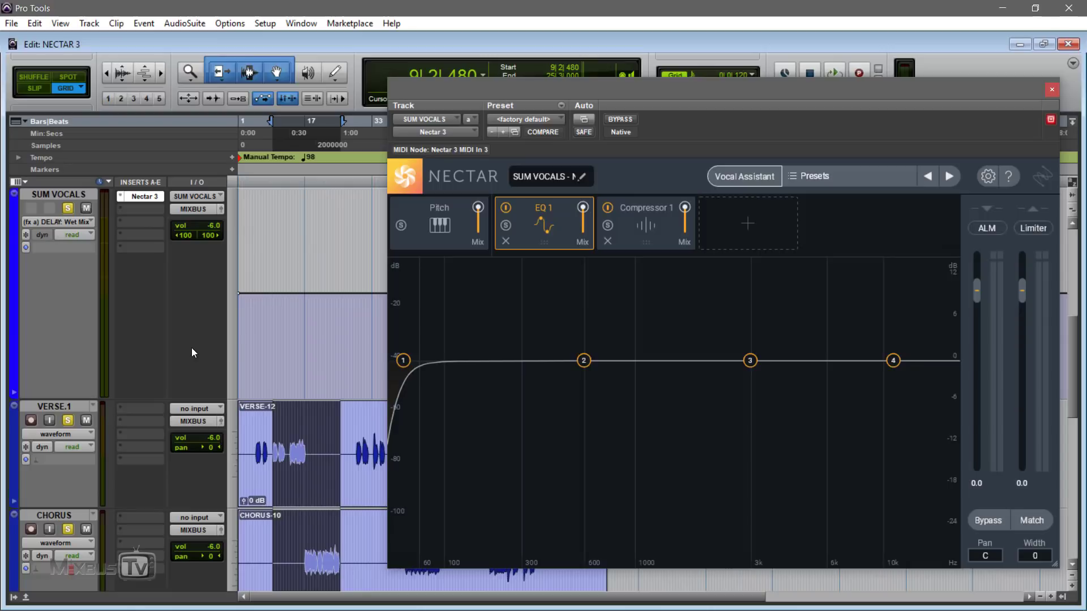
Play back the selected section with the vocal and instrumental tracks before applying any Nectar assistant settings
scroll(193, 340, "down", 3)
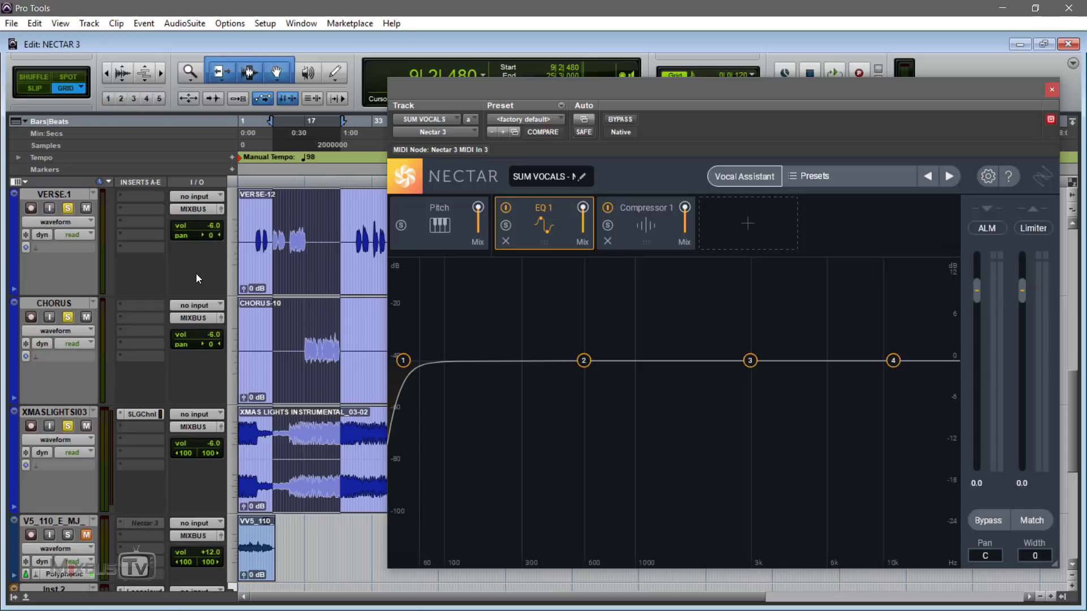
key("space")
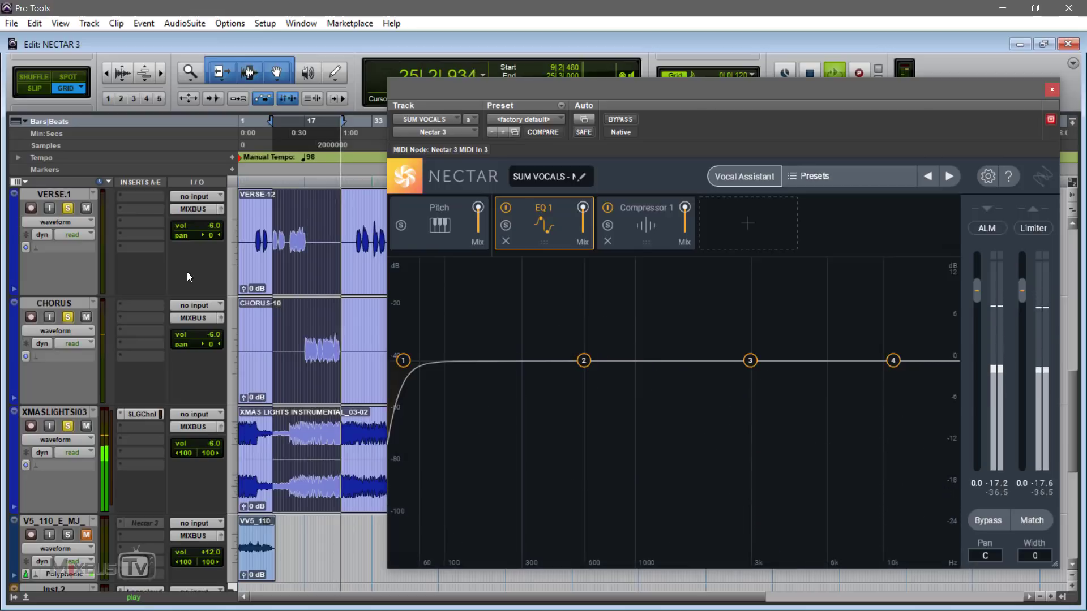
key("space")
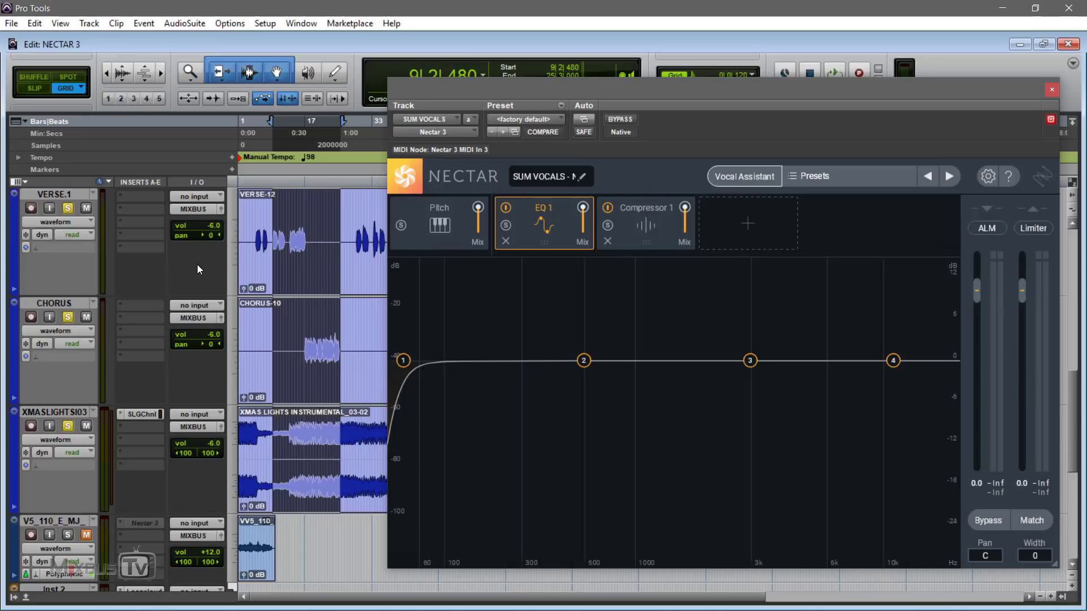
scroll(197, 264, "up", 3)
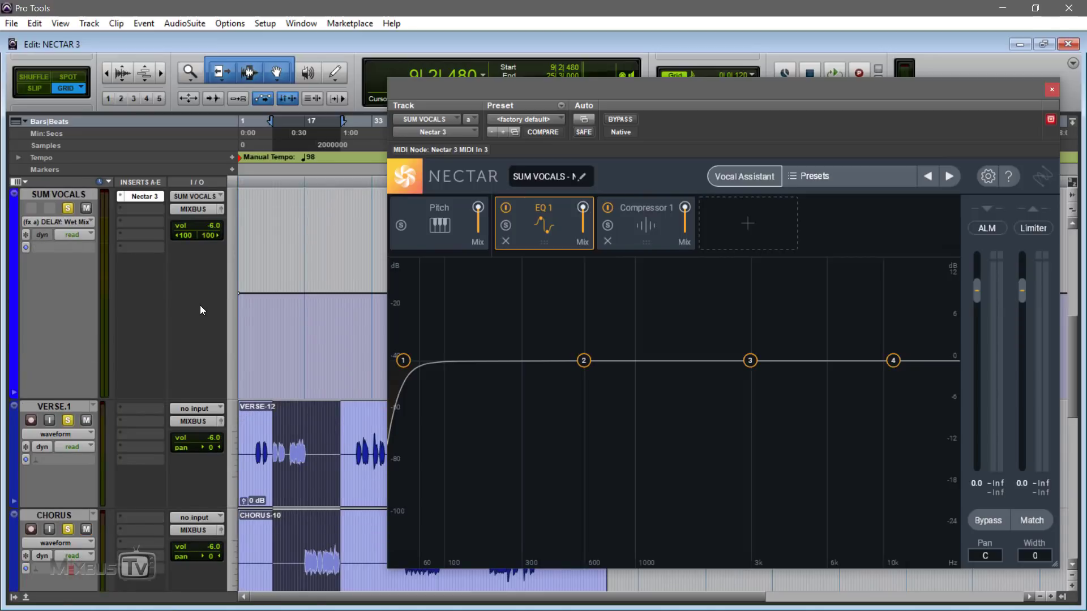
scroll(200, 304, "down", 3)
scroll(199, 305, "up", 3)
Run Vocal Assistant in Assist mode with Modern vibe and Moderate intensity, play the vocals for analysis, and accept the suggestion
left_click(733, 176)
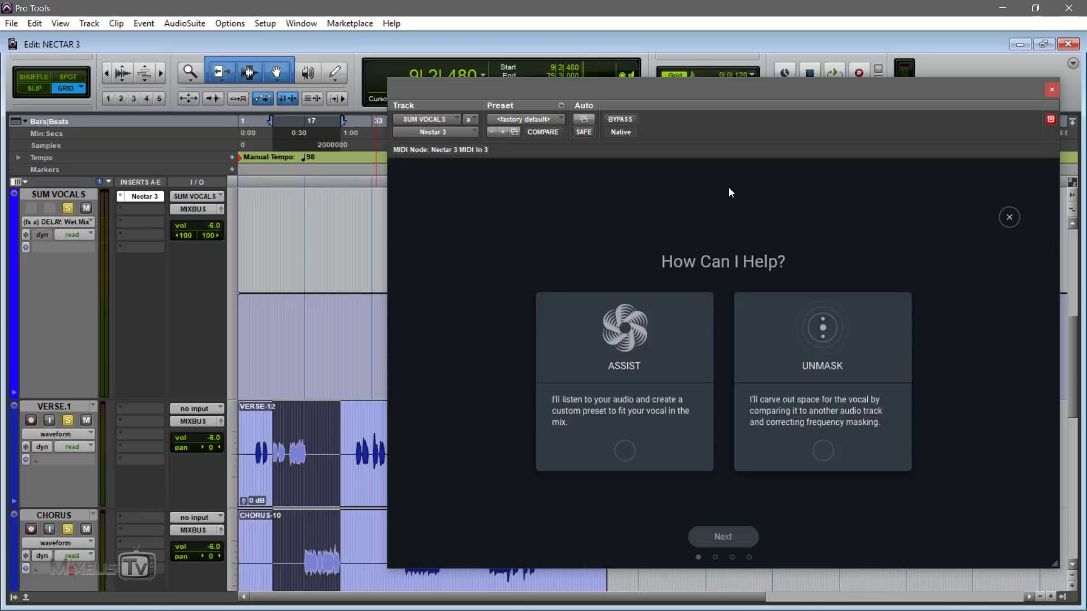
left_click(627, 452)
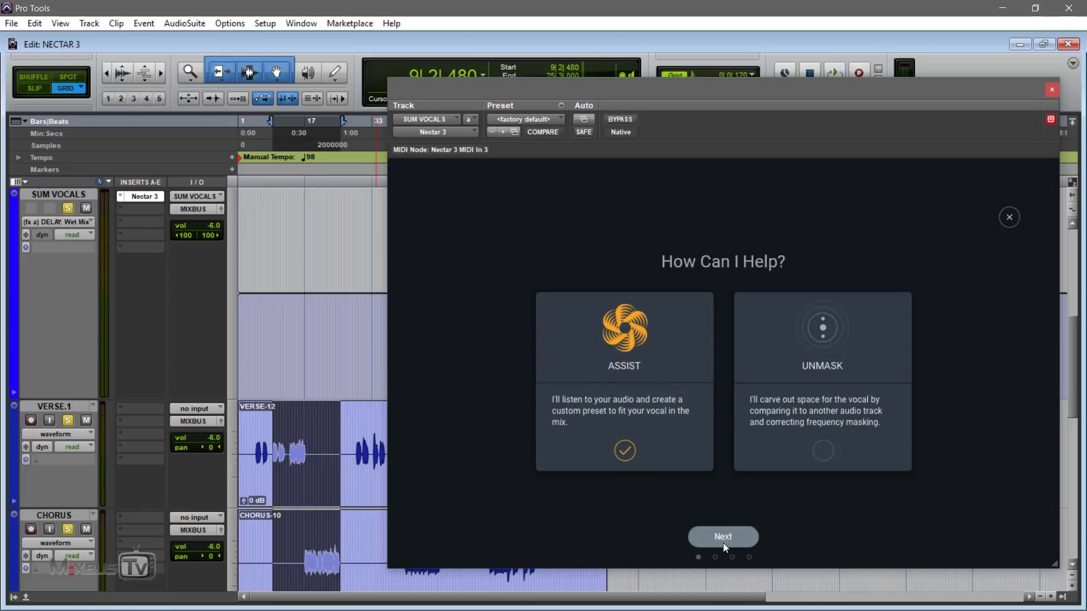
left_click(722, 539)
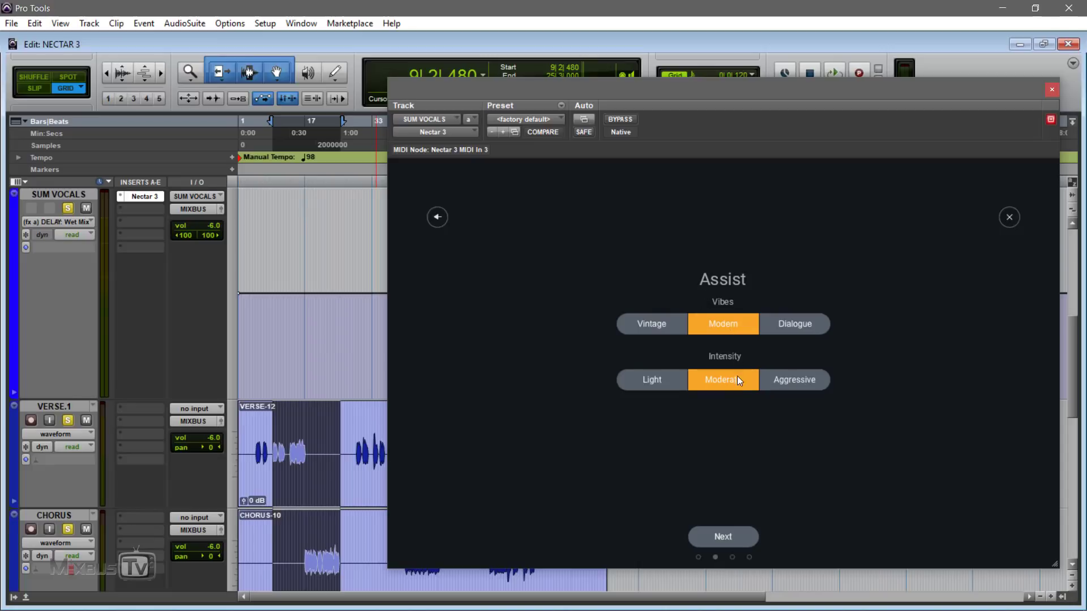
left_click(738, 537)
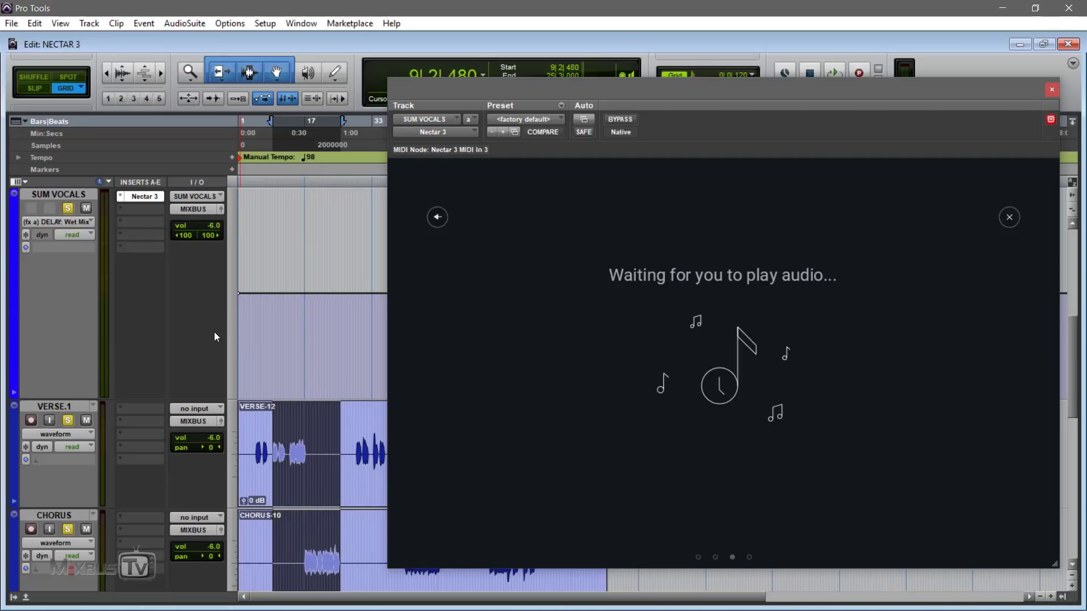
key("space")
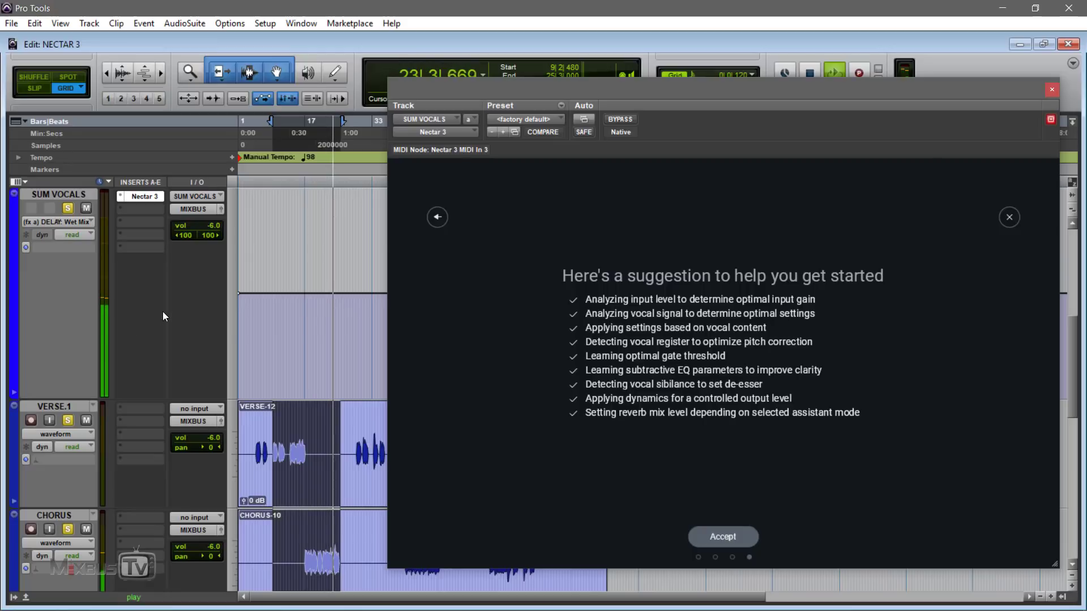
key("space")
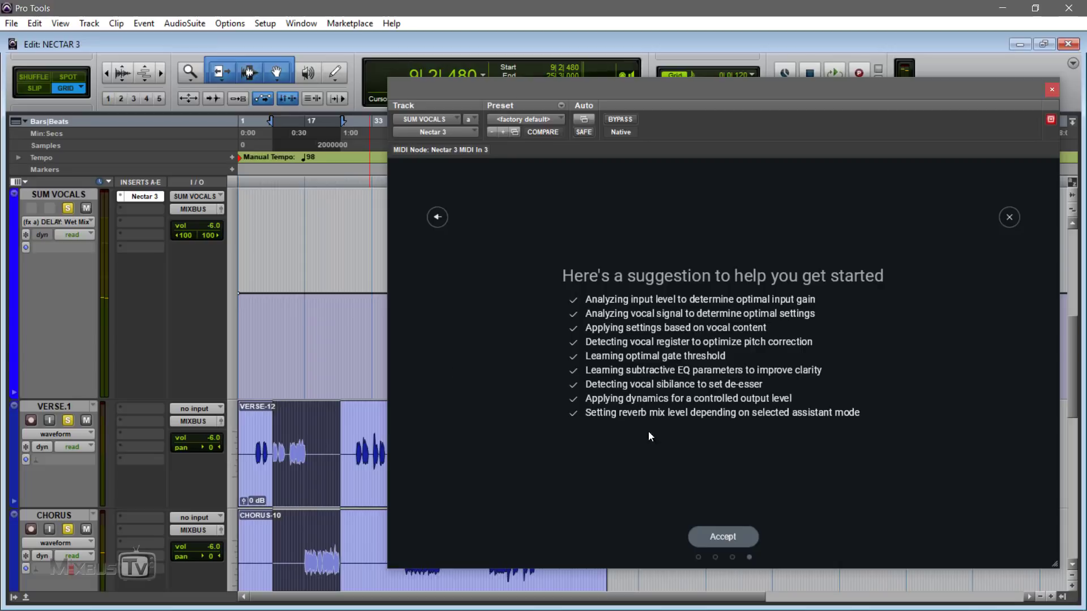
left_click(725, 538)
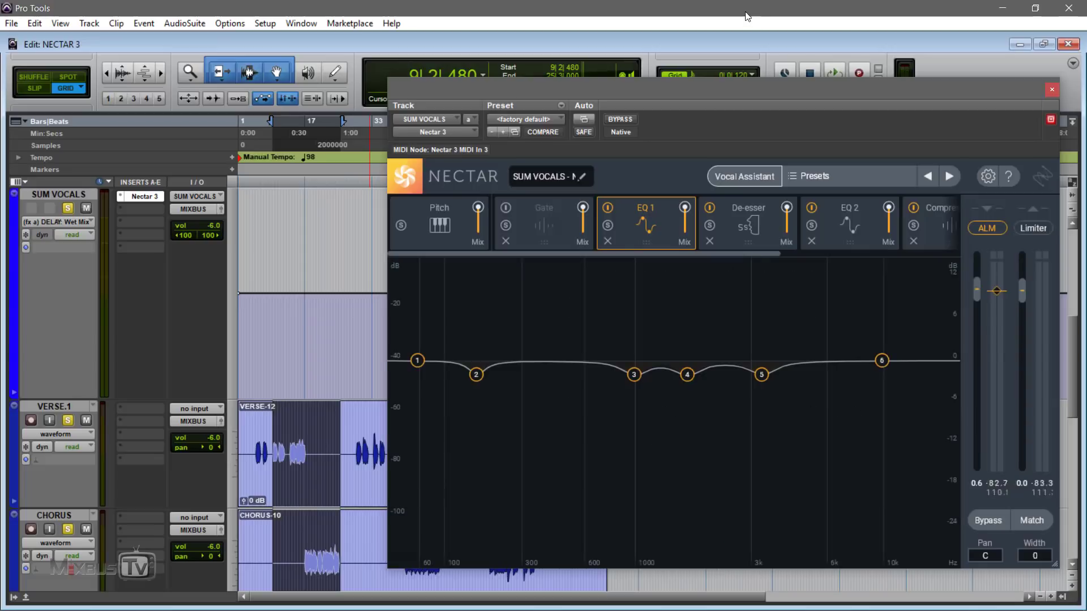
Move the plug-in window aside and select the range from the verse's next phrase through the first chorus phrase on both vocal tracks
left_click_drag(766, 92, 707, 93)
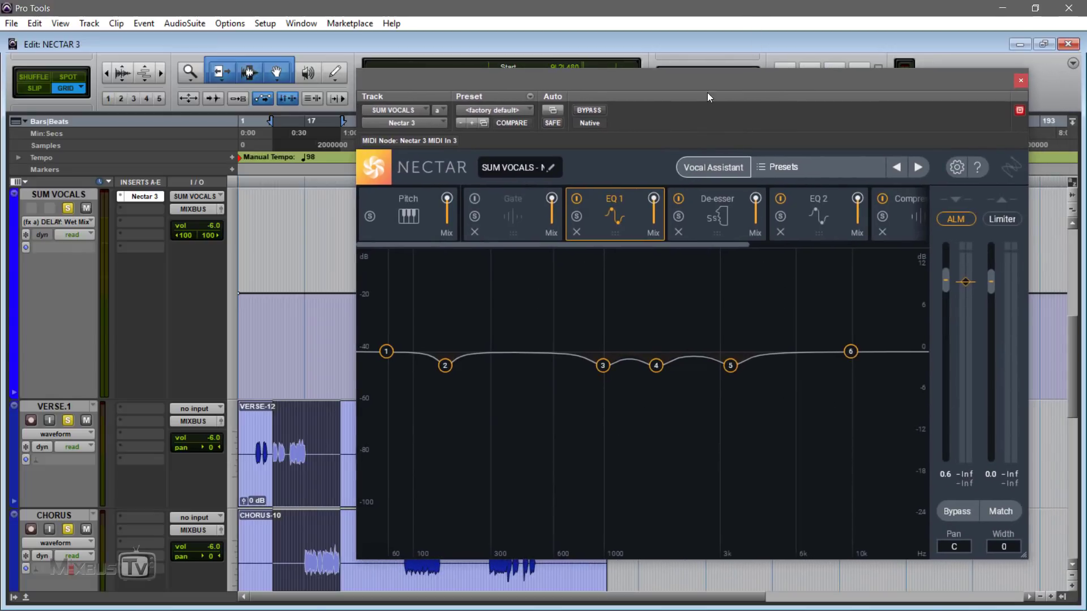
left_click(289, 439)
left_click_drag(289, 439, 339, 541)
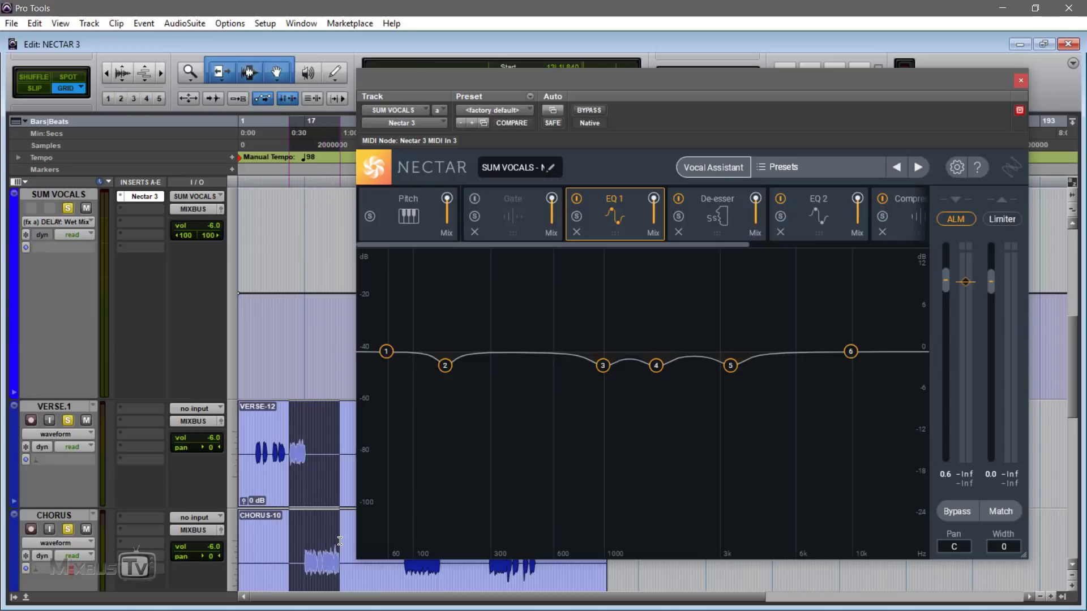
Play the selected section while switching the Nectar bypass on and off to compare the dry and processed vocals, ending with it active
left_click(587, 110)
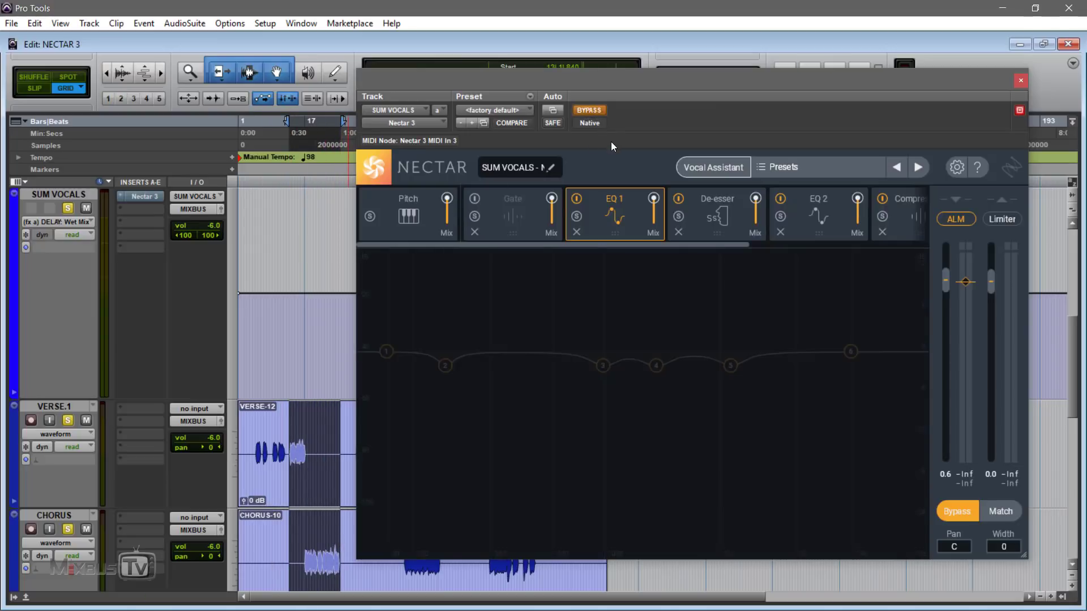
key("space")
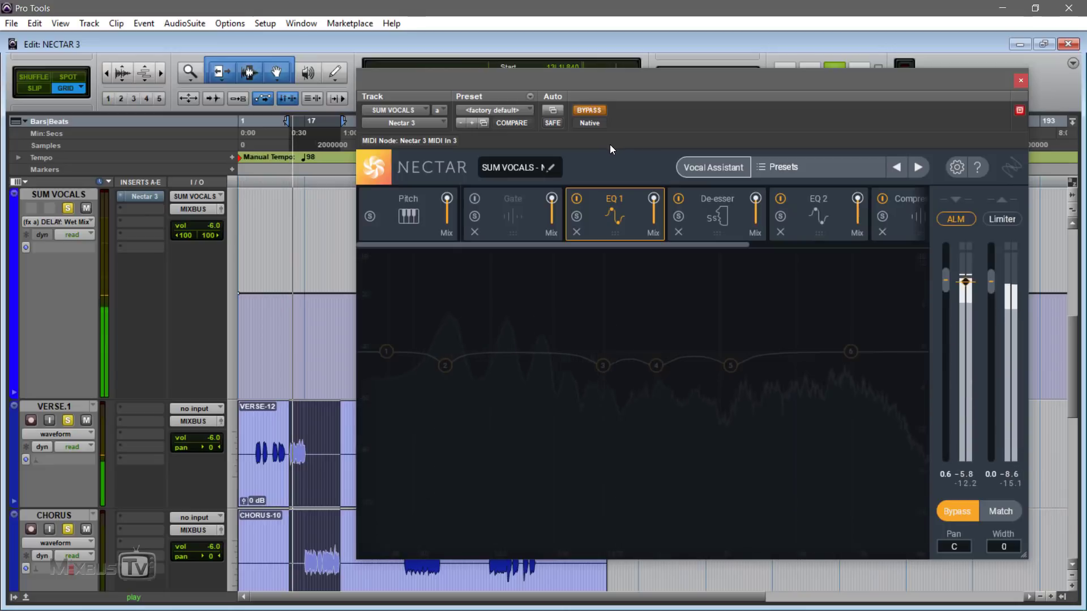
left_click(602, 109)
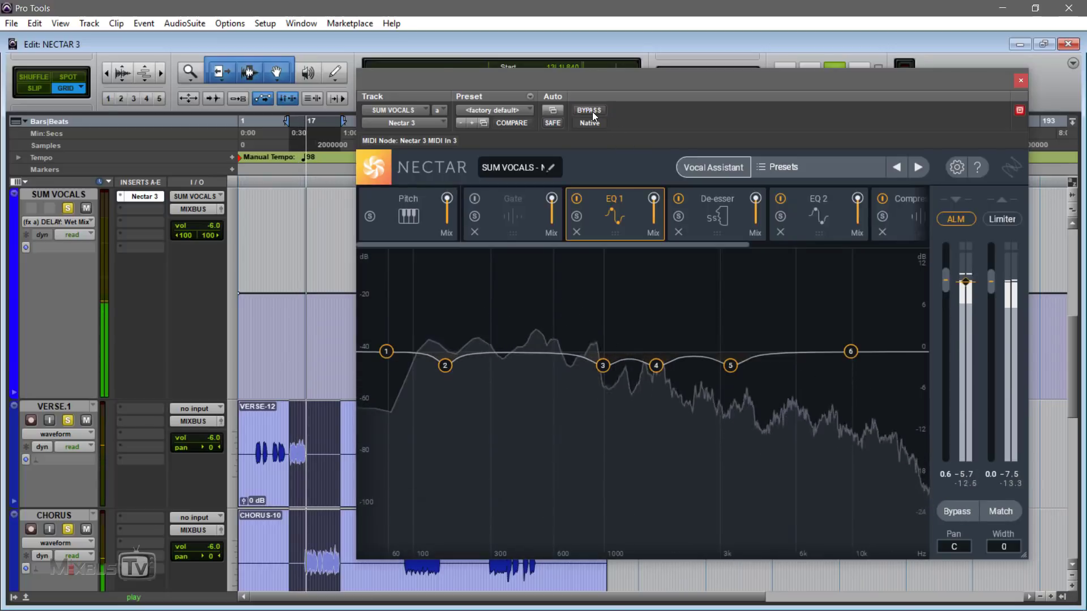
left_click(592, 111)
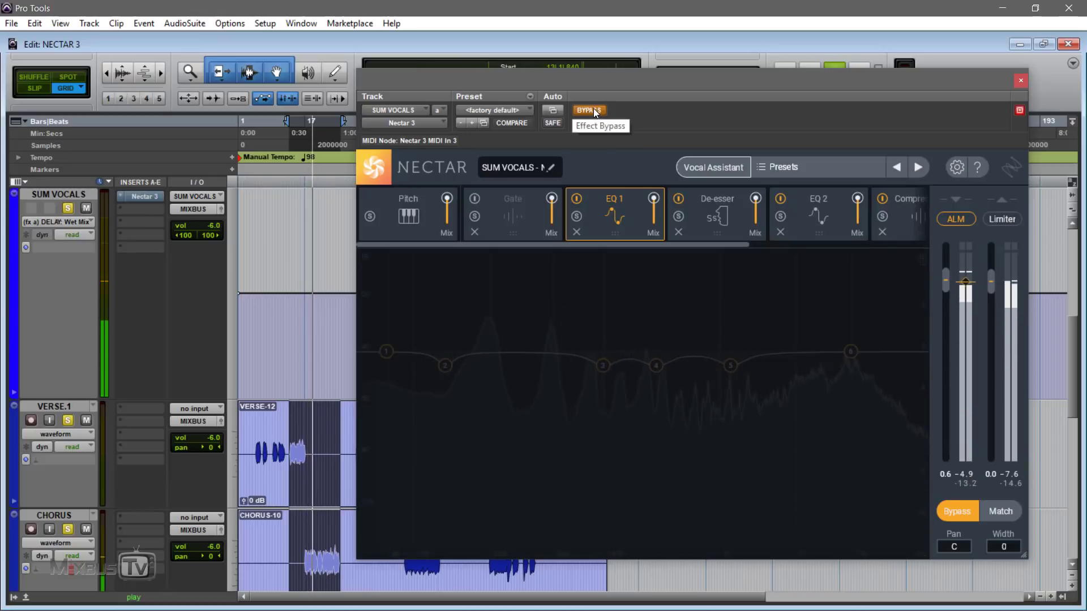
left_click(594, 110)
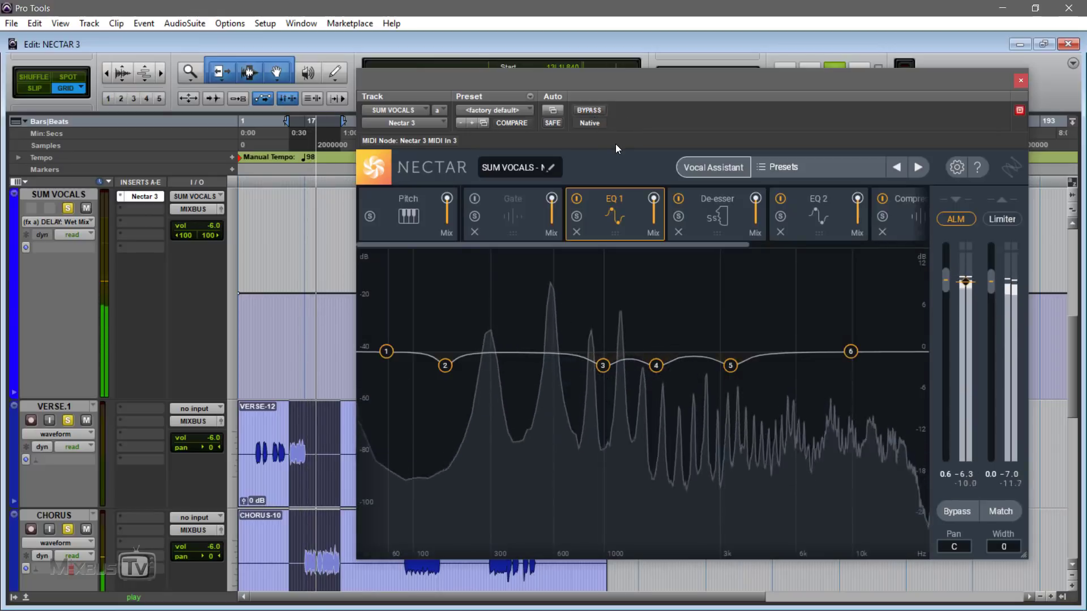
left_click(593, 113)
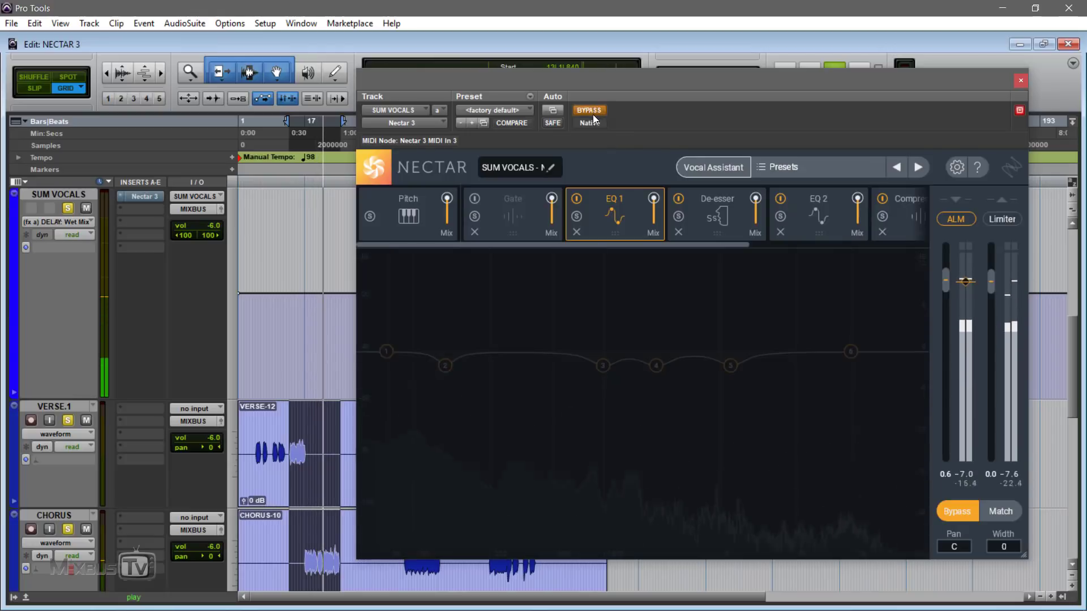
left_click(592, 112)
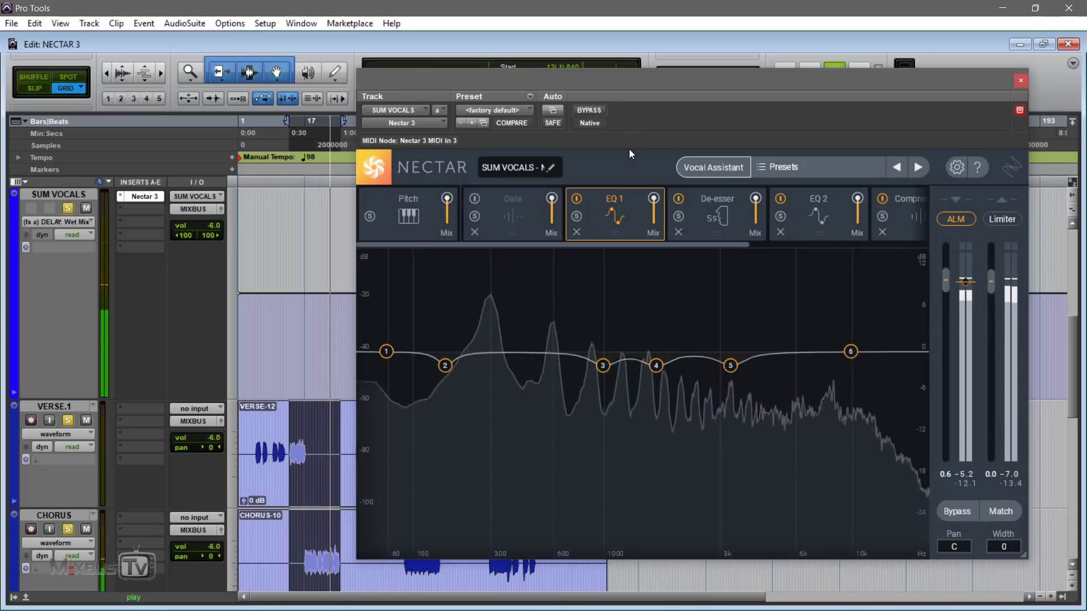
left_click(592, 113)
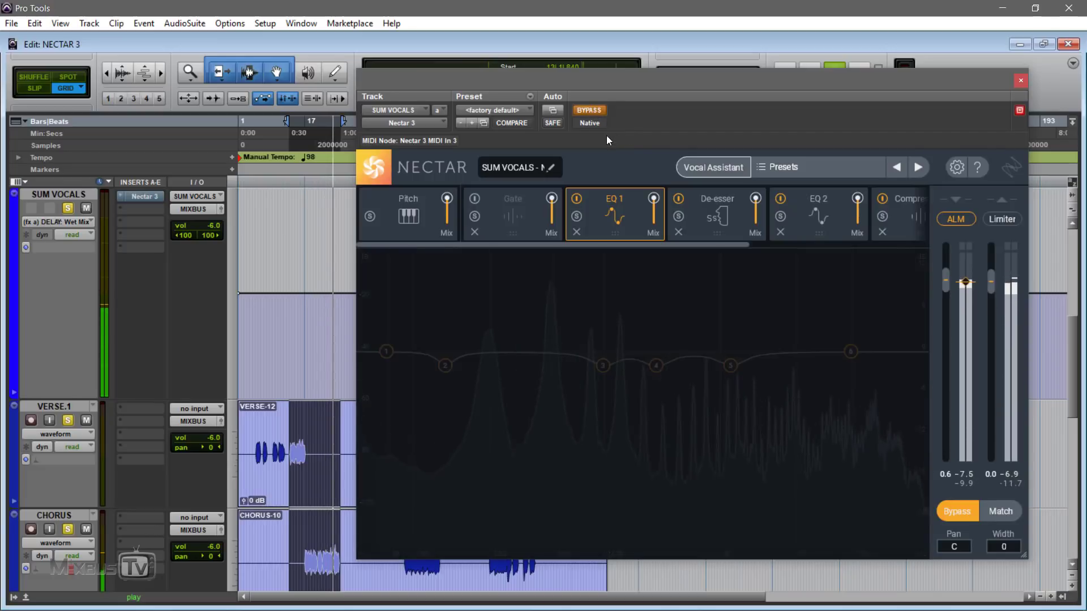
left_click(589, 110)
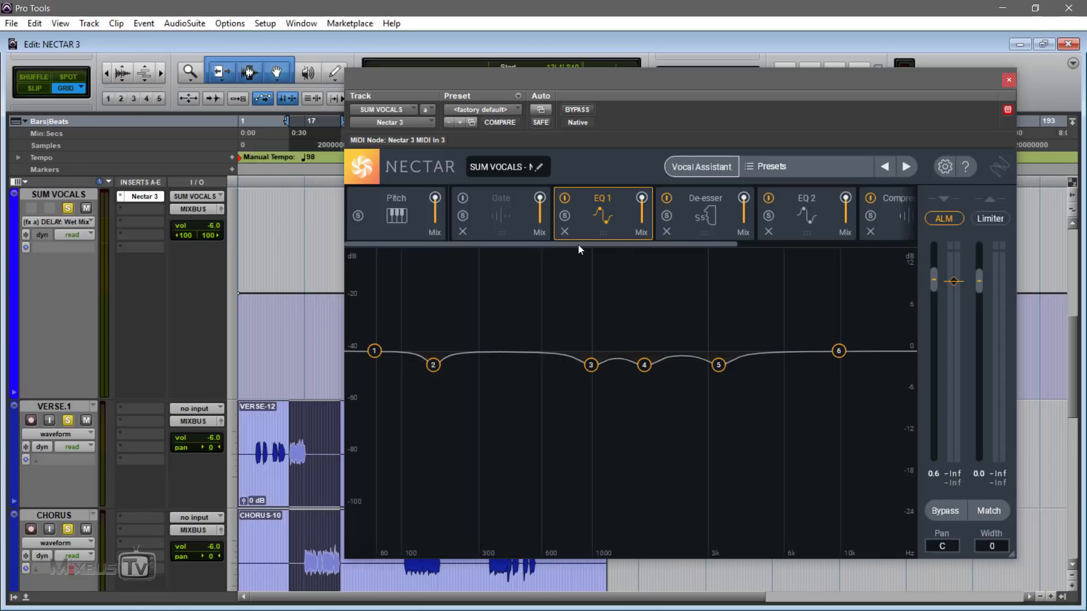
Review the Vocal Assistant's Assist and Unmask choices without running it, and look over the module chain it built
left_click_drag(697, 247, 620, 261)
left_click(697, 168)
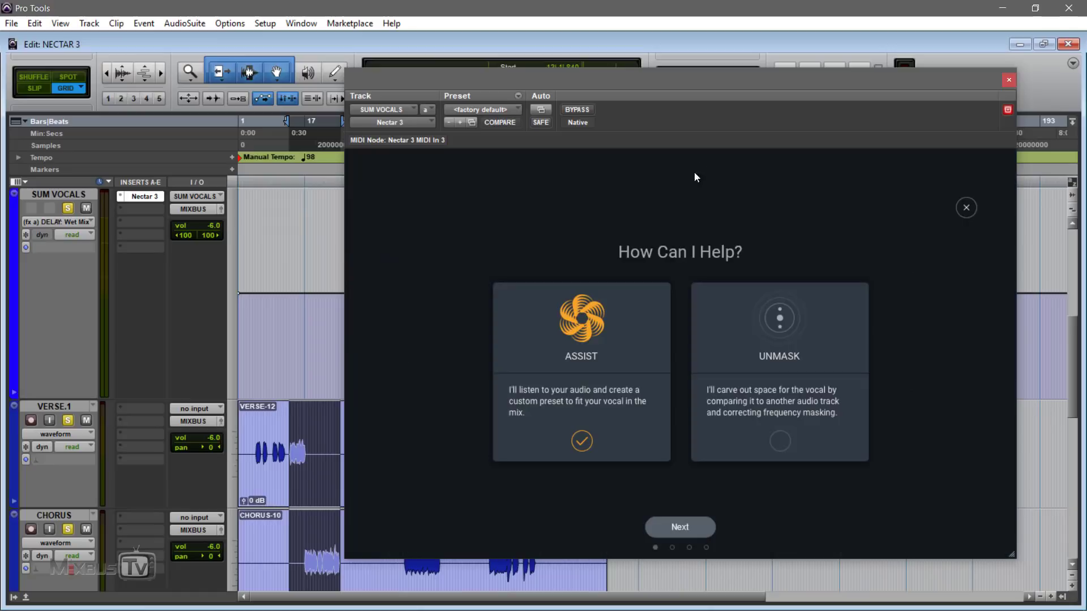
left_click(965, 208)
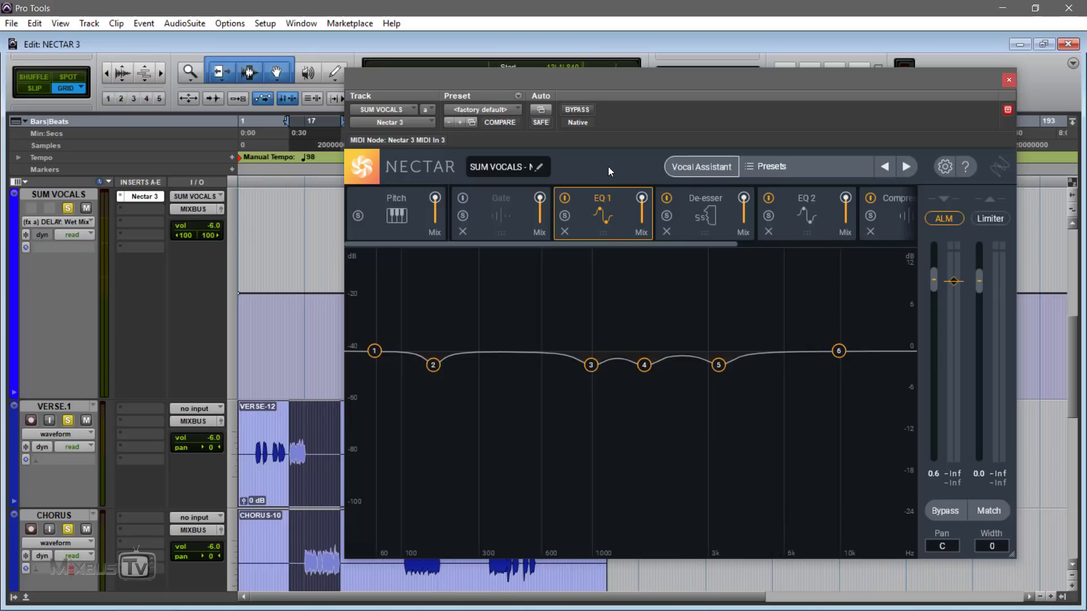
left_click_drag(675, 244, 630, 250)
left_click_drag(518, 244, 444, 244)
Enable correction in the Pitch module and audition the vocals with reduced Strength and a higher Speed value
left_click(419, 235)
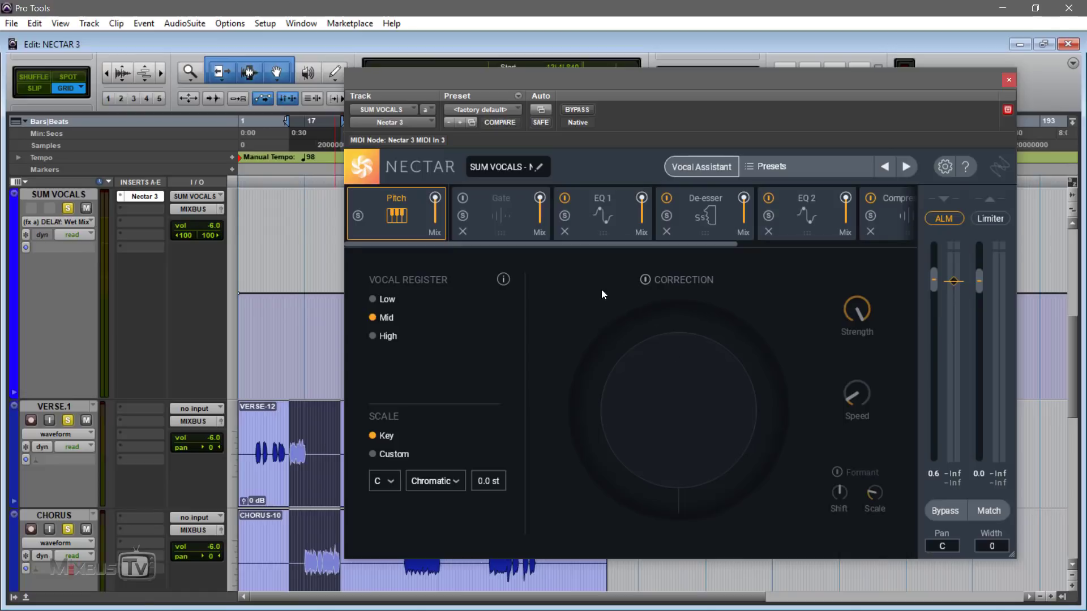
key("space")
left_click(644, 280)
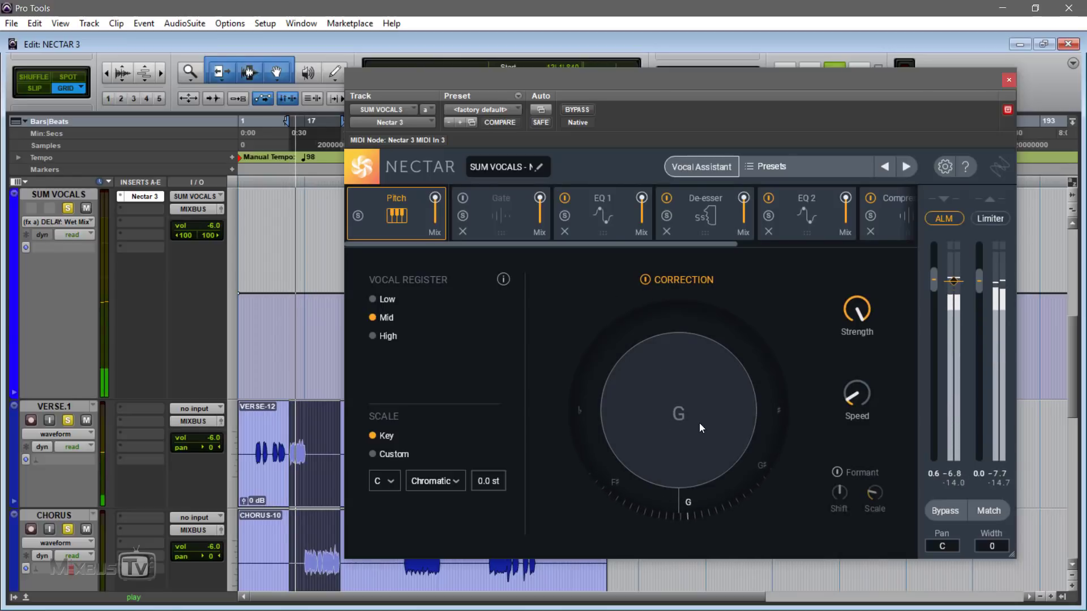
left_click_drag(854, 313, 849, 371)
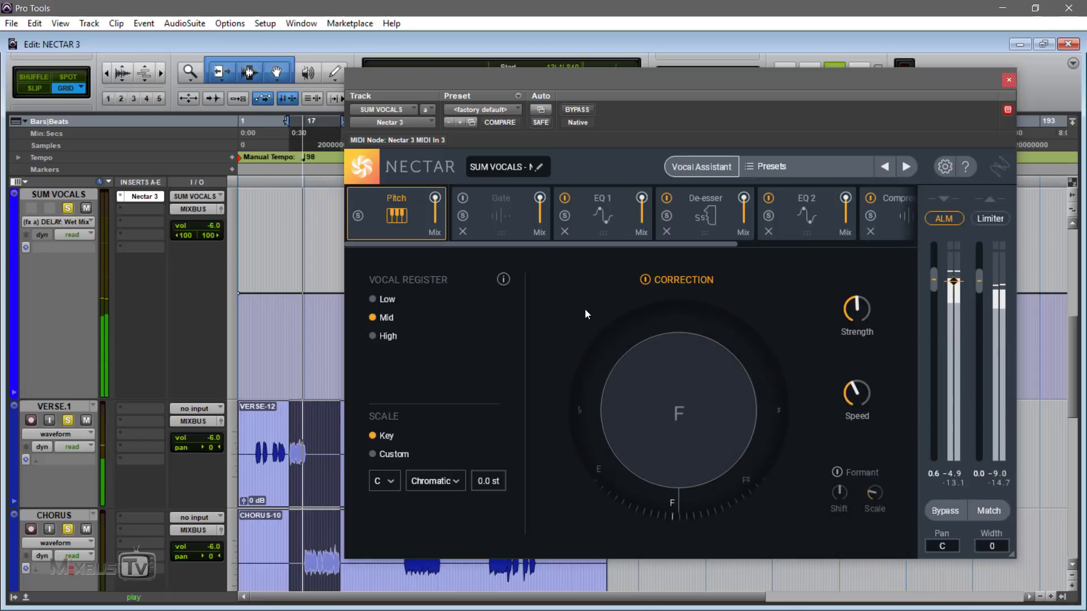
key("space")
Set the pitch correction Strength to 100 % and Speed to 4.80 ms, and turn the correction off
left_click_drag(856, 218, 857, 207)
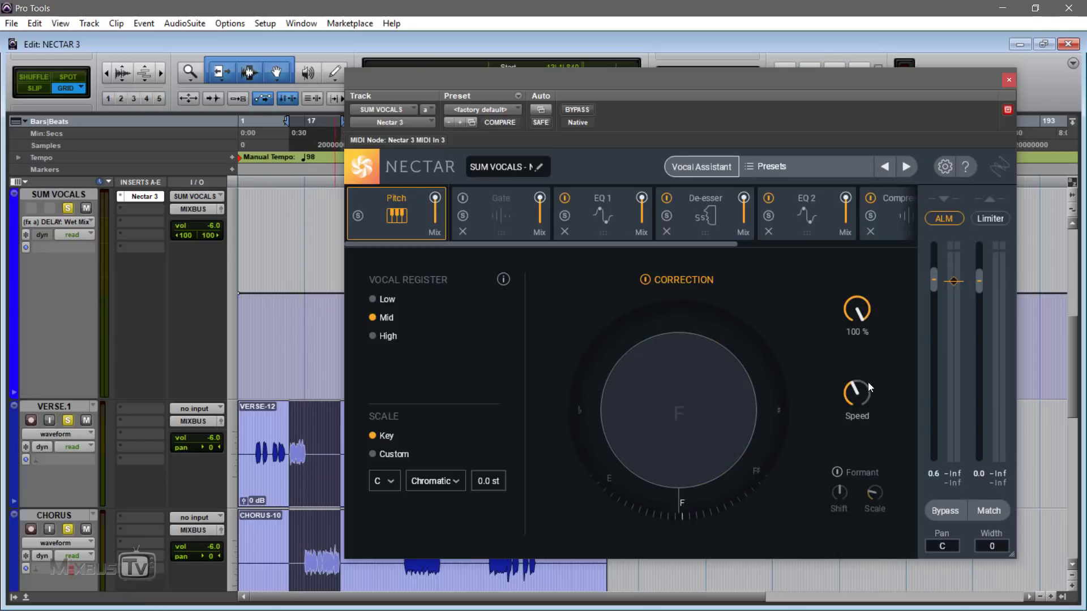
left_click_drag(859, 392, 845, 451)
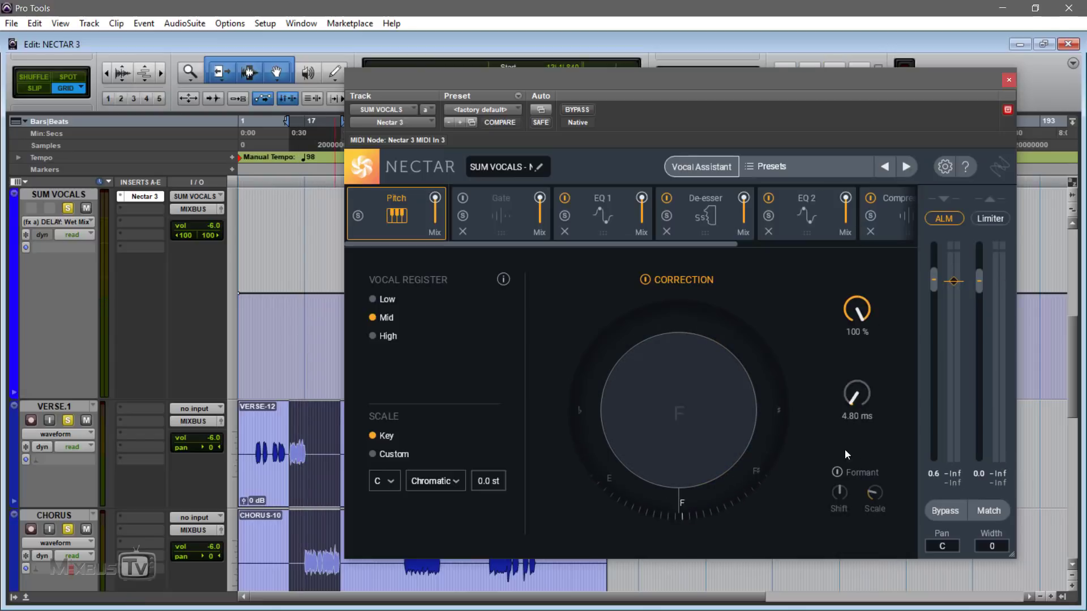
left_click(643, 280)
Show the Gate module and toggle it on and back off
left_click(529, 226)
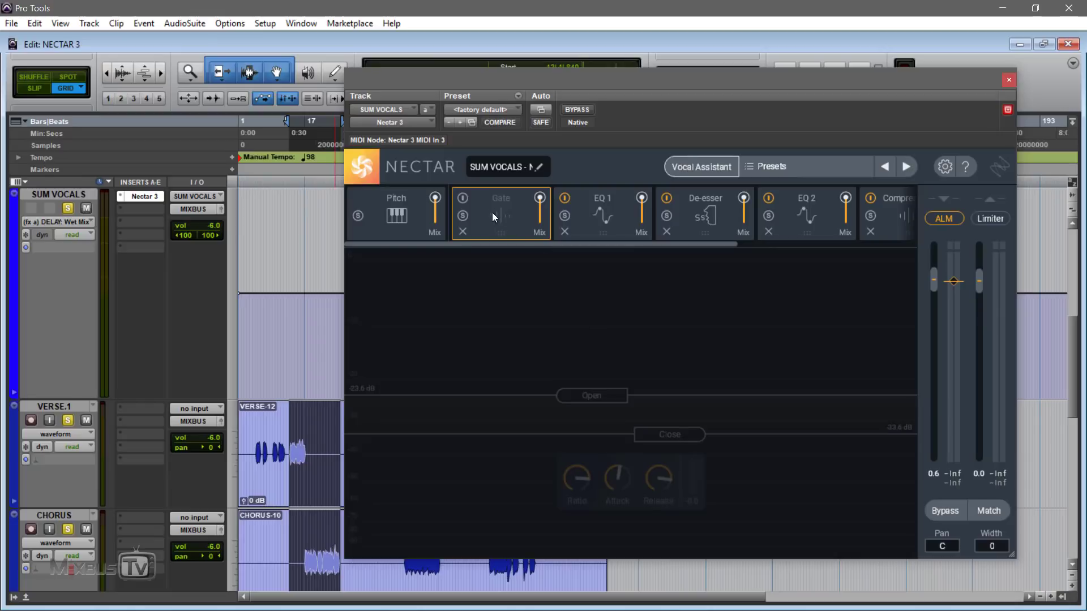
left_click(463, 196)
left_click(463, 195)
Show the EQ 1 module, audition the vocals through it, and inspect the settings of band 2
left_click(575, 210)
key("space")
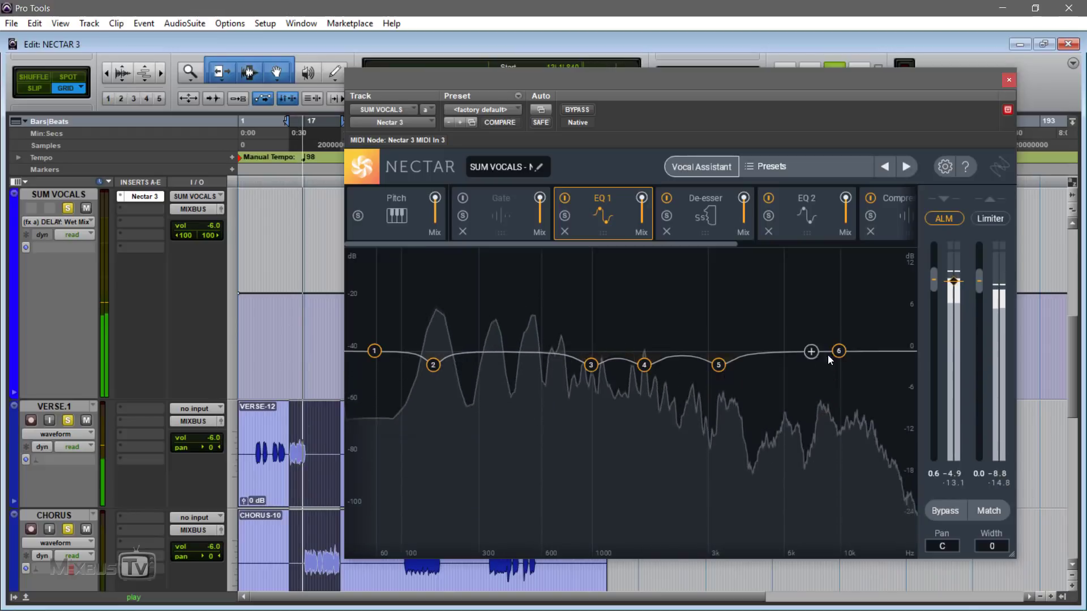
key("space")
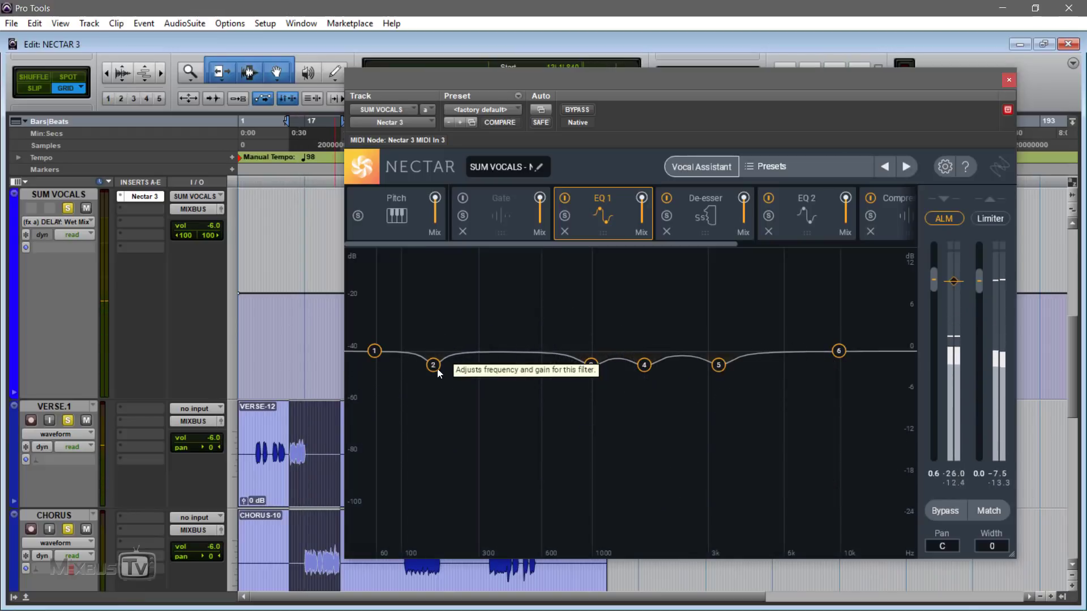
left_click(435, 365)
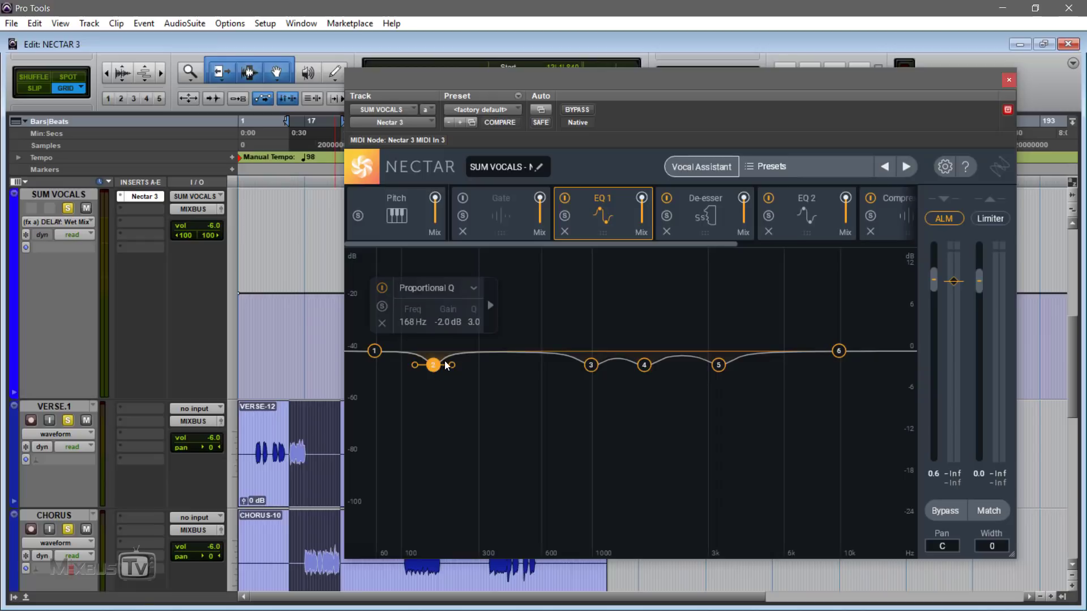
key("space")
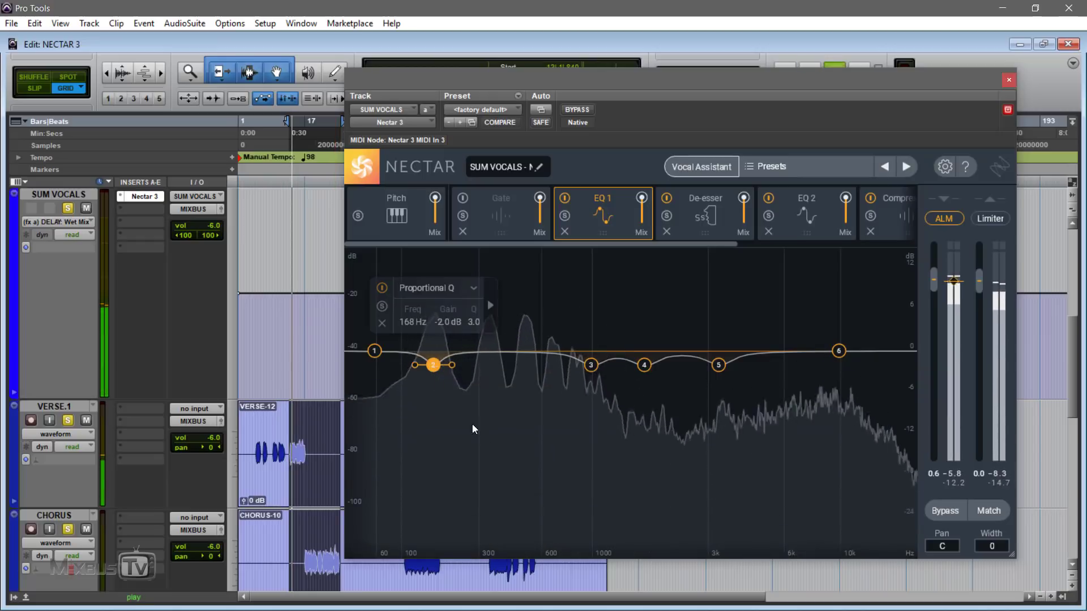
left_click(592, 400)
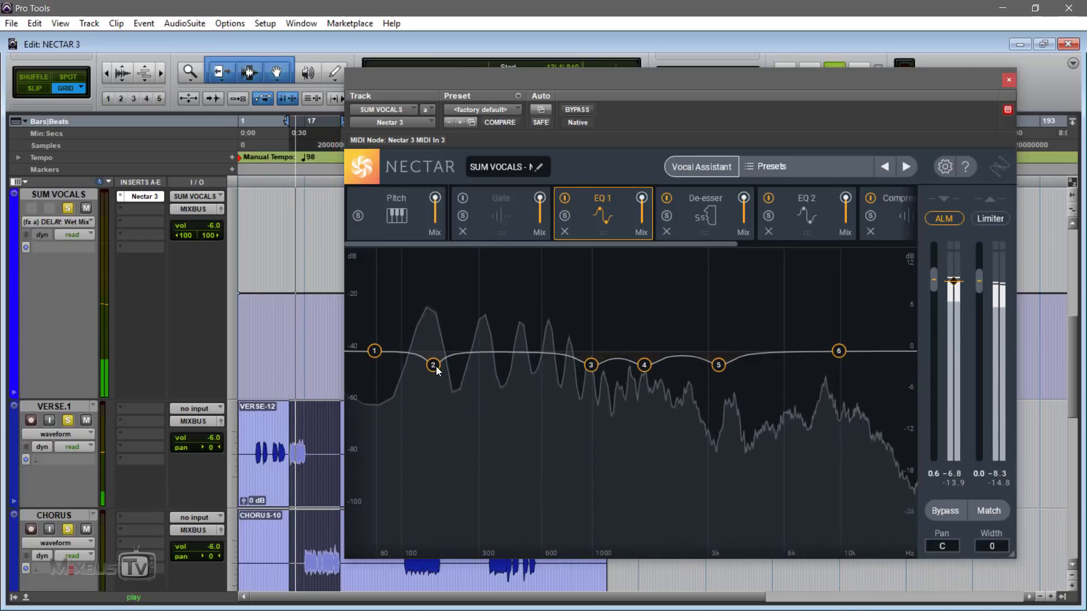
Inspect EQ 1's bands 3 and 4, soloing band 3 during playback and turning its solo back off
left_click(590, 365)
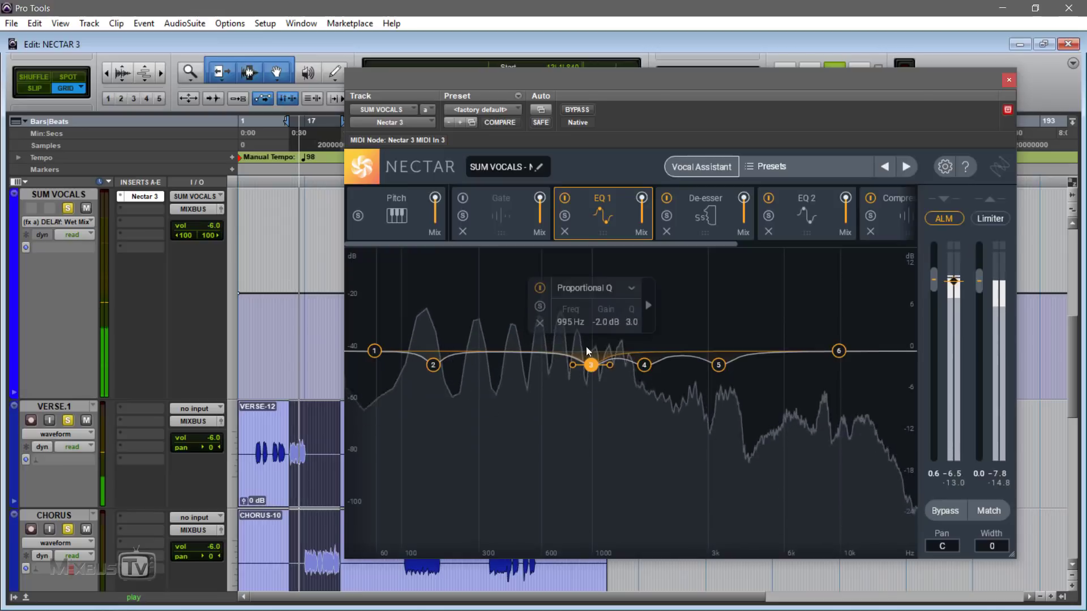
left_click(538, 308)
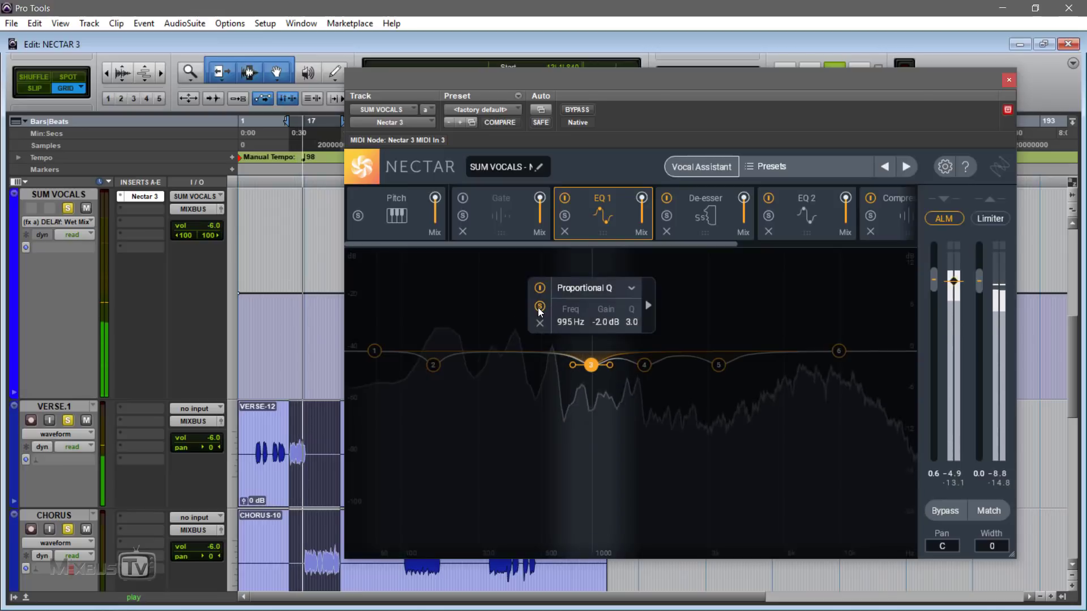
key("space")
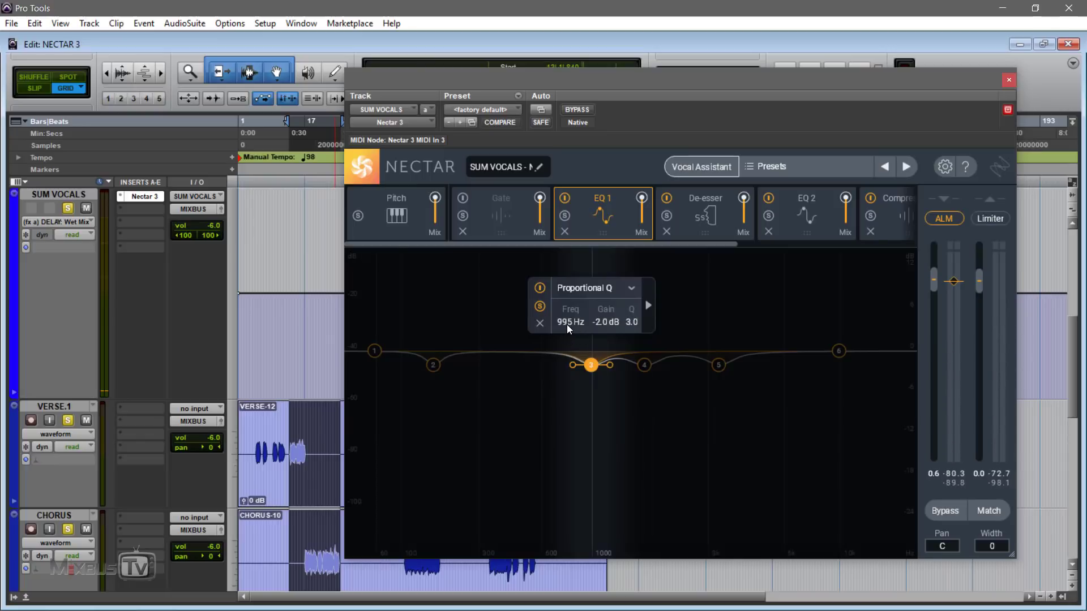
key("space")
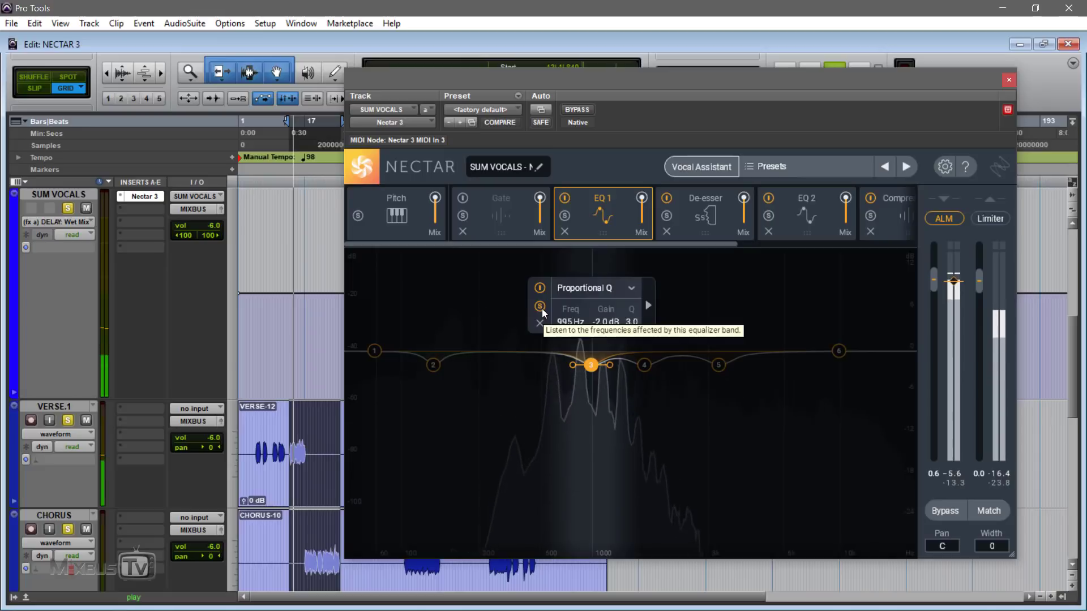
left_click(541, 307)
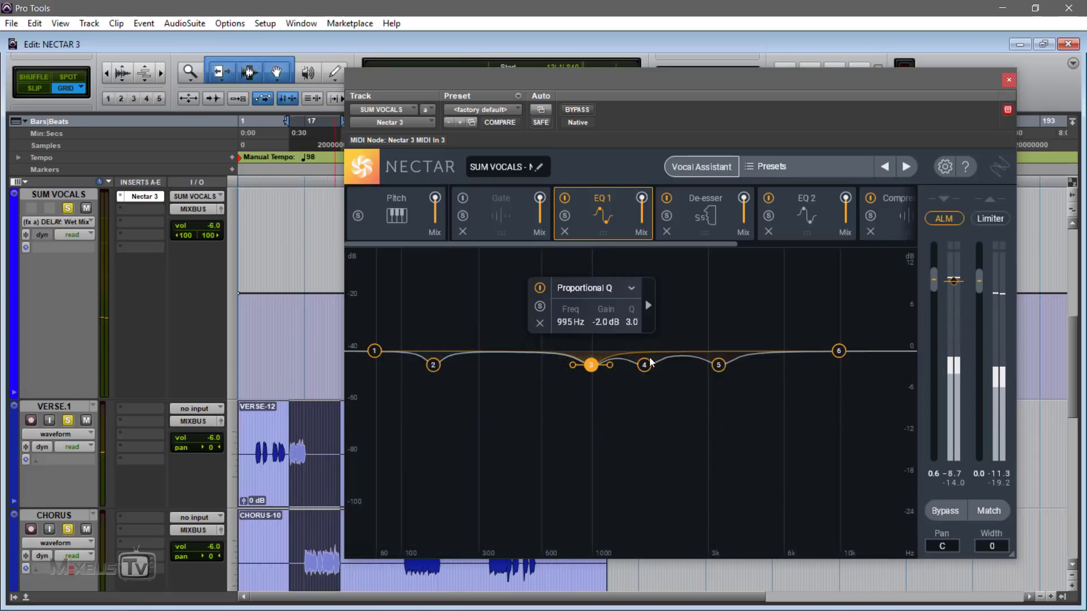
left_click(645, 366)
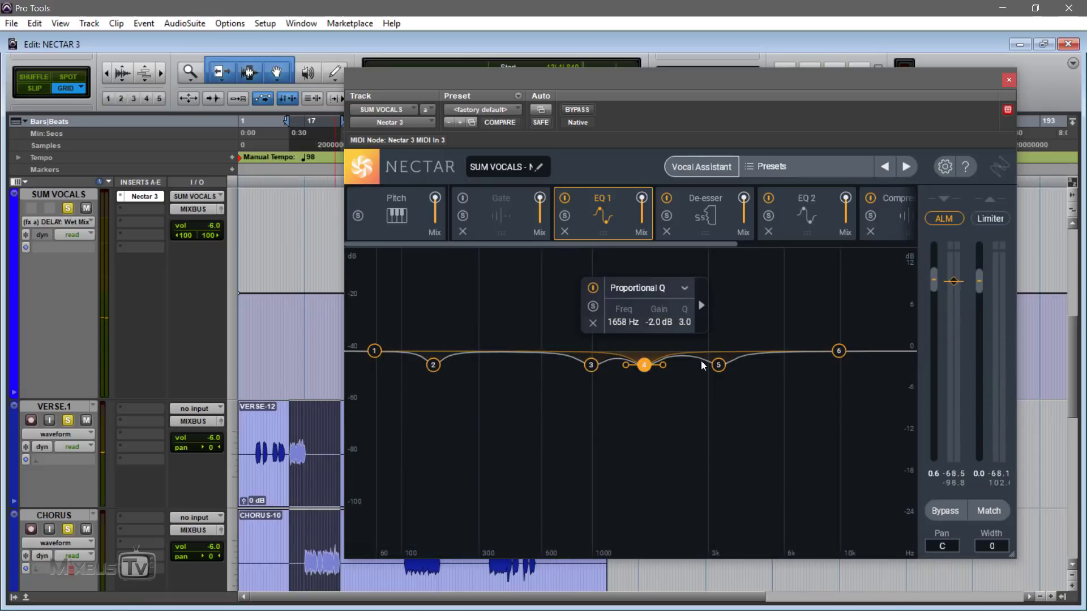
left_click(758, 396)
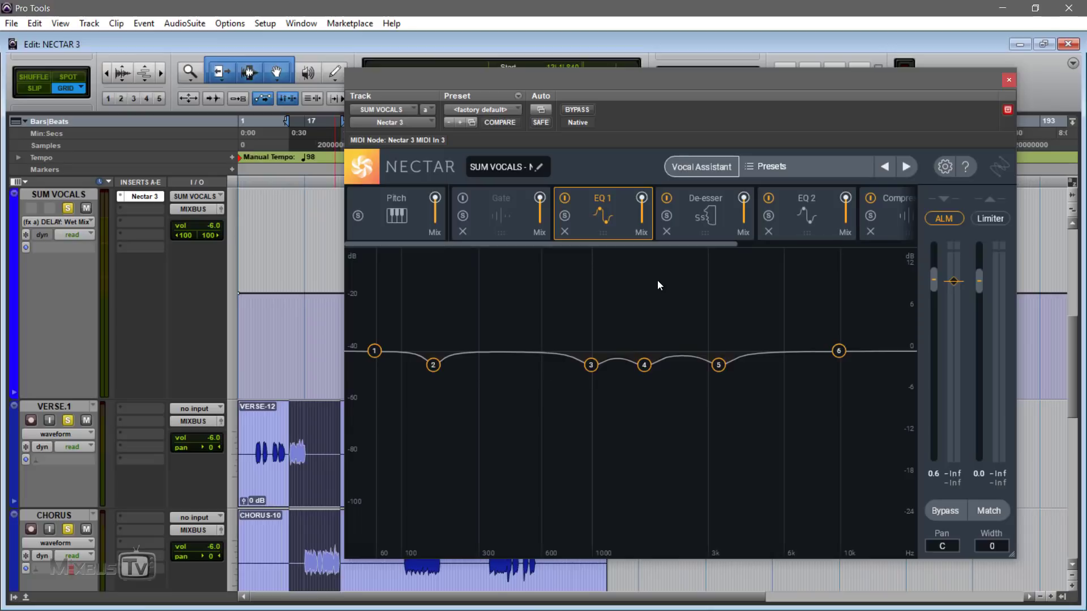
Show the De-esser module and compare the vocals with it bypassed and re-enabled during playback
left_click(688, 229)
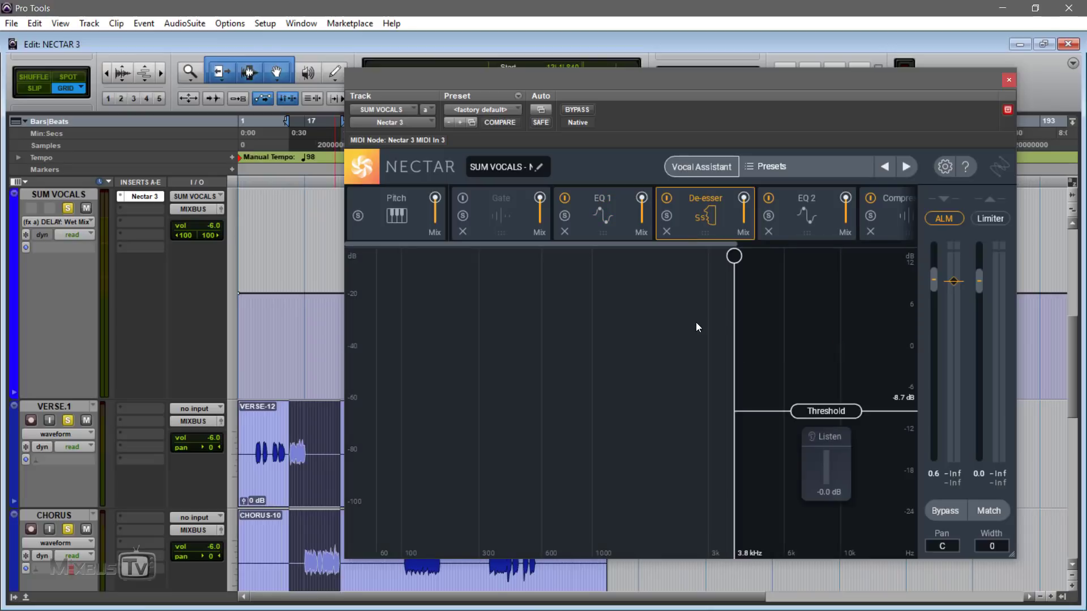
key("space")
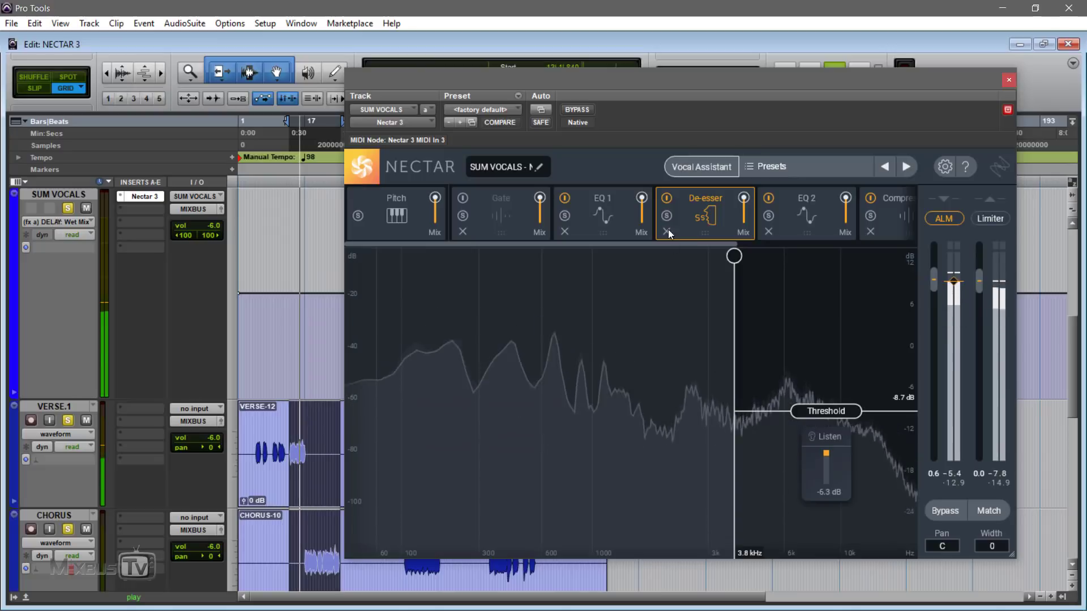
left_click(666, 199)
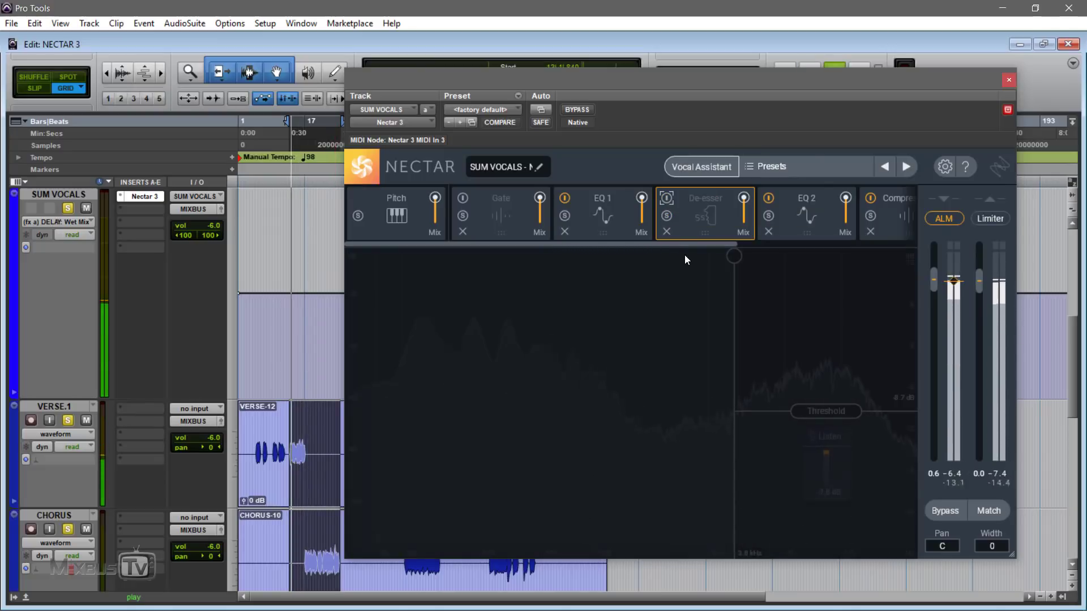
left_click(667, 200)
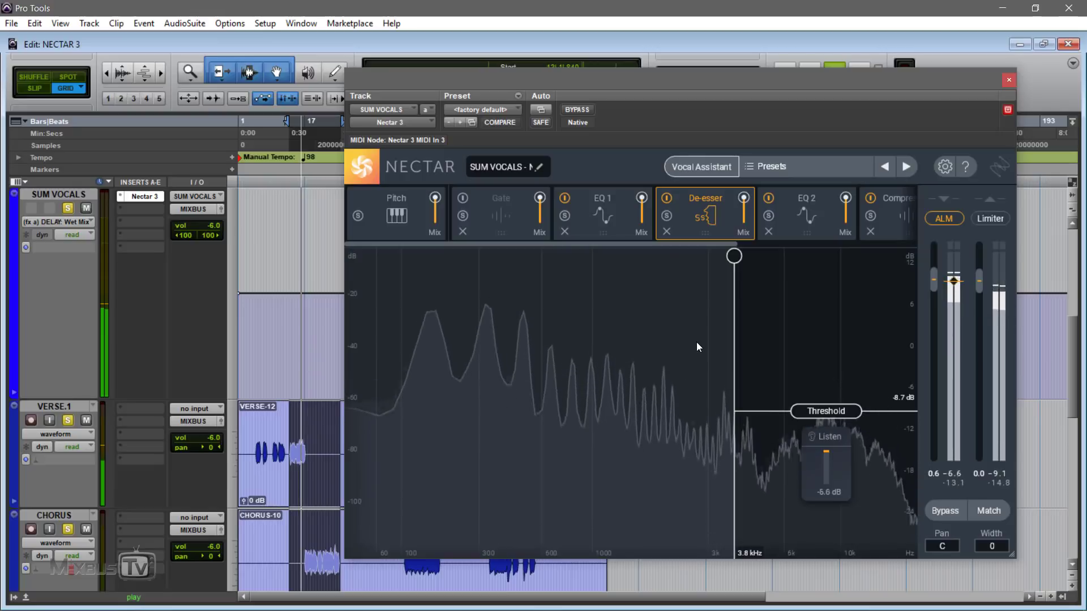
key("space")
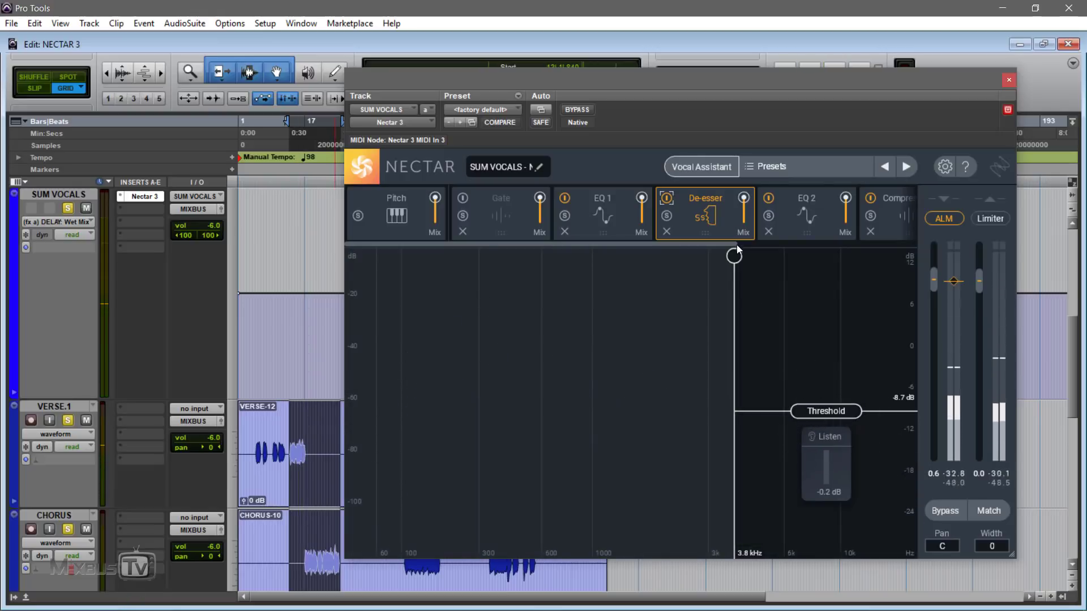
Raise the De-esser's Threshold to -6.3 dB and audition the vocals
left_click_drag(840, 410, 835, 397)
key("space")
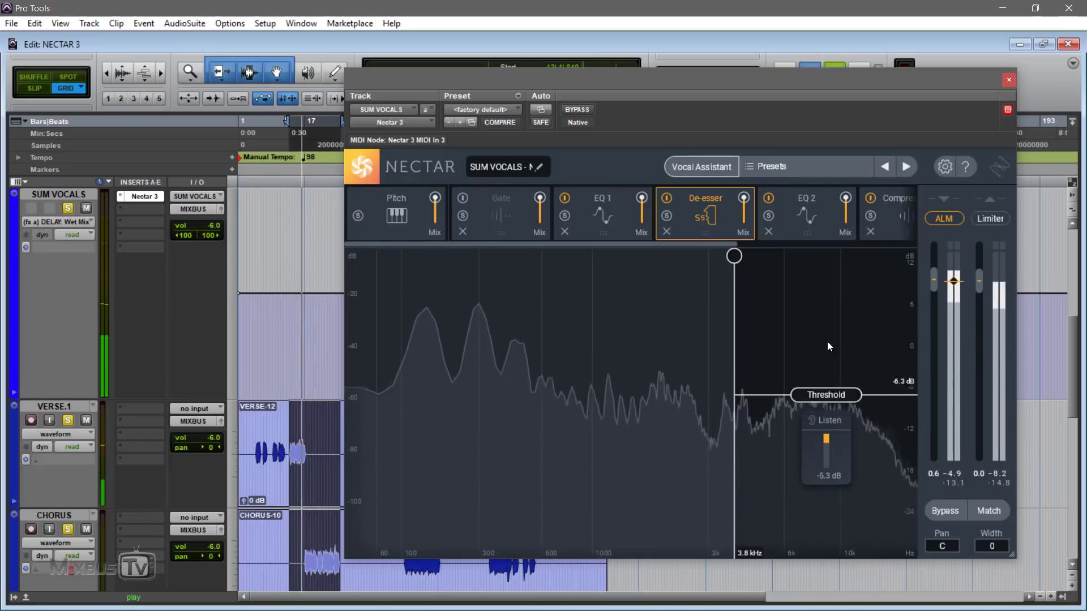
key("space")
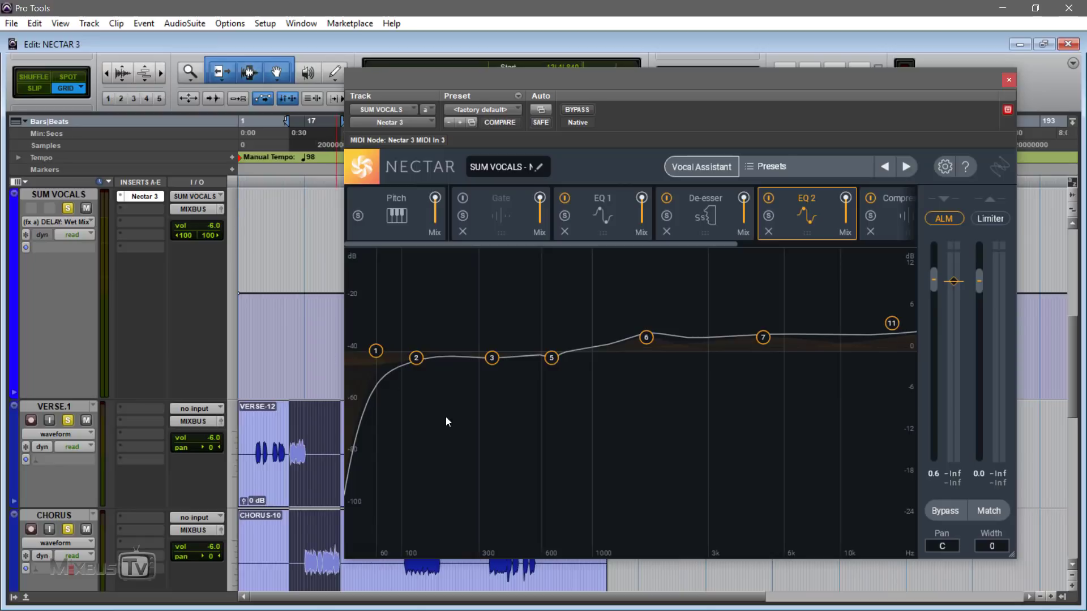
Audition the vocals through EQ 2 and inspect its highpass band 1, low-shelf band 2 and band 5
key("space")
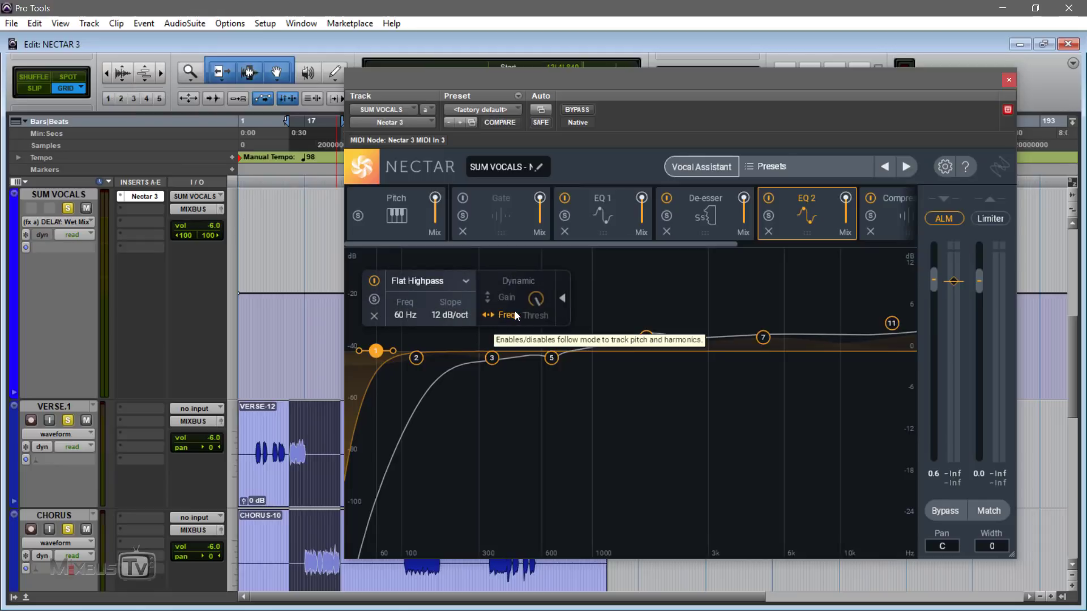
left_click(490, 407)
left_click(417, 360)
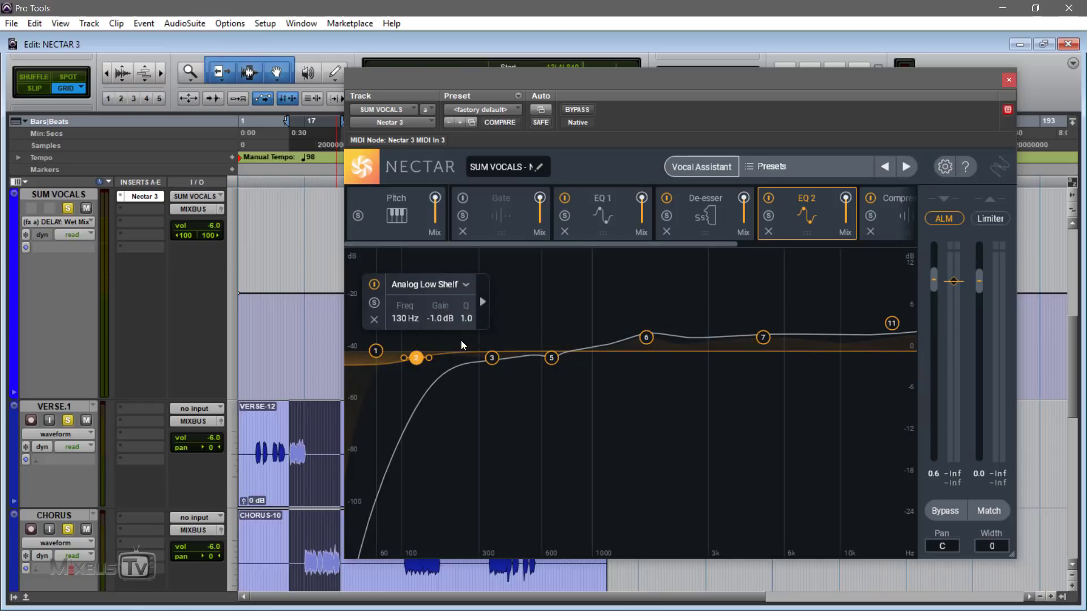
left_click(552, 358)
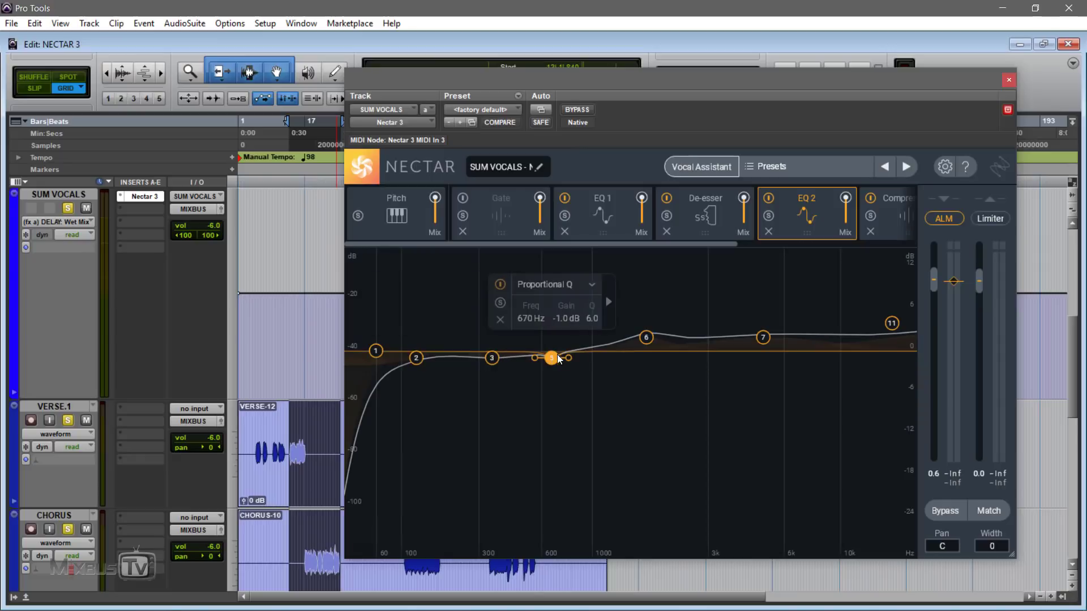
Reduce the gain of EQ 2's band 6 at 1700 Hz to 1.4 dB and audition the vocals
left_click(646, 339)
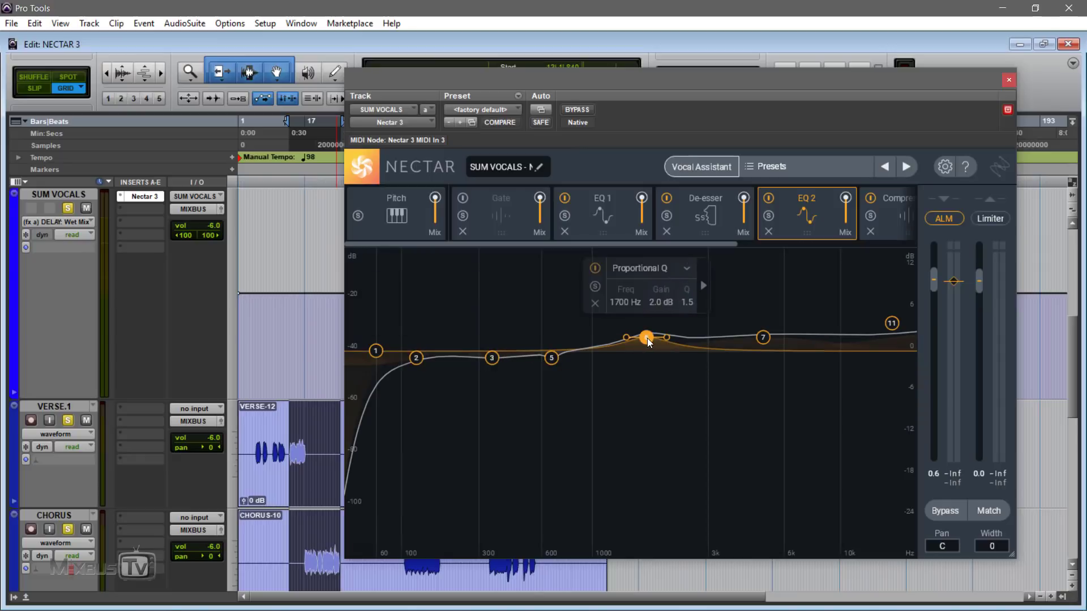
left_click_drag(647, 338, 647, 342)
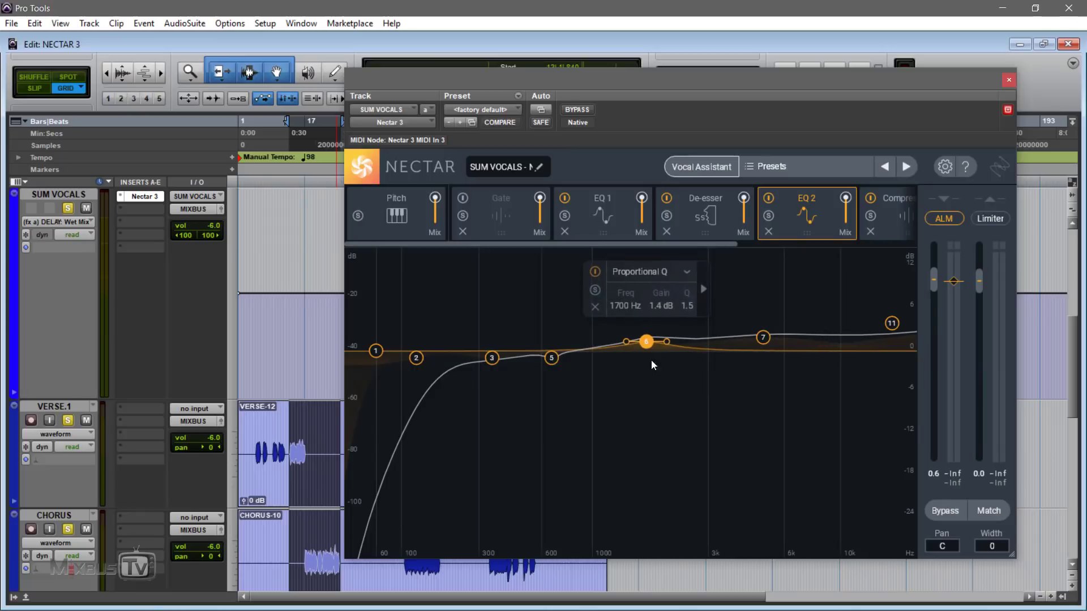
left_click(652, 377)
key("space")
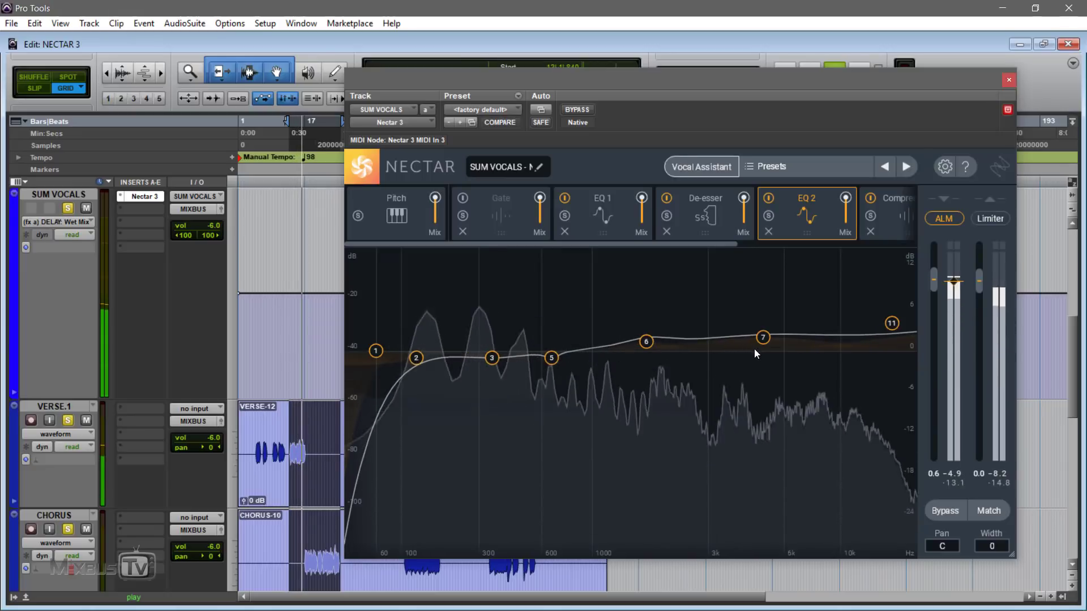
key("space")
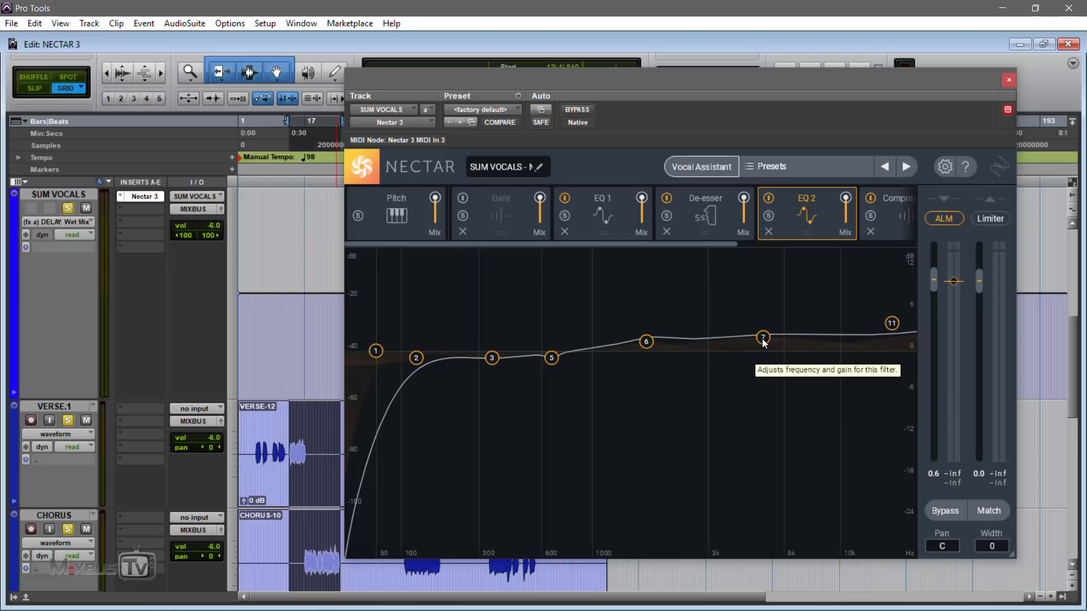
Inspect EQ 2's band 7, and add a Flat Lowpass band and a Bell band at about 8764 Hz and 2.1 dB
left_click(763, 340)
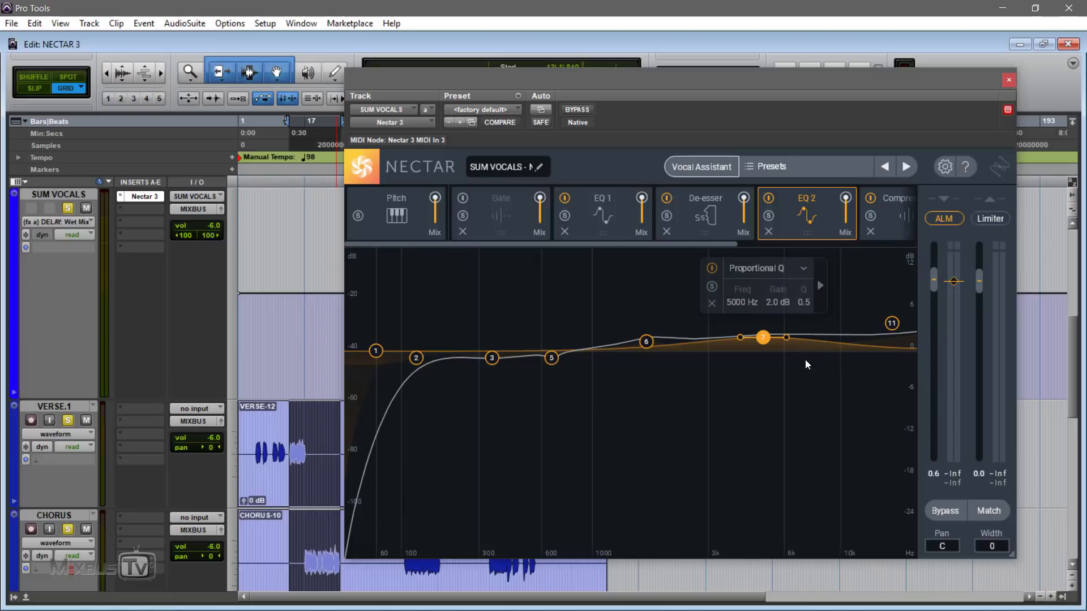
left_click(814, 359)
double_click(824, 337)
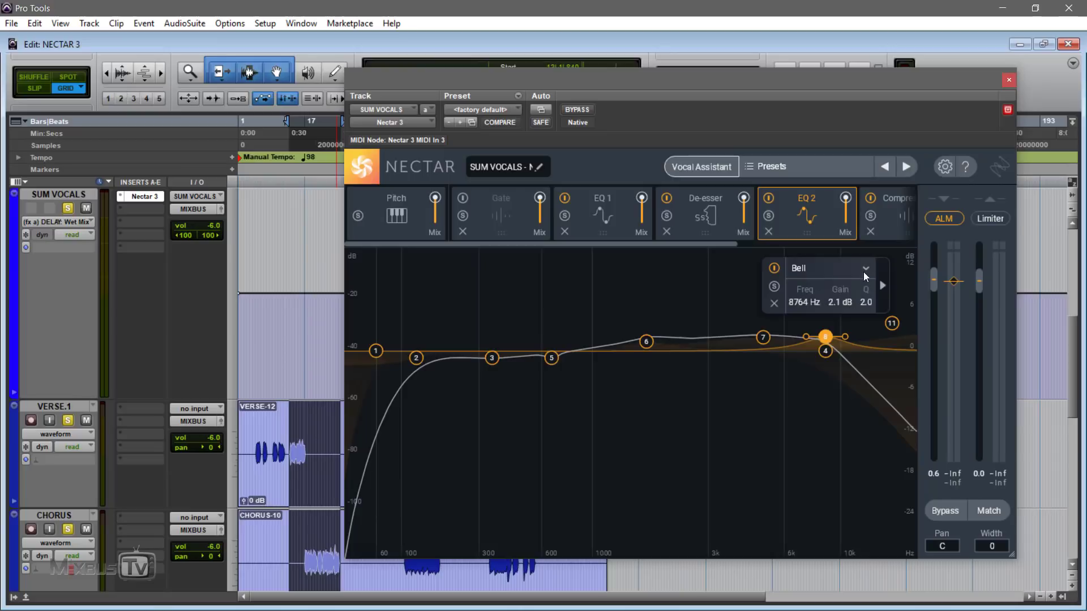
Enable dynamic Gain on the new Bell band, cut it to about -1.9 dB near 8.6 kHz, and set its threshold to -61.0 dB during playback
left_click(884, 285)
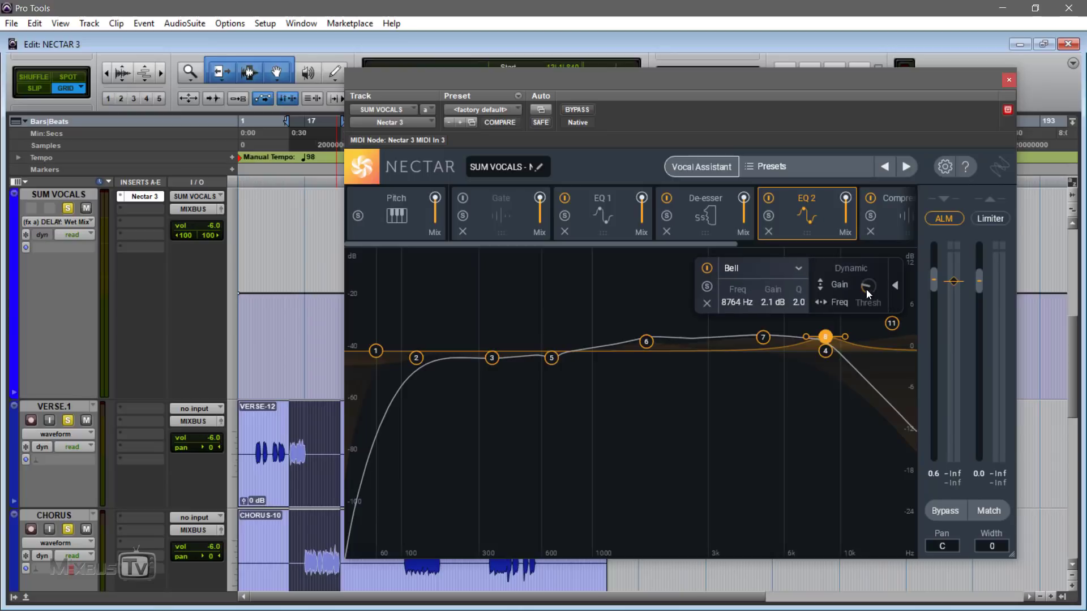
left_click(840, 287)
left_click_drag(828, 338, 824, 350)
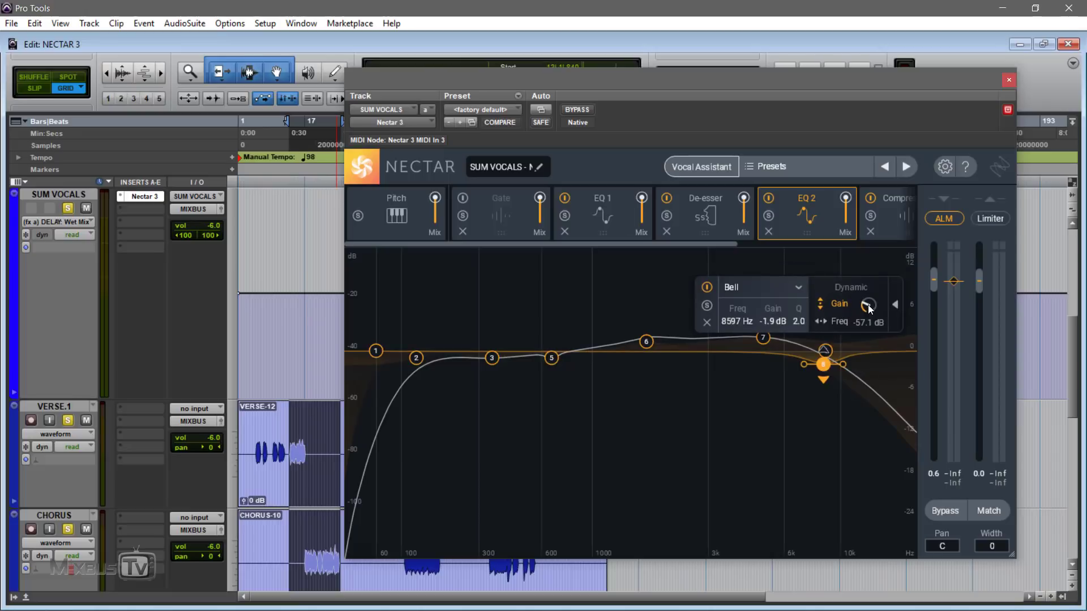
key("space")
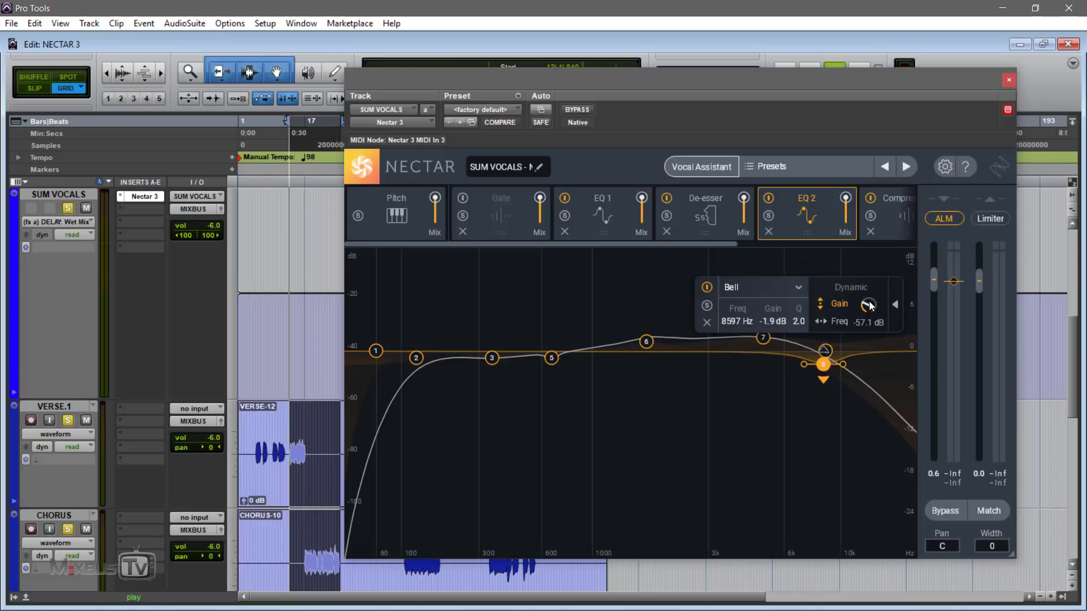
left_click_drag(870, 305, 871, 310)
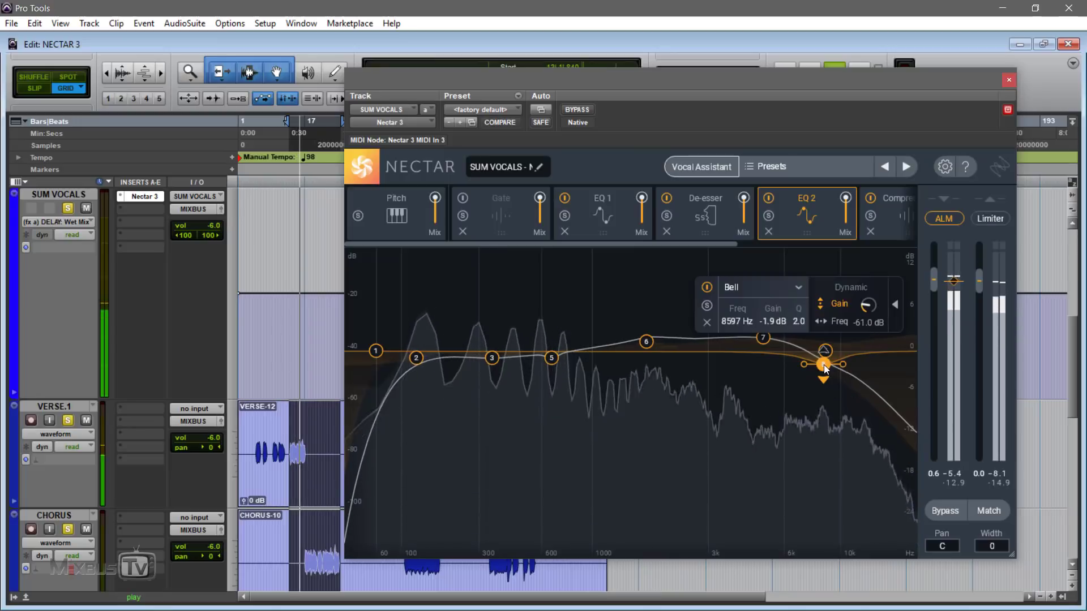
left_click_drag(822, 366, 826, 362)
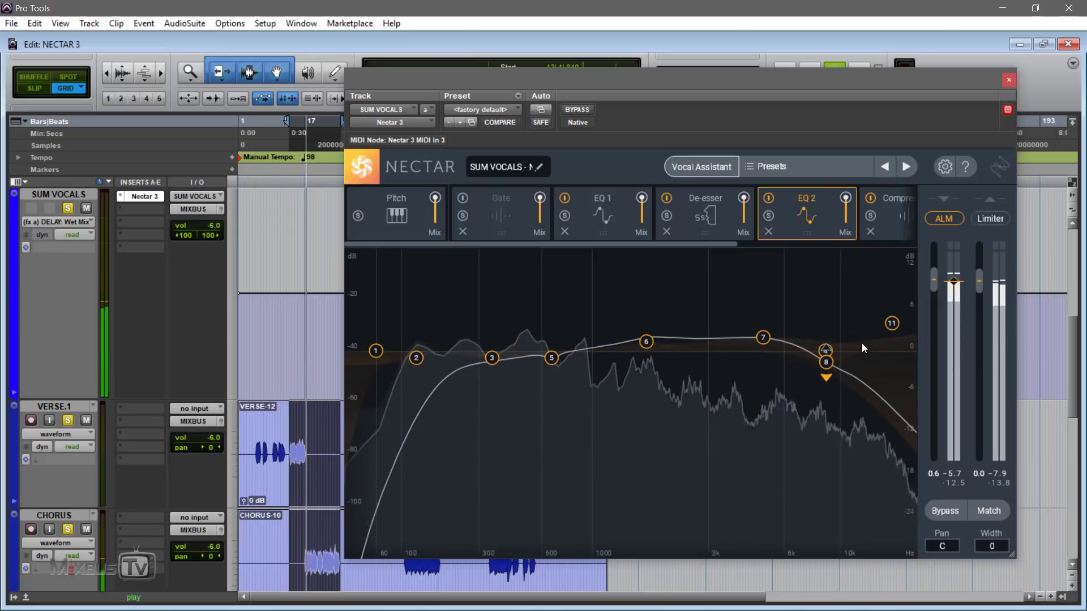
Lower the gain of the dynamic Bell band further and move the Flat Lowpass band up to about 12 kHz
left_click(886, 328)
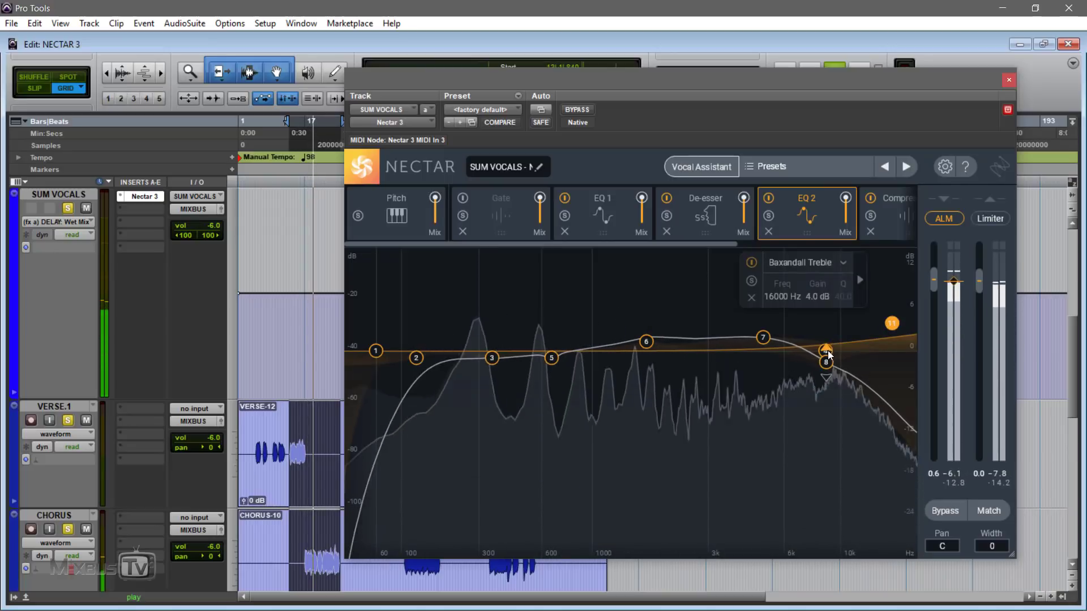
left_click_drag(826, 362, 831, 375)
left_click_drag(826, 351, 885, 351)
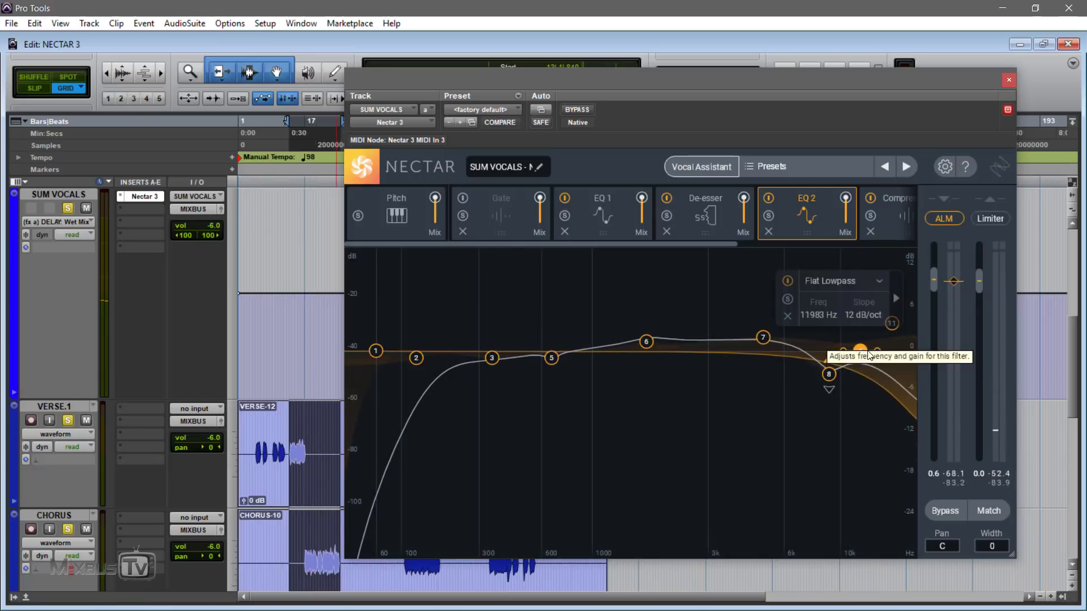
Move EQ 2's dynamic Bell band 8 to 9049 Hz and -2.6 dB, and readjust its threshold during playback
left_click_drag(828, 374, 832, 368)
key("space")
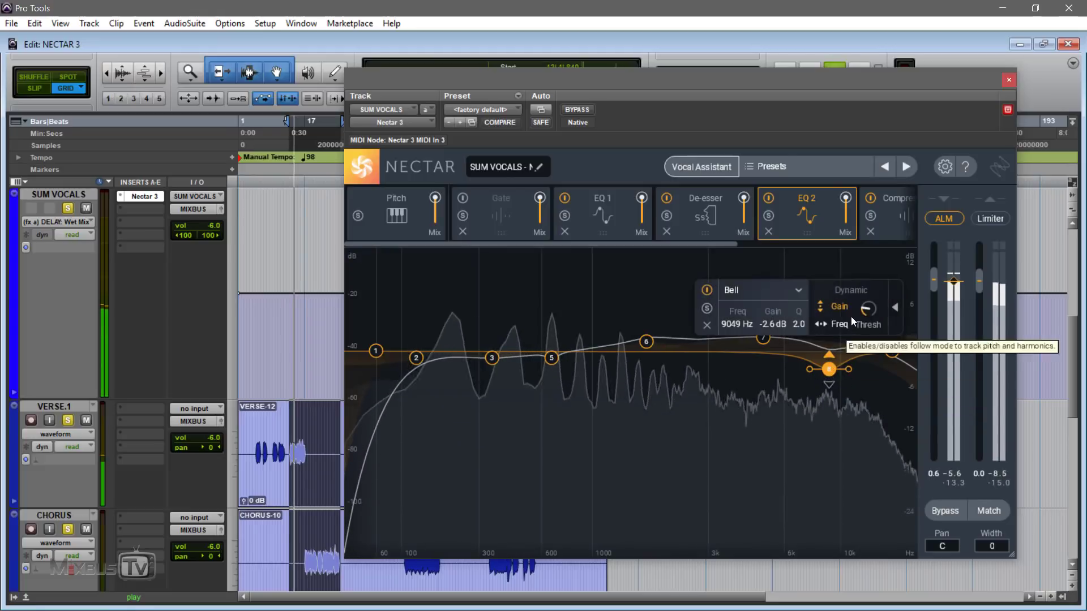
left_click_drag(868, 288, 871, 319)
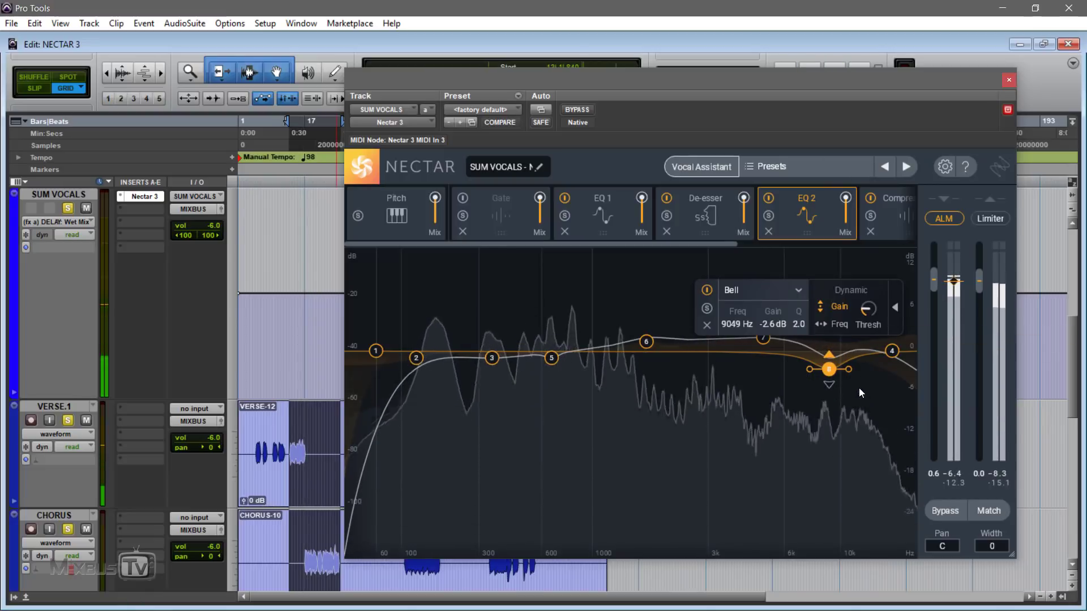
key("space")
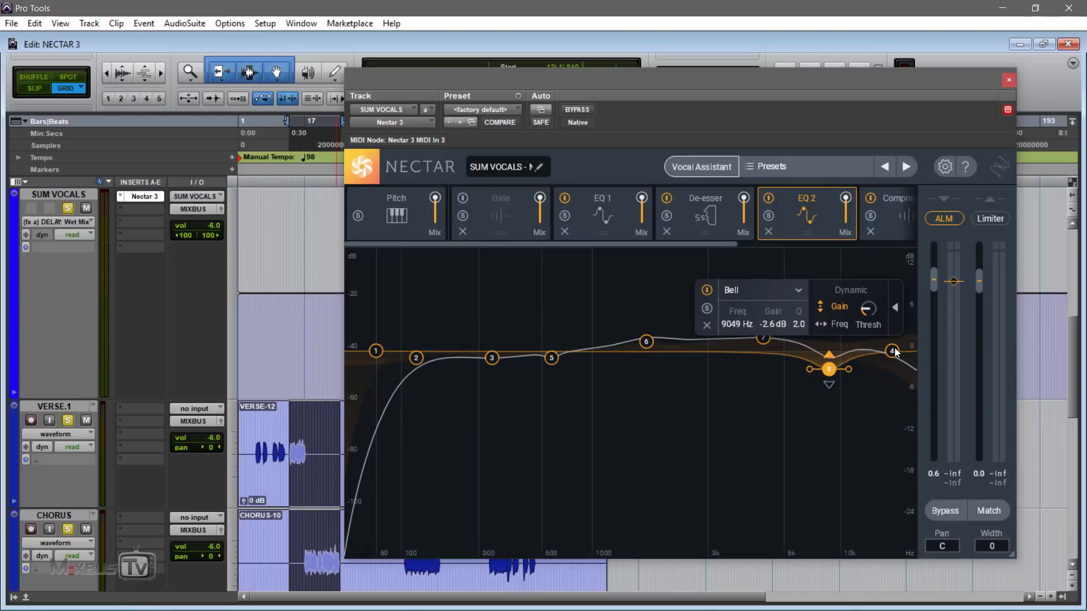
Move EQ 2's Baxandall Treble band 11 to about 11058 Hz and 3.4 dB while auditioning the vocals
left_click(895, 349)
left_click(894, 407)
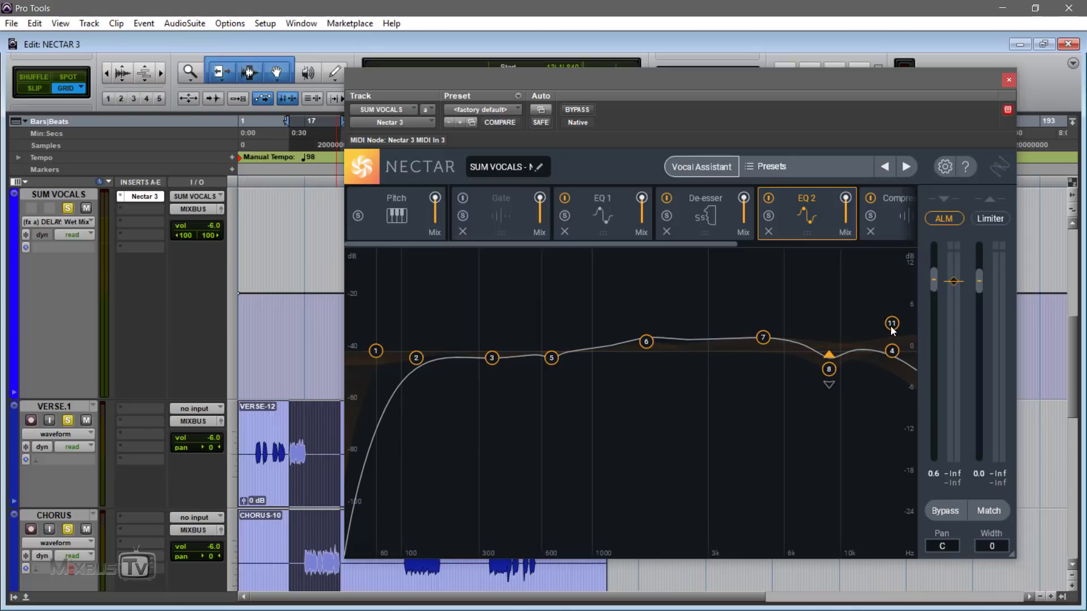
left_click_drag(892, 328, 847, 321)
left_click(813, 426)
key("space")
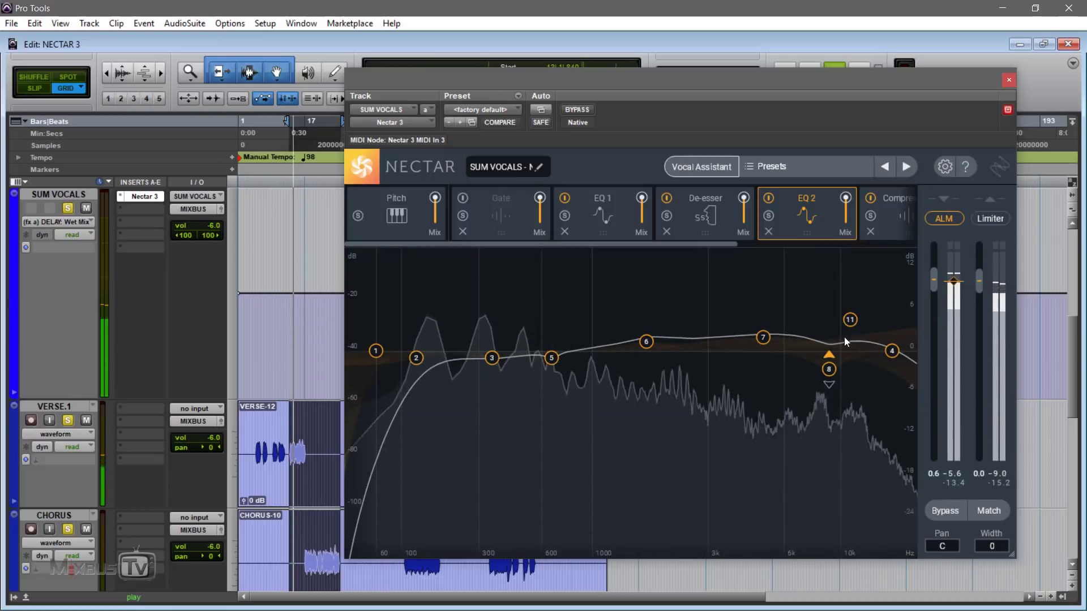
left_click_drag(847, 321, 848, 328)
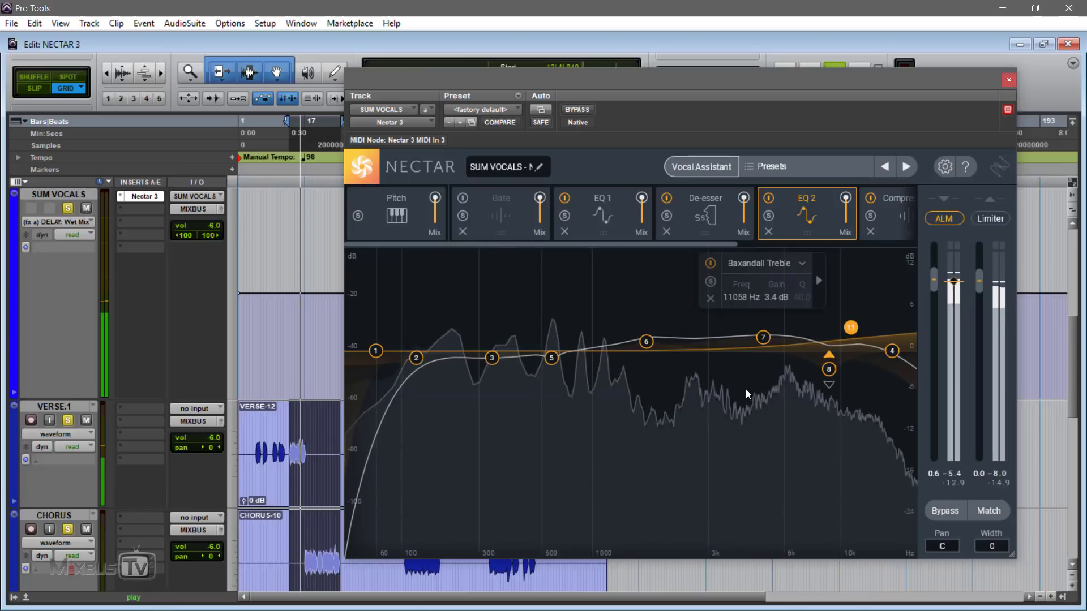
key("space")
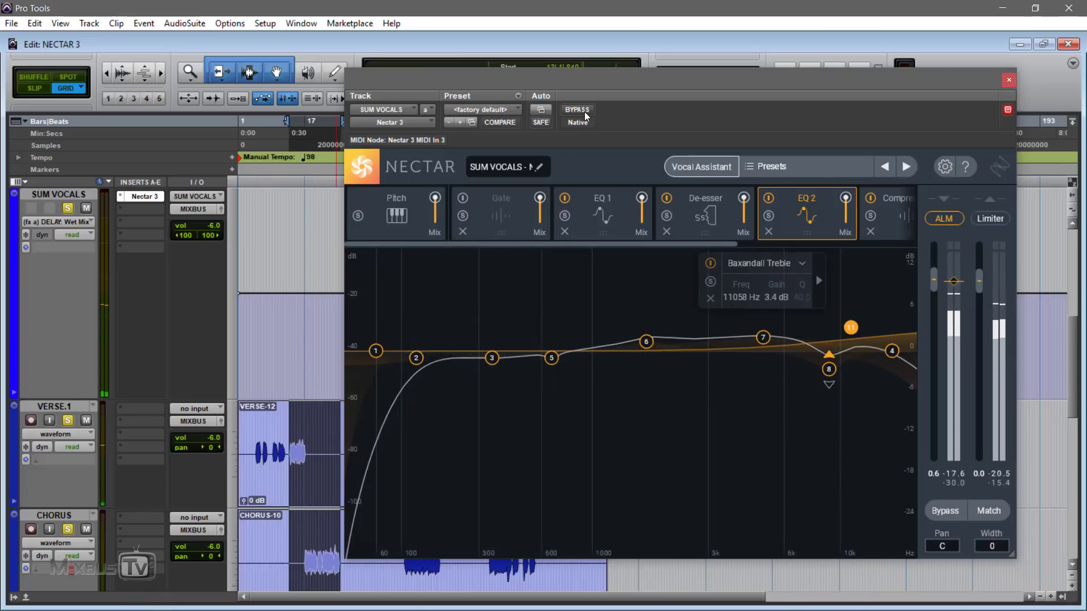
Audition the vocals with Nectar 3 bypassed and re-enabled to compare the processing
left_click(577, 109)
key("space")
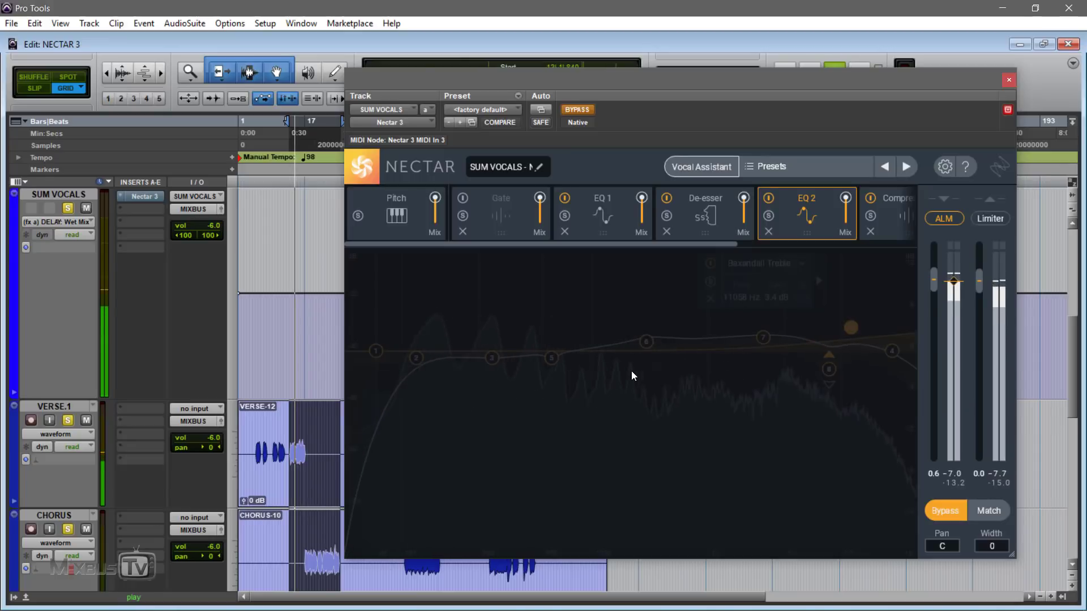
left_click(578, 110)
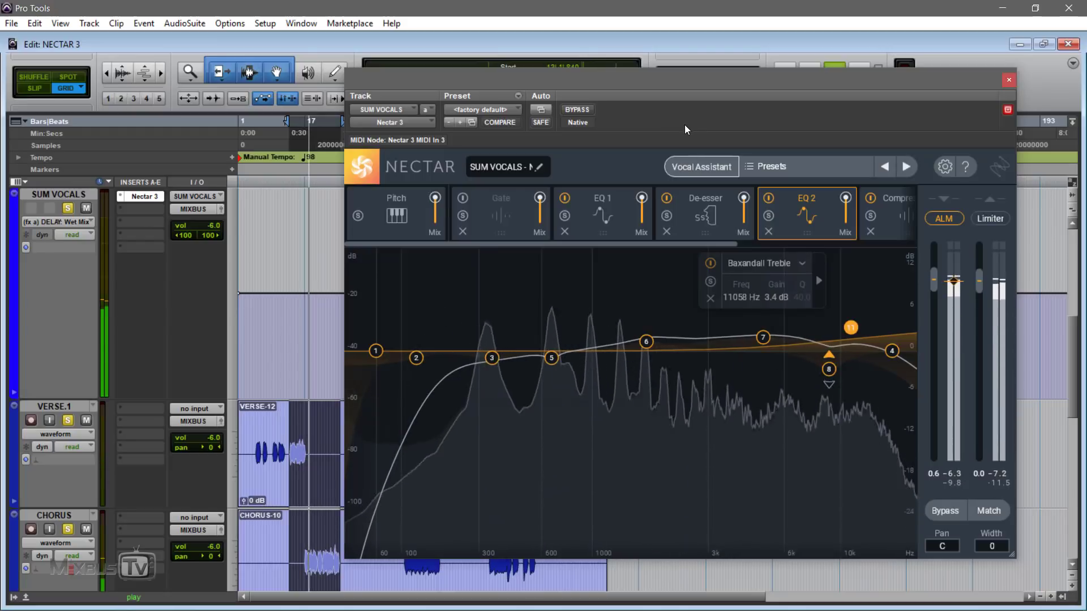
key("space")
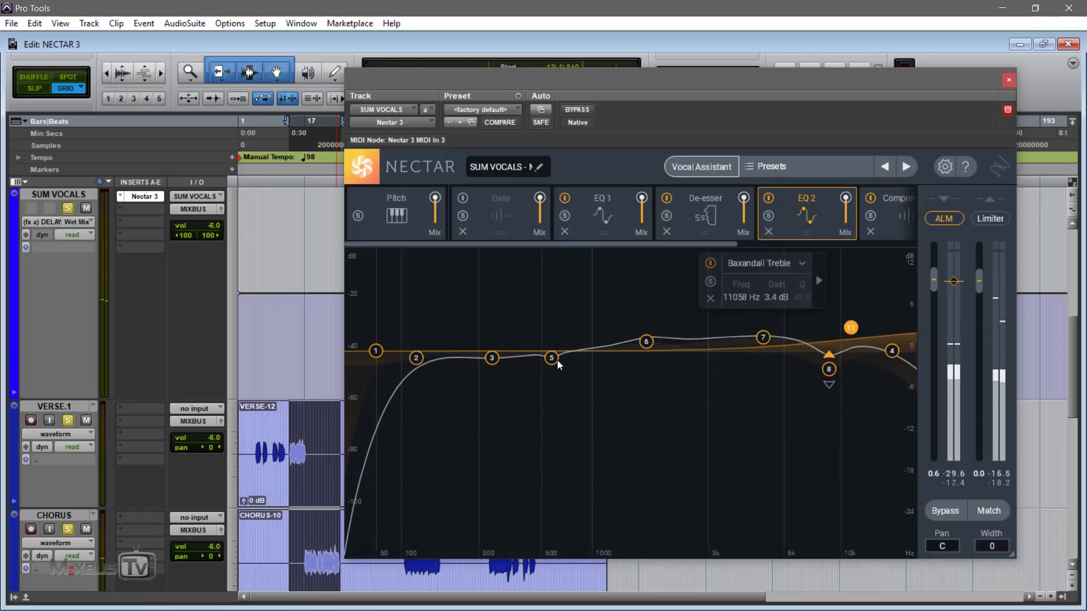
Examine the Proportional Q settings of EQ 2's bands 3 and 5, with and without playback
left_click(555, 359)
left_click(491, 359)
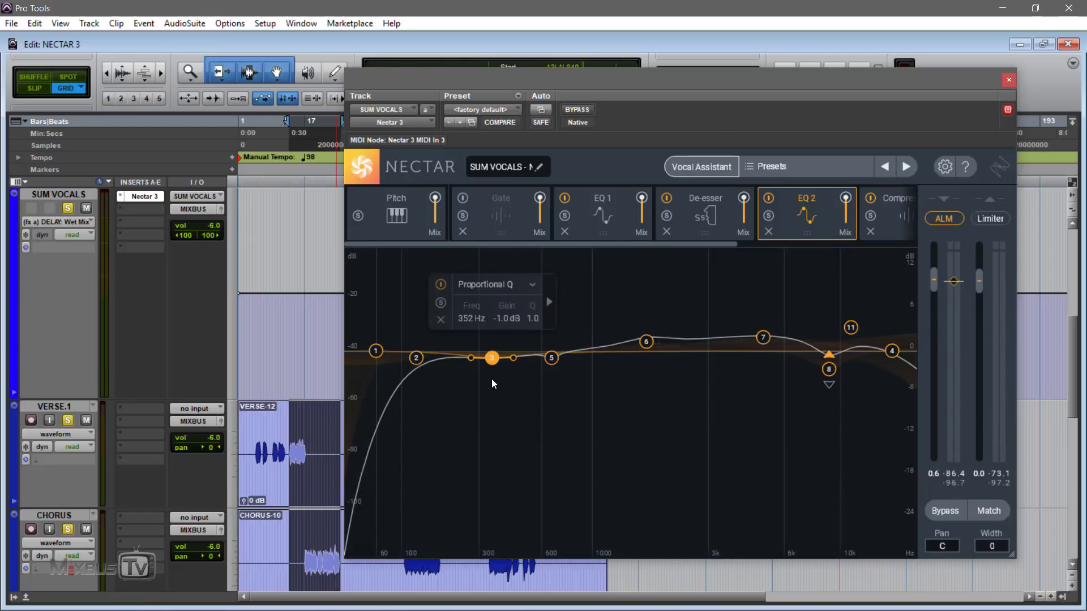
left_click(491, 383)
left_click(490, 358)
left_click(551, 358)
left_click(492, 358)
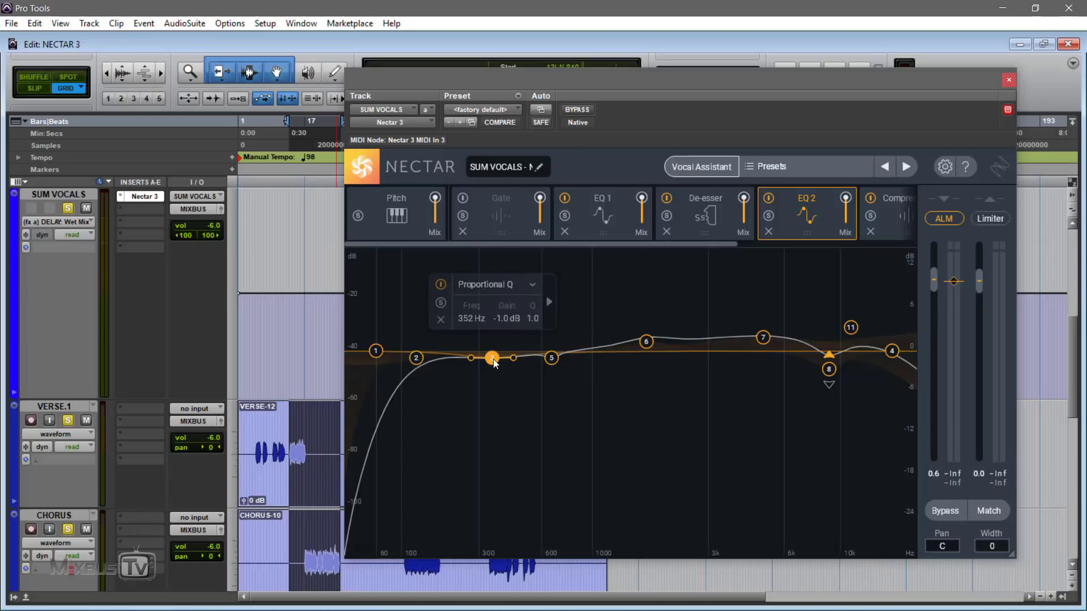
left_click(550, 358)
key("space")
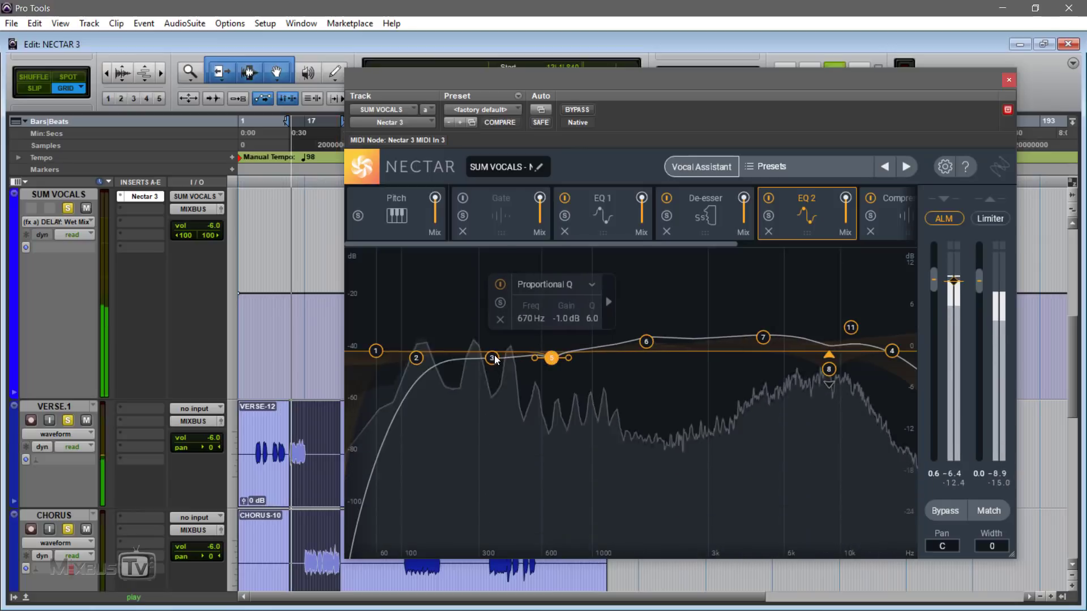
left_click(492, 359)
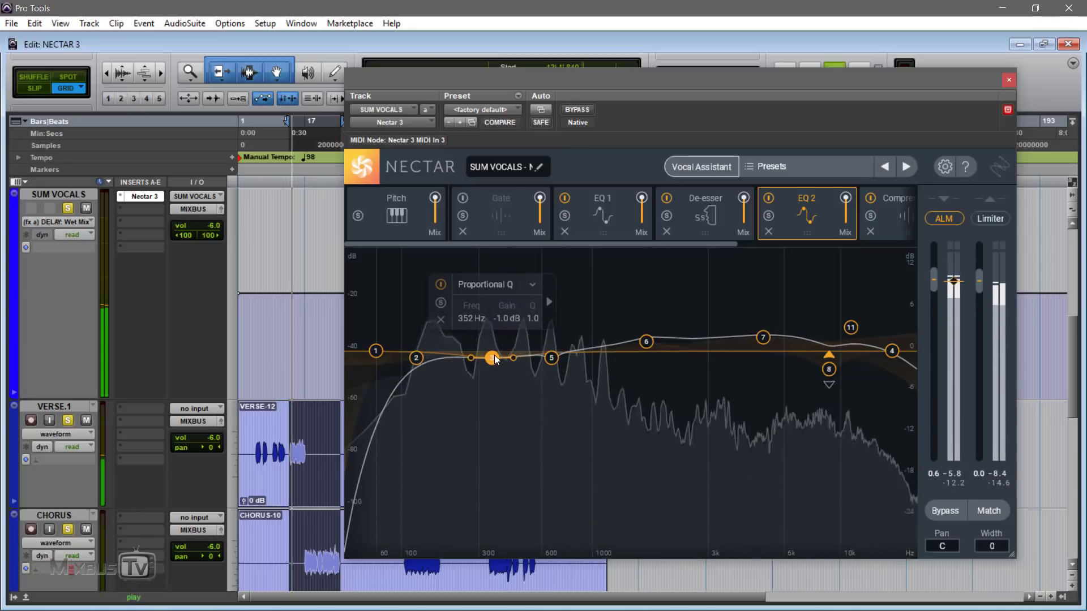
left_click(582, 435)
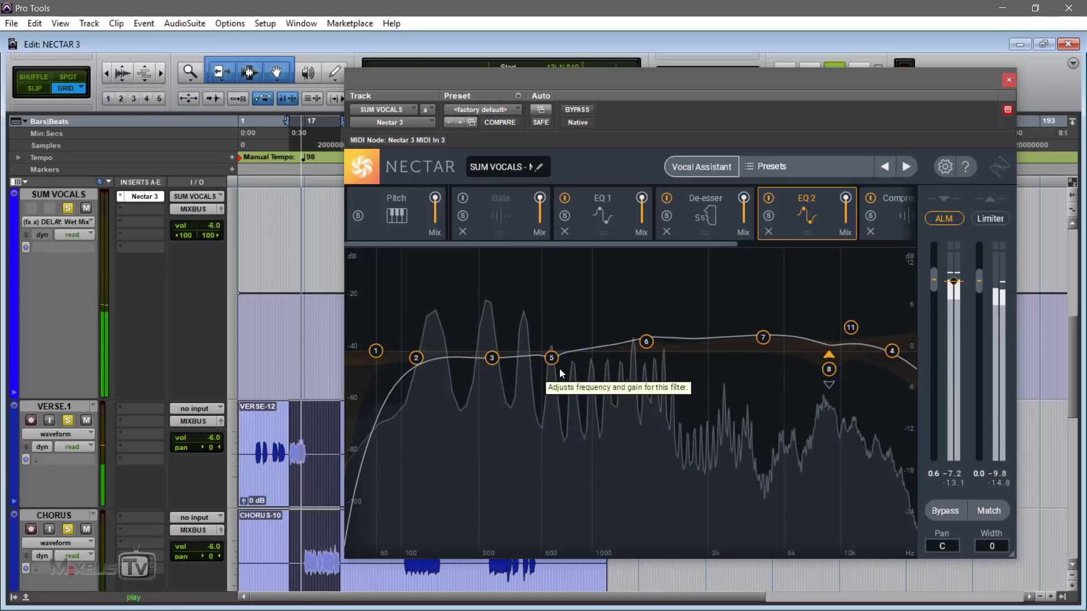
key("space")
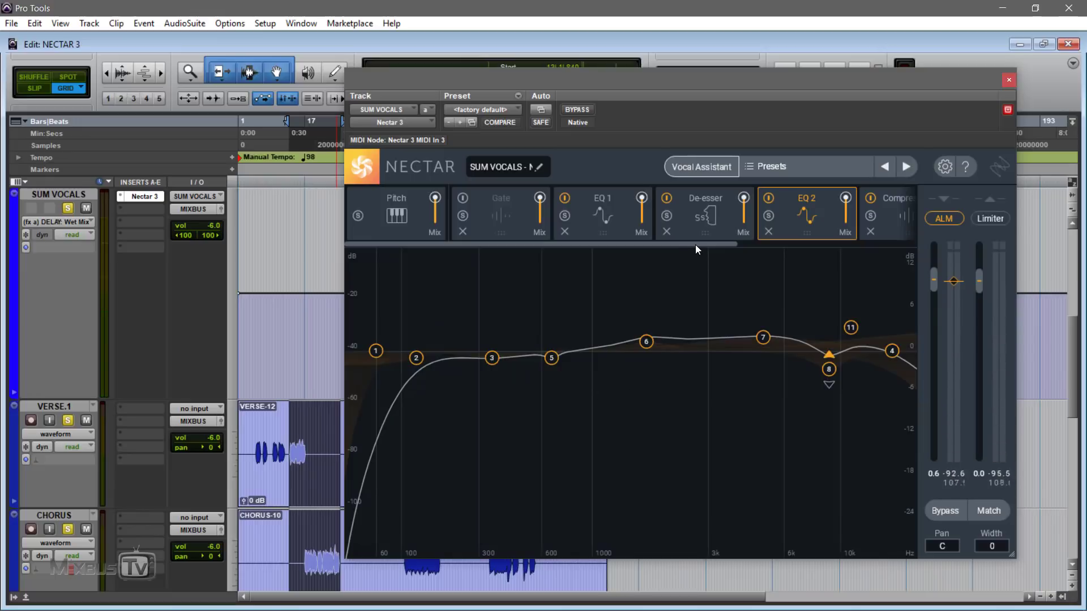
Open Compressor 1, keep its Solid-State mode, and lower its ratio during playback
left_click_drag(695, 244, 858, 233)
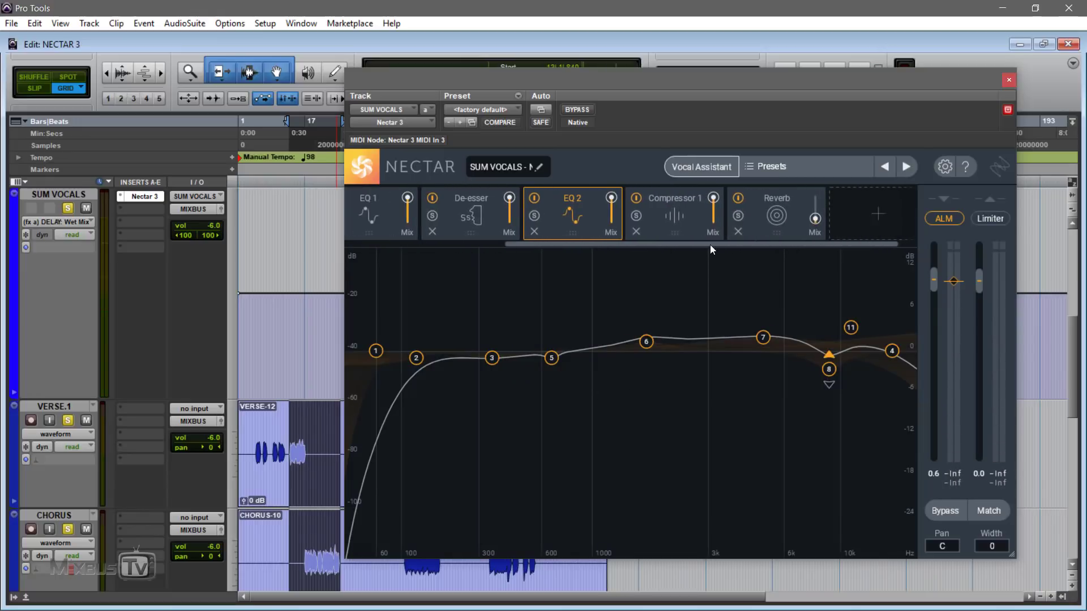
left_click(687, 233)
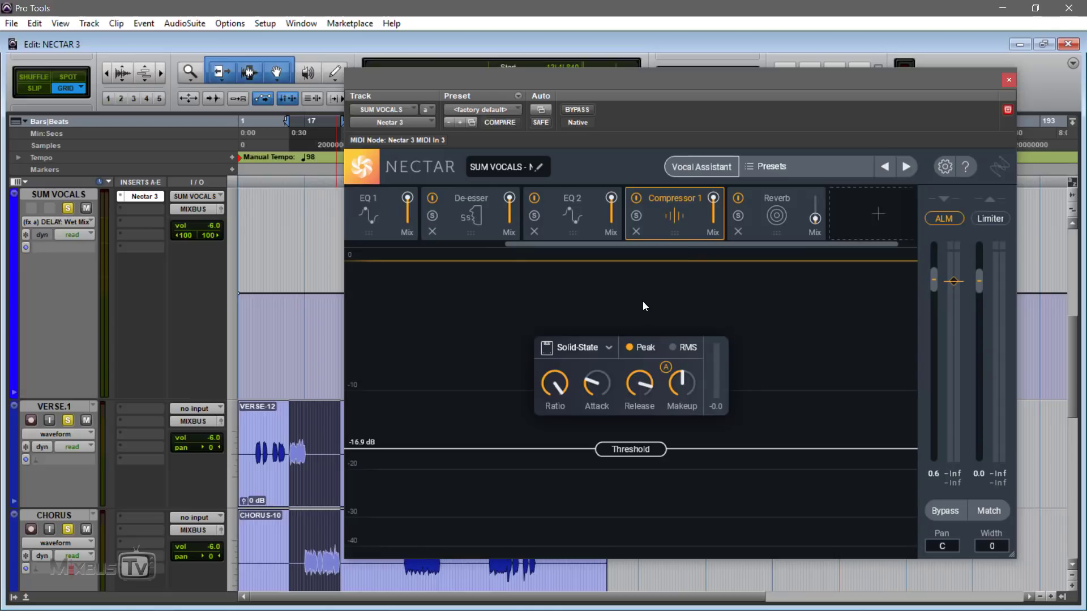
left_click(599, 348)
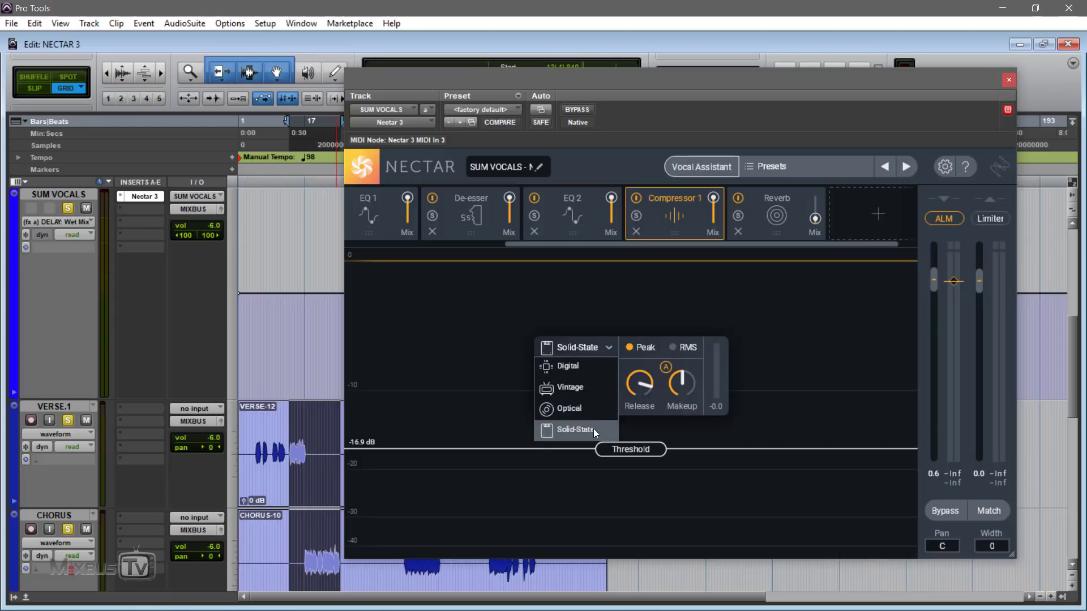
left_click(615, 312)
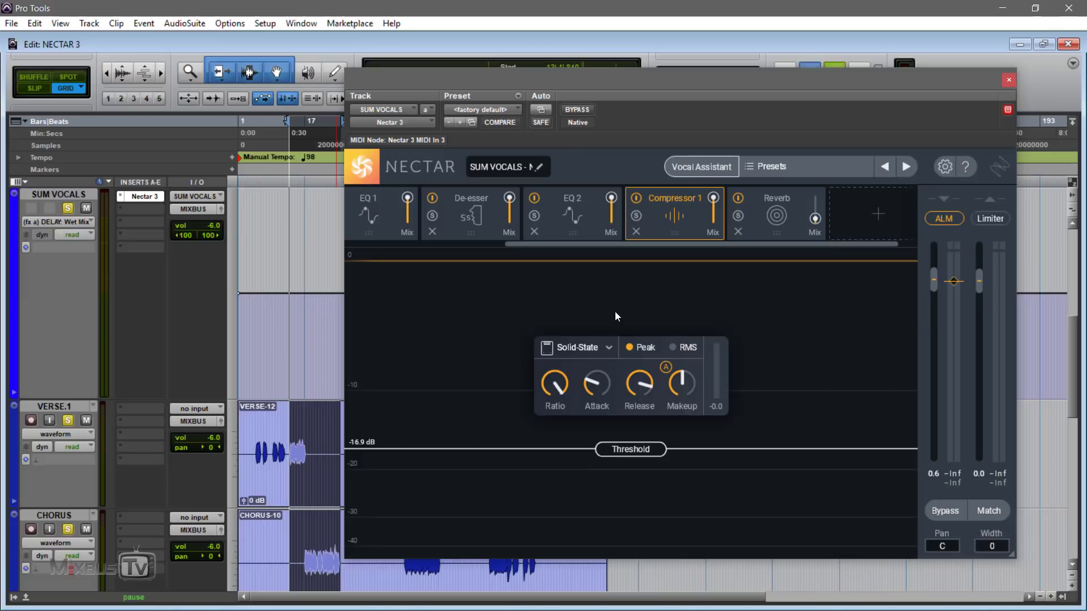
key("space")
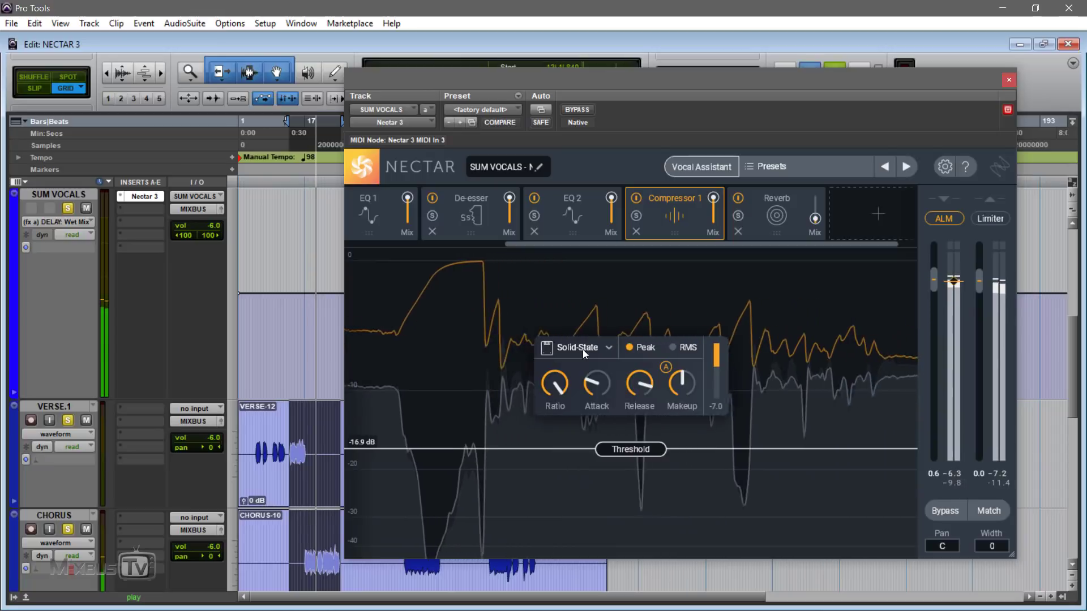
mouse_move(568, 392)
left_mouse_down()
mouse_move(559, 434)
mouse_move(560, 401)
left_mouse_up()
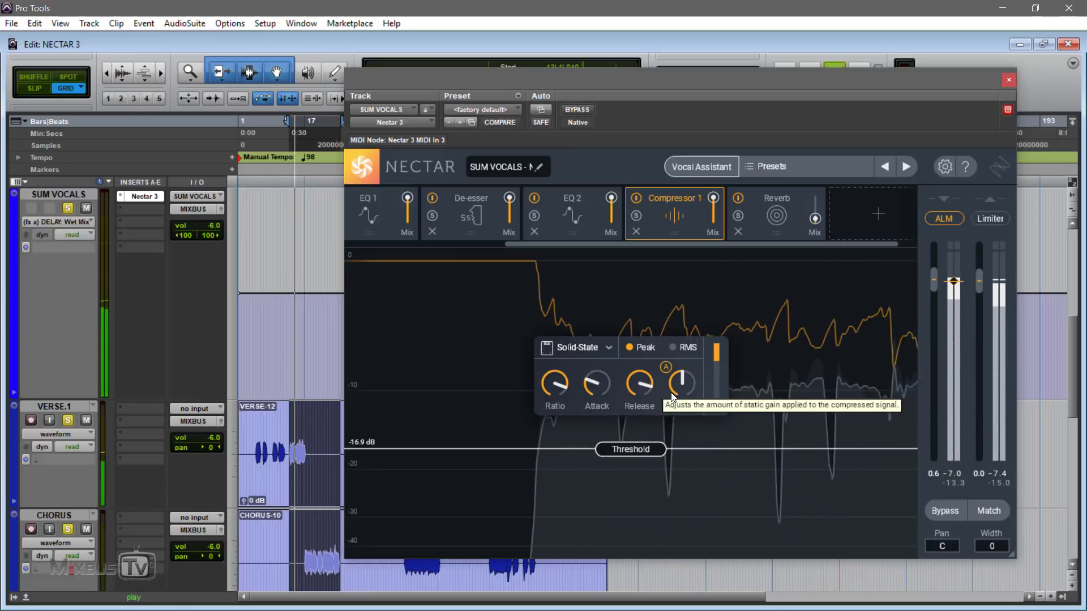
Compare the compressor's RMS and Peak level detection during playback
left_click(673, 349)
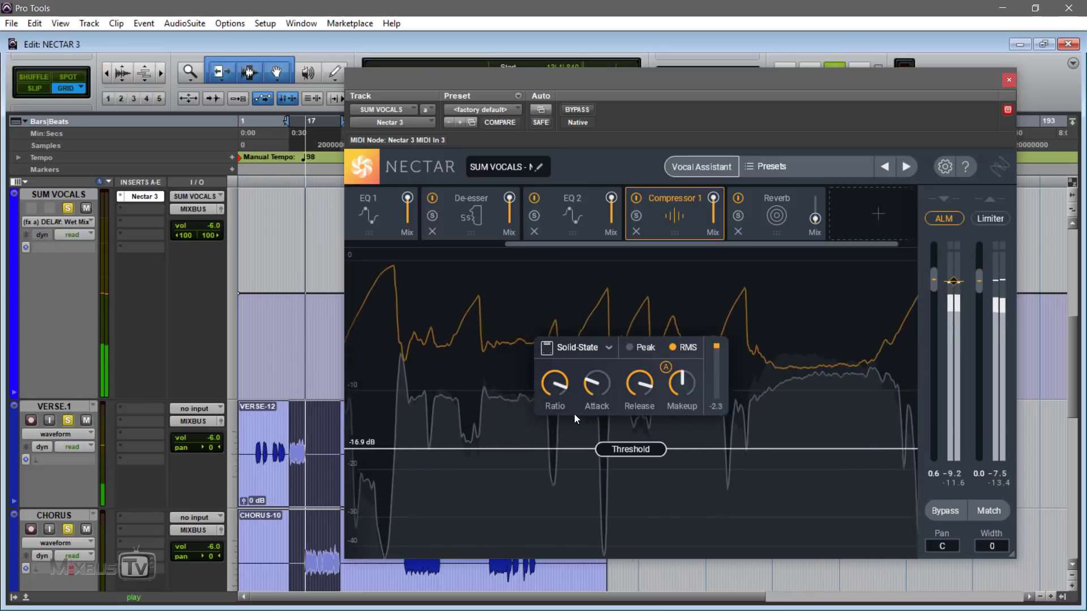
left_click(629, 348)
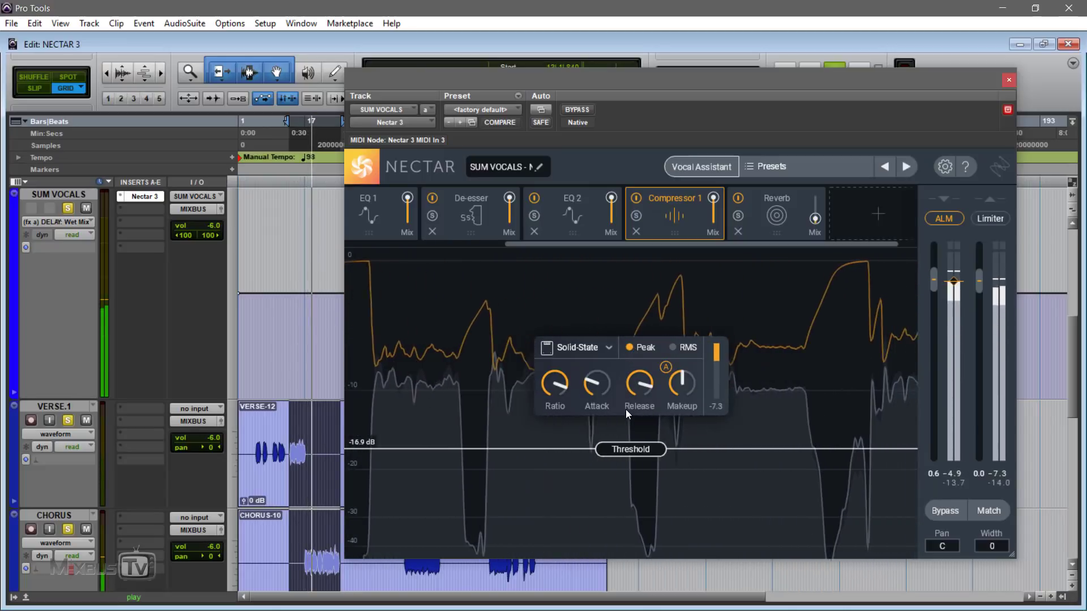
left_click(671, 347)
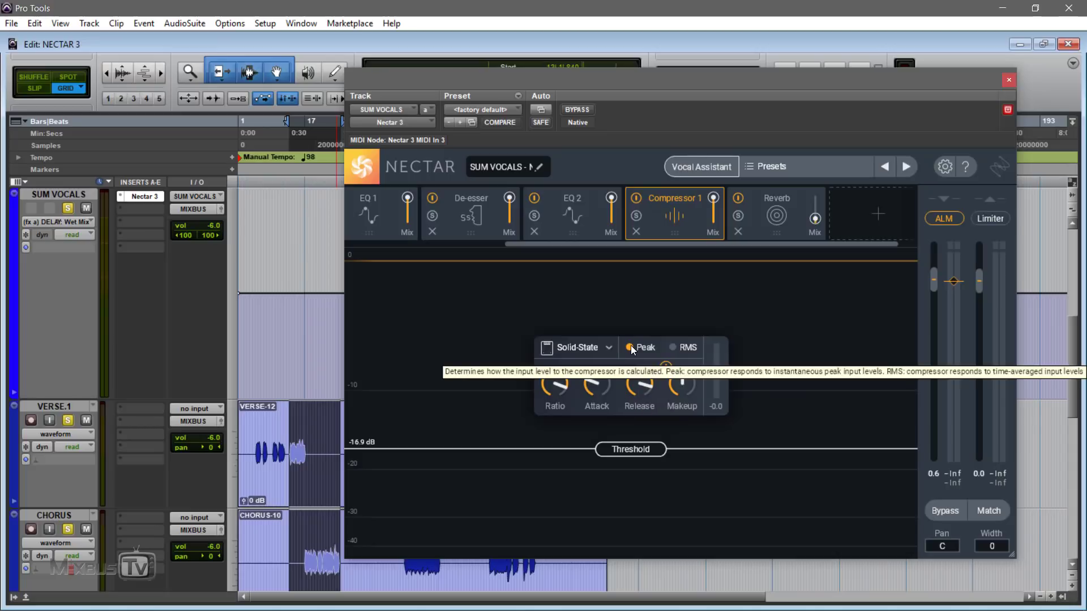
Compare the compressor's Digital and Solid-State modes on the vocals, finishing on Digital
left_click(586, 347)
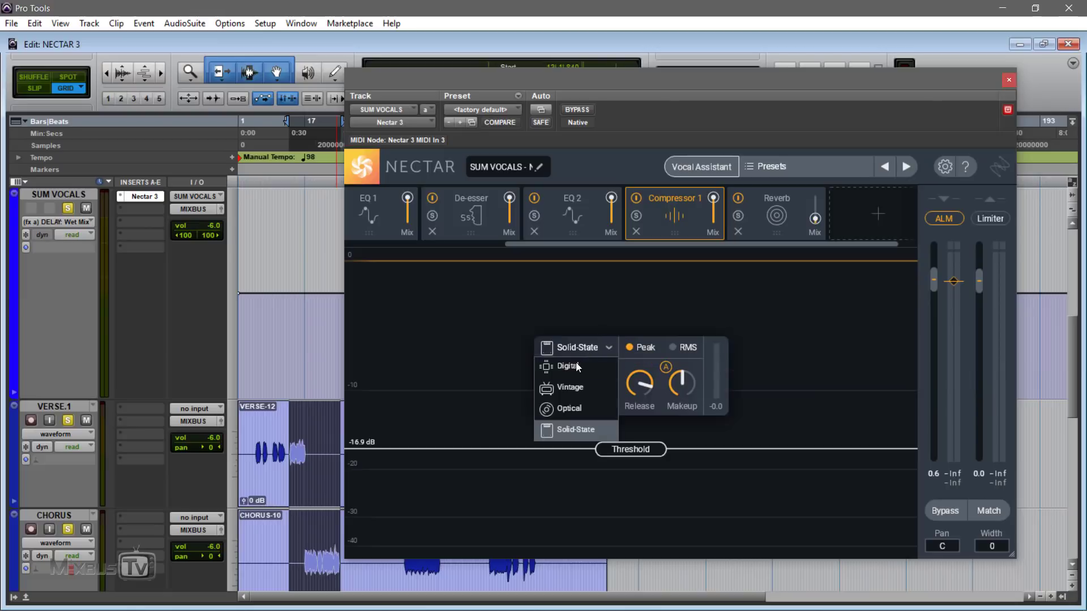
left_click(578, 367)
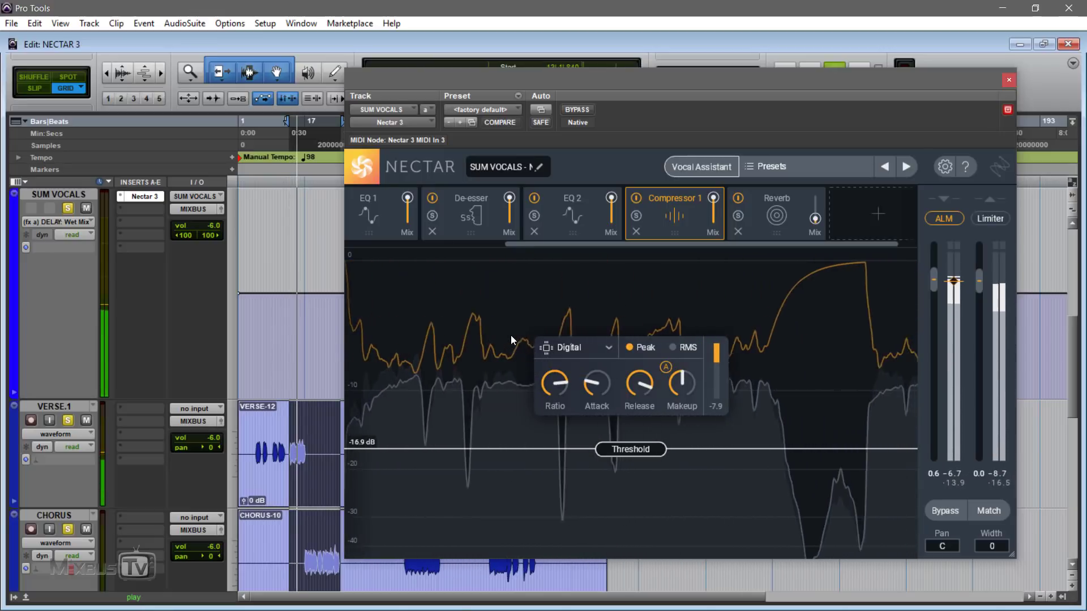
left_click(559, 349)
left_click(568, 427)
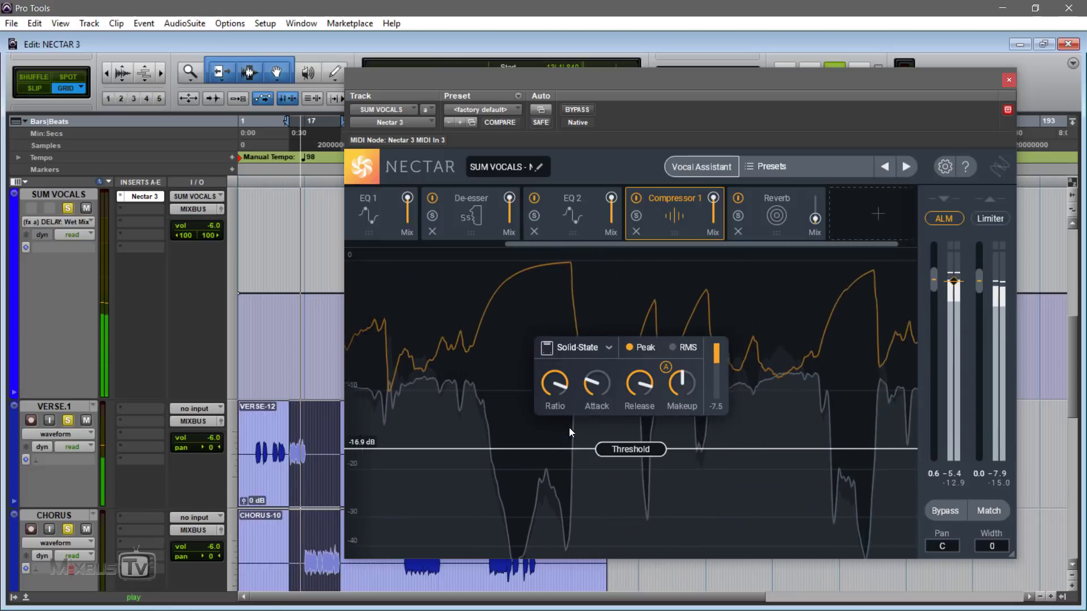
left_click(586, 348)
left_click(585, 365)
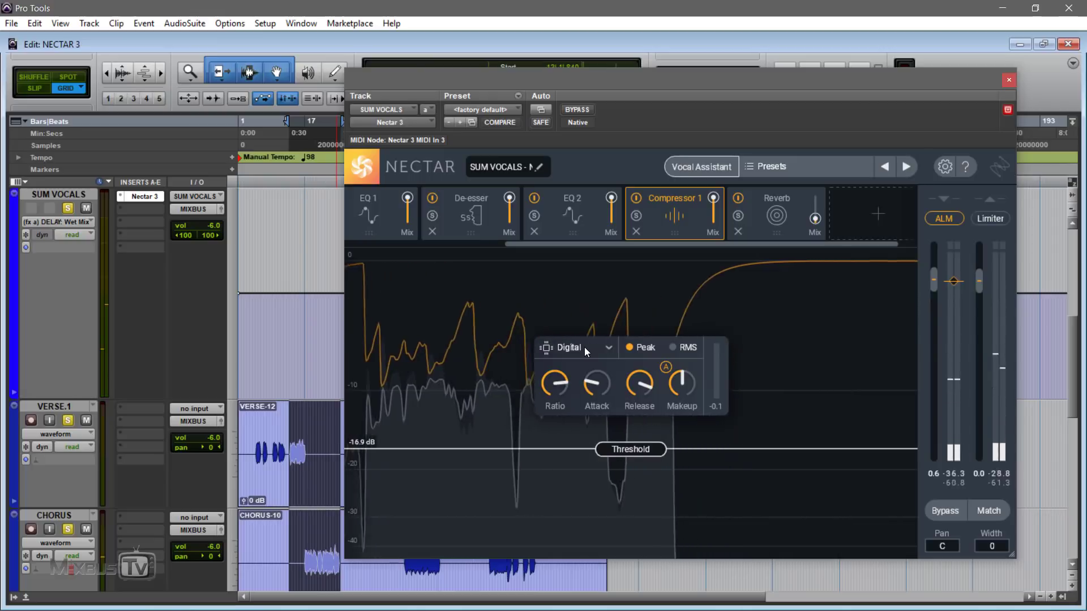
Set the compressor to Vintage mode, select the start of the CHORUS clip for playback, and compare Vintage with Solid-State
left_click(584, 347)
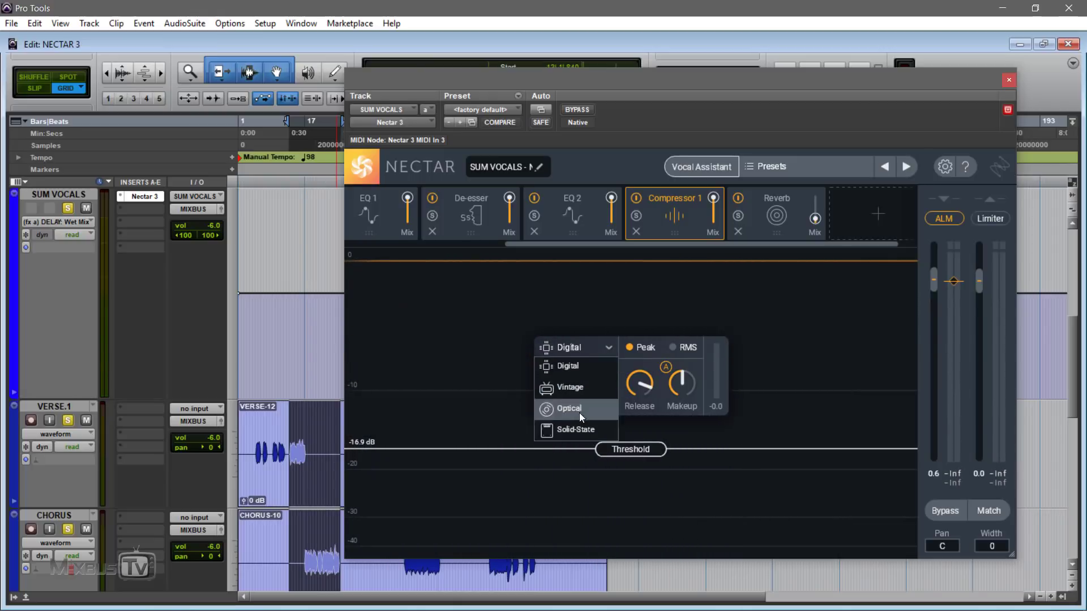
left_click(575, 390)
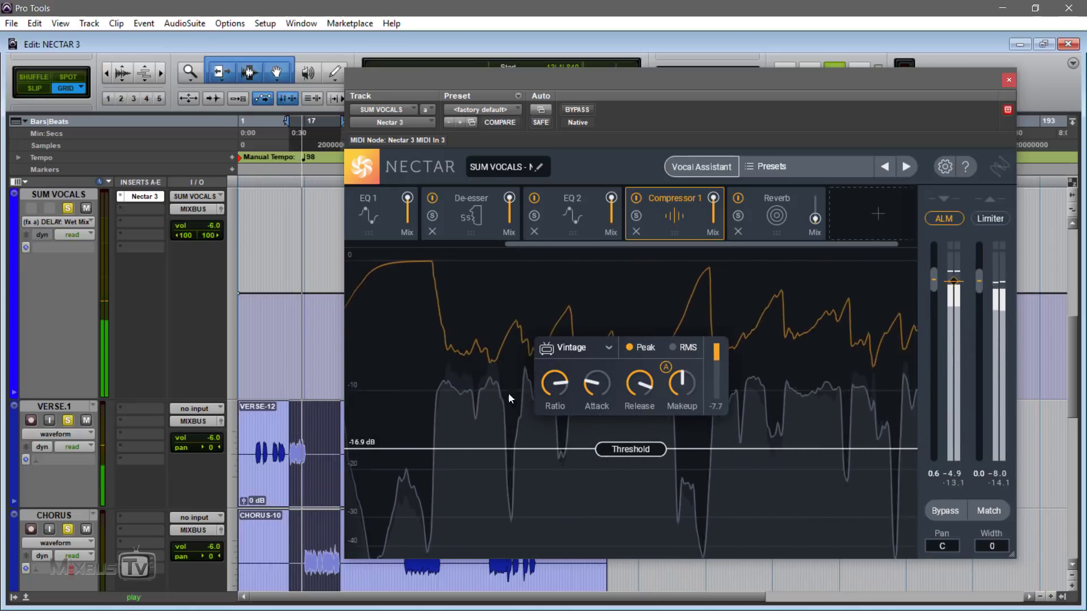
left_click_drag(306, 541, 314, 542)
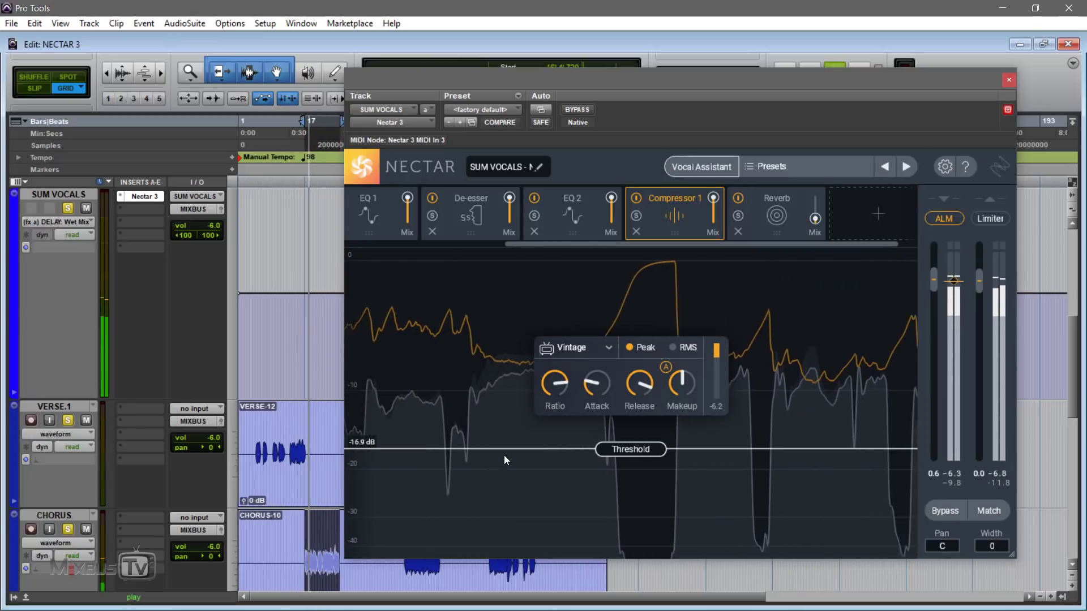
left_click(577, 352)
left_click(576, 430)
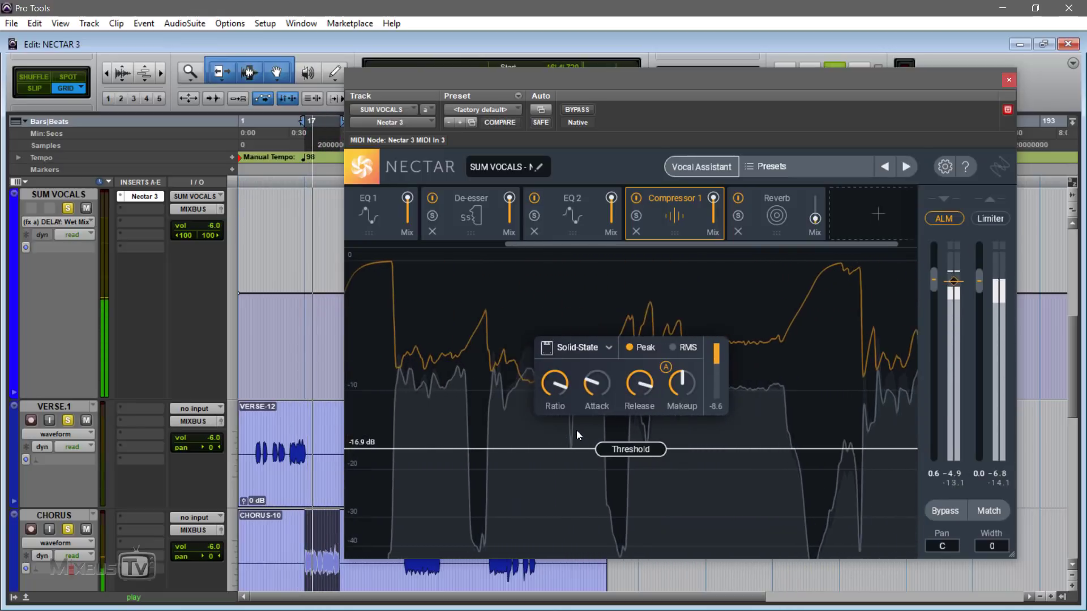
left_click(576, 347)
left_click(581, 391)
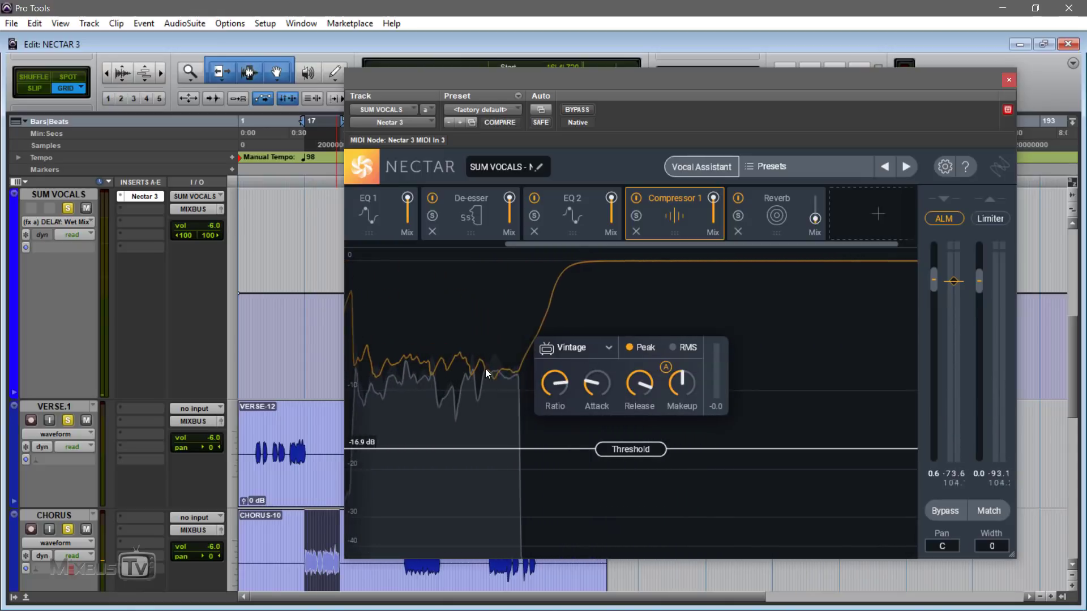
Audition the compressor's Optical mode on the vocals, compare it with Solid-State during playback, and finish on Solid-State
key("space")
left_click(573, 347)
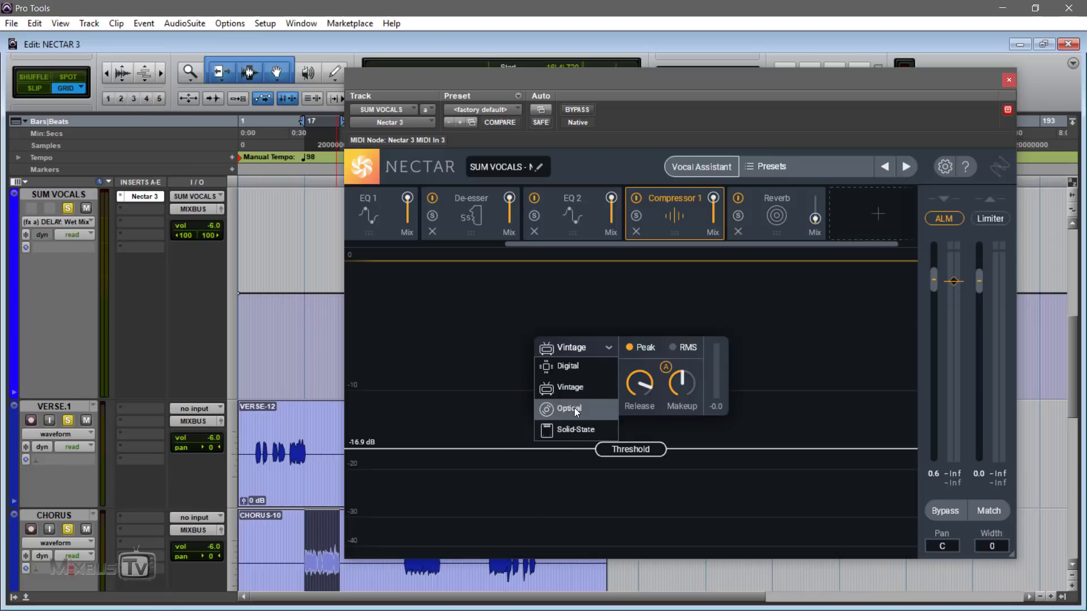
left_click(573, 407)
key("space")
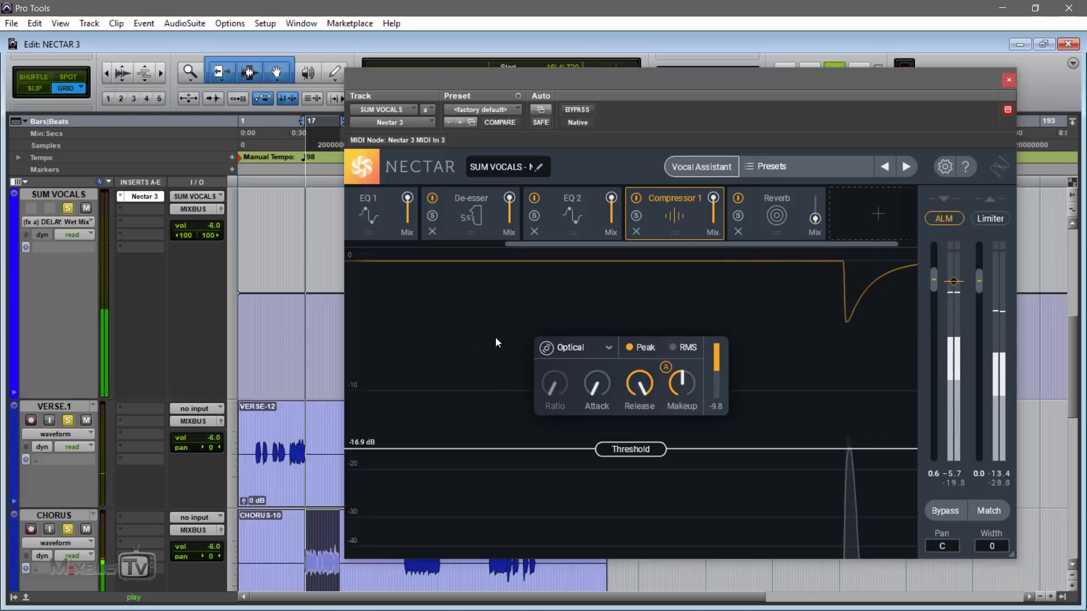
left_click(596, 346)
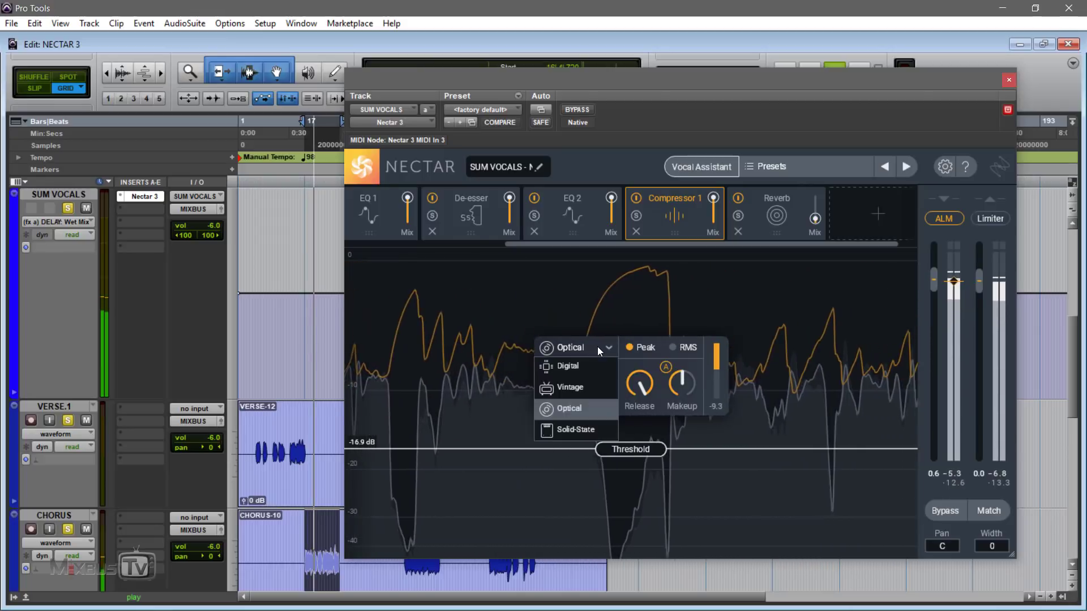
left_click(589, 429)
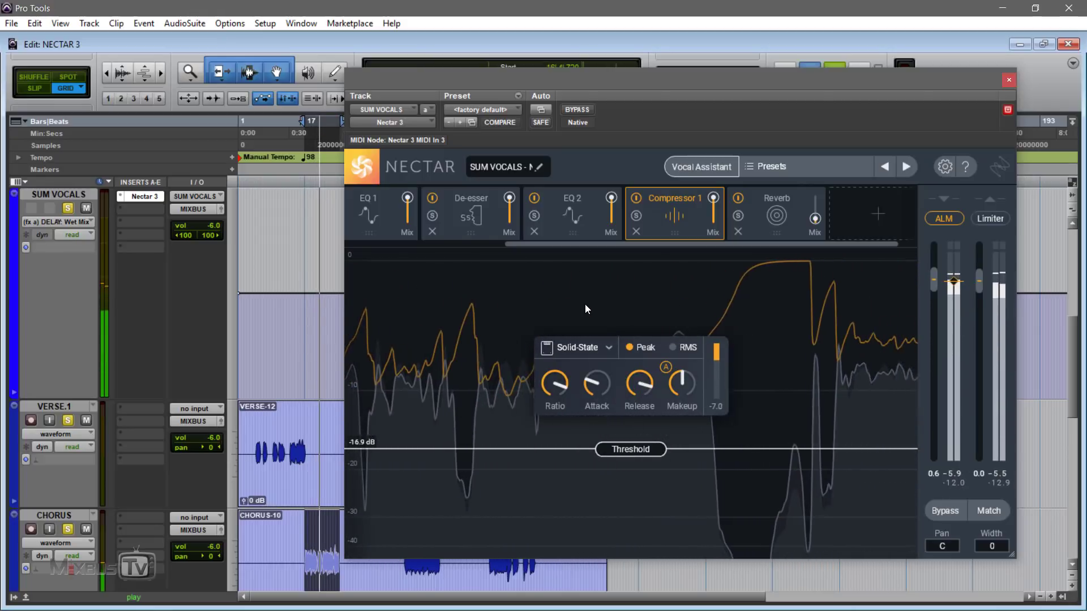
left_click(583, 347)
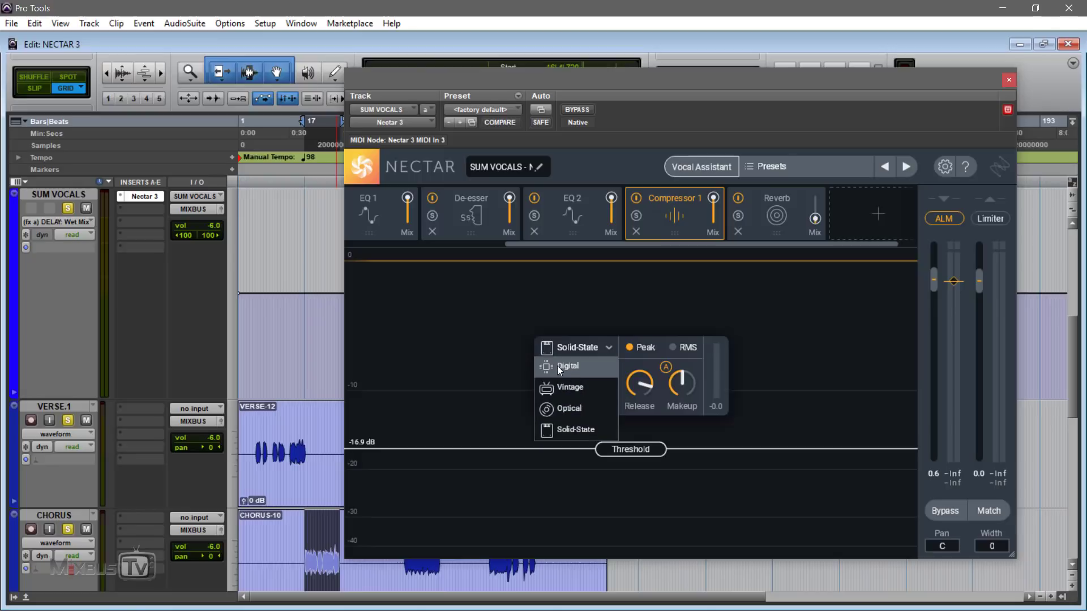
left_click(590, 310)
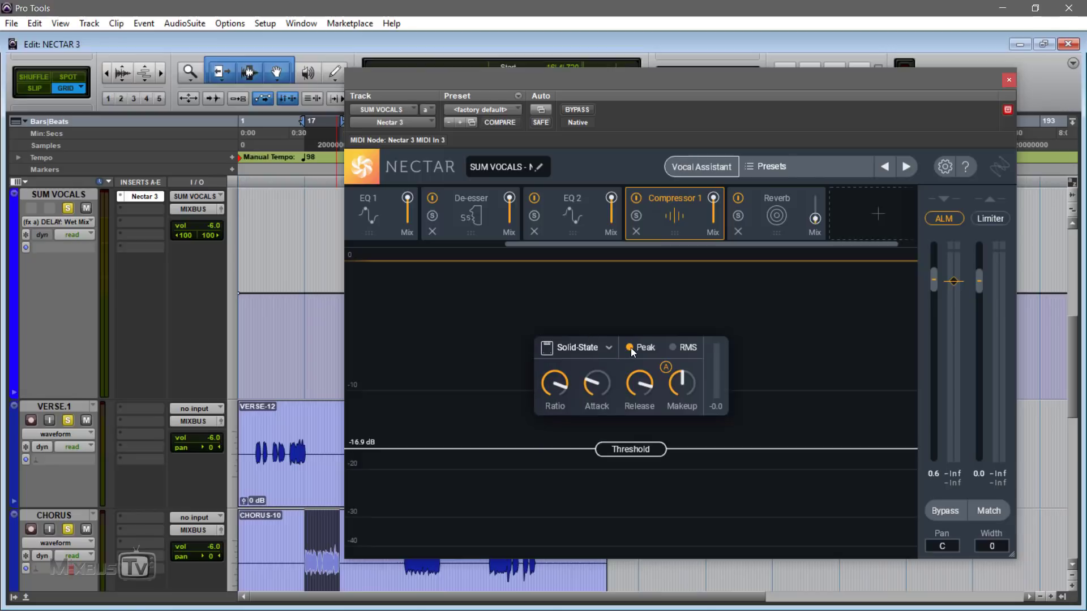
mouse_move(560, 386)
Open the Reverb module and raise its mix to maximum while the vocals play
left_click(753, 231)
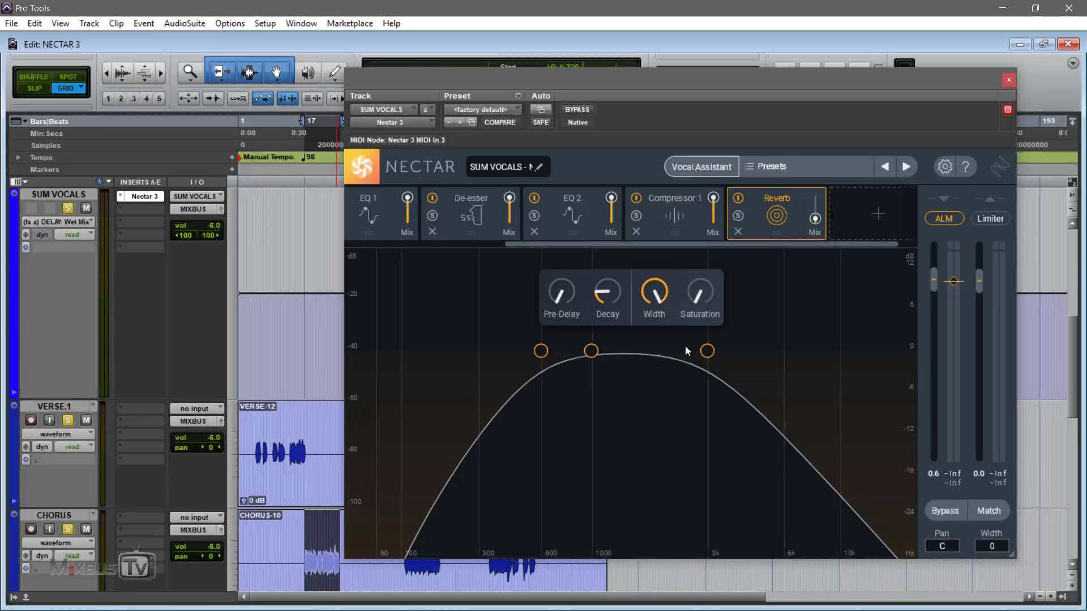
key("space")
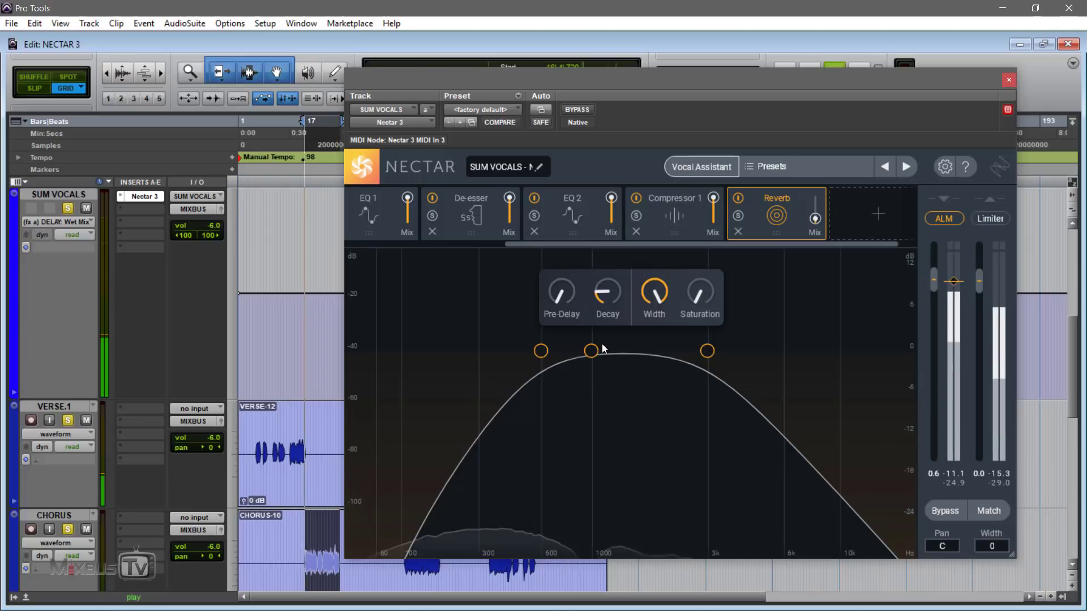
left_click_drag(813, 225, 823, 198)
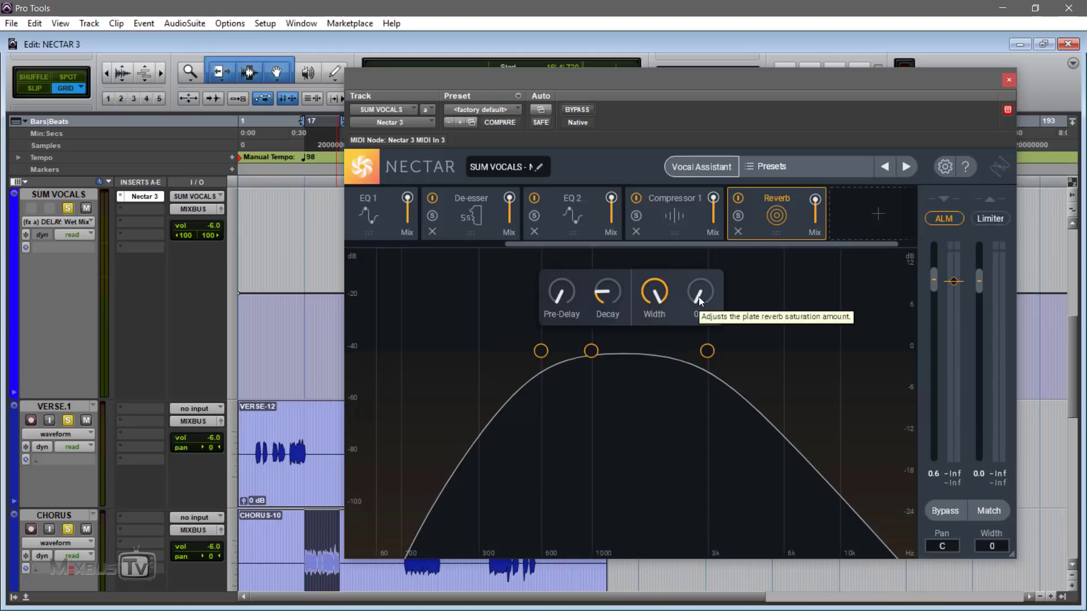
Try the reverb with maximum Saturation and a longer Decay during playback, and bring the Decay back down
key("space")
left_click_drag(699, 297, 710, 69)
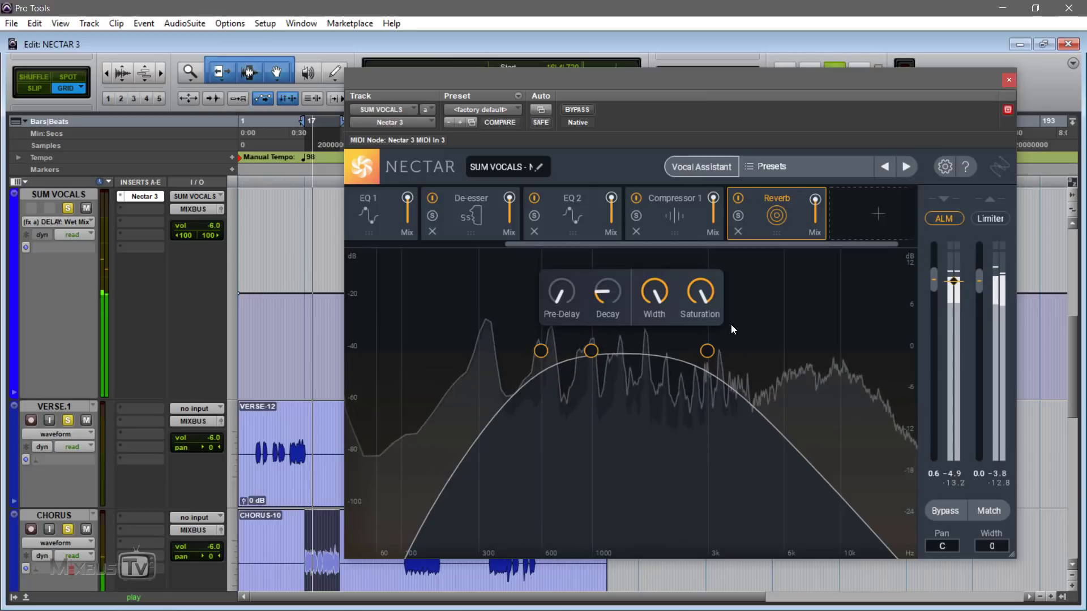
left_click_drag(617, 298, 602, 239)
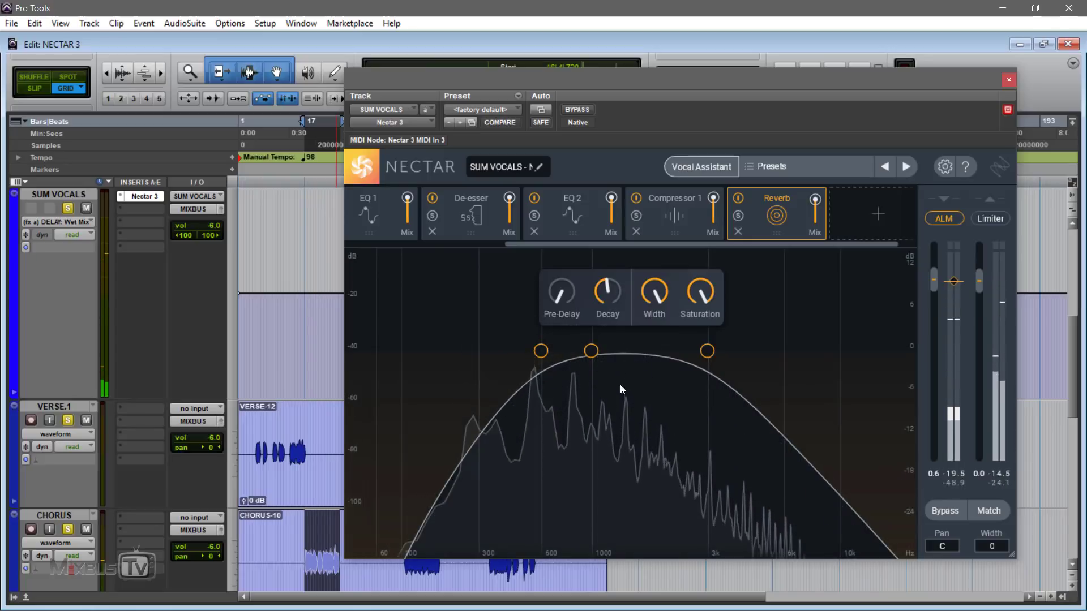
left_click_drag(615, 292, 611, 335)
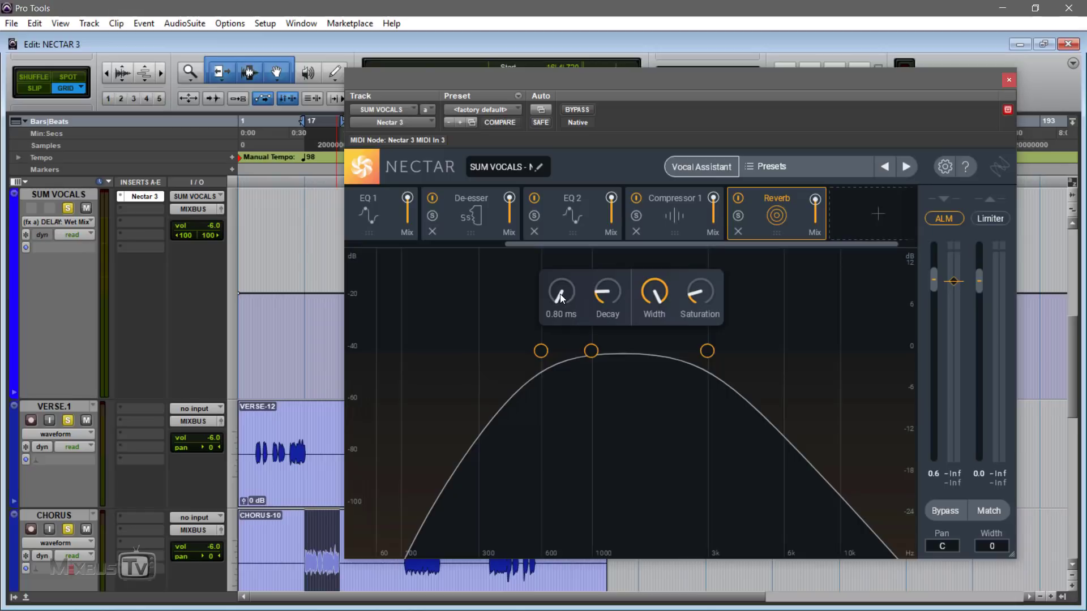
Set the reverb's Pre-Delay to 1.60 ms and its Saturation to about 8 % during playback
left_click_drag(560, 290, 560, 291)
key("space")
left_click(563, 314)
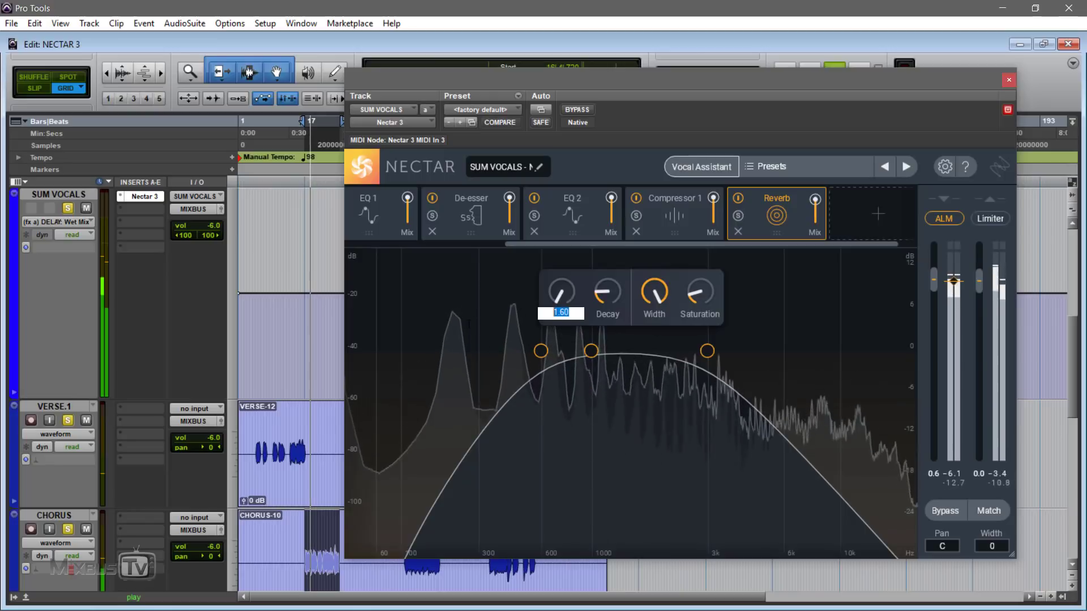
left_click(496, 339)
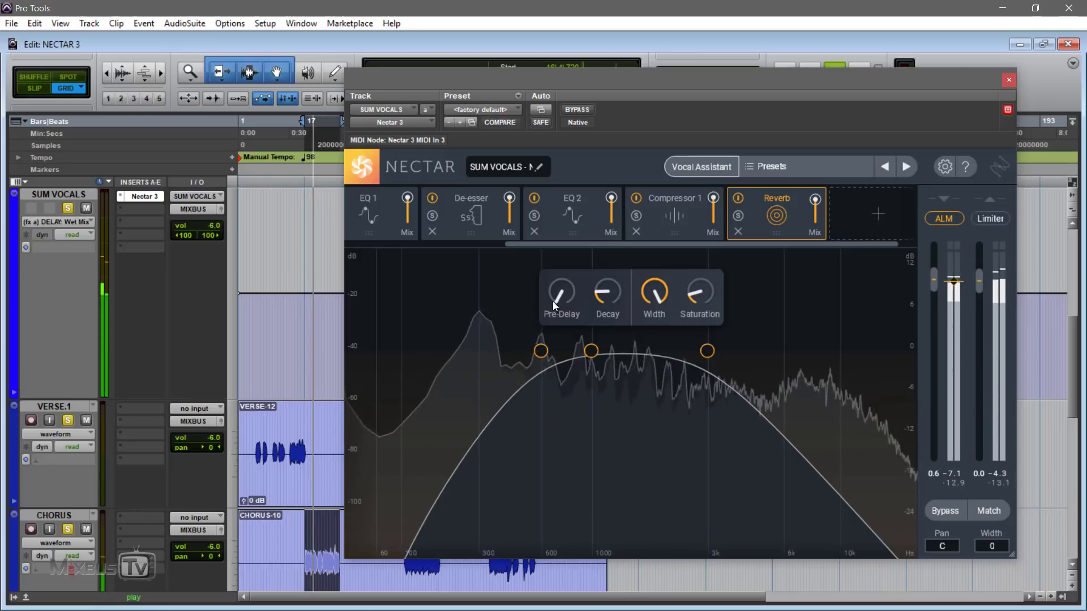
mouse_move(708, 295)
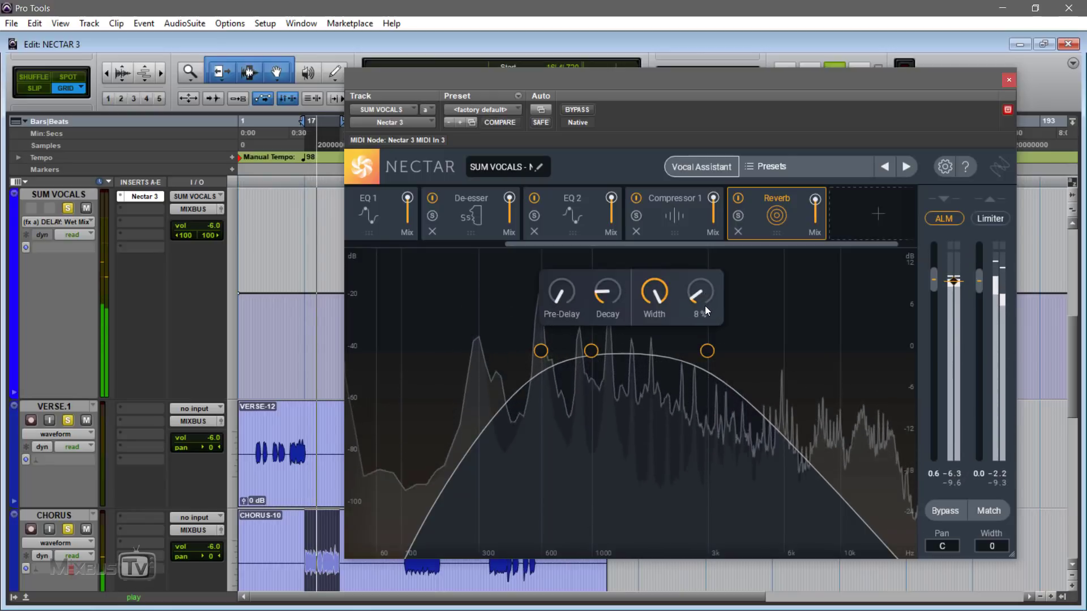
Reshape the reverb's filter curve with a reduced low-mid node and the high node at 5.0 kHz, and lower the reverb mix
left_click_drag(717, 348, 755, 344)
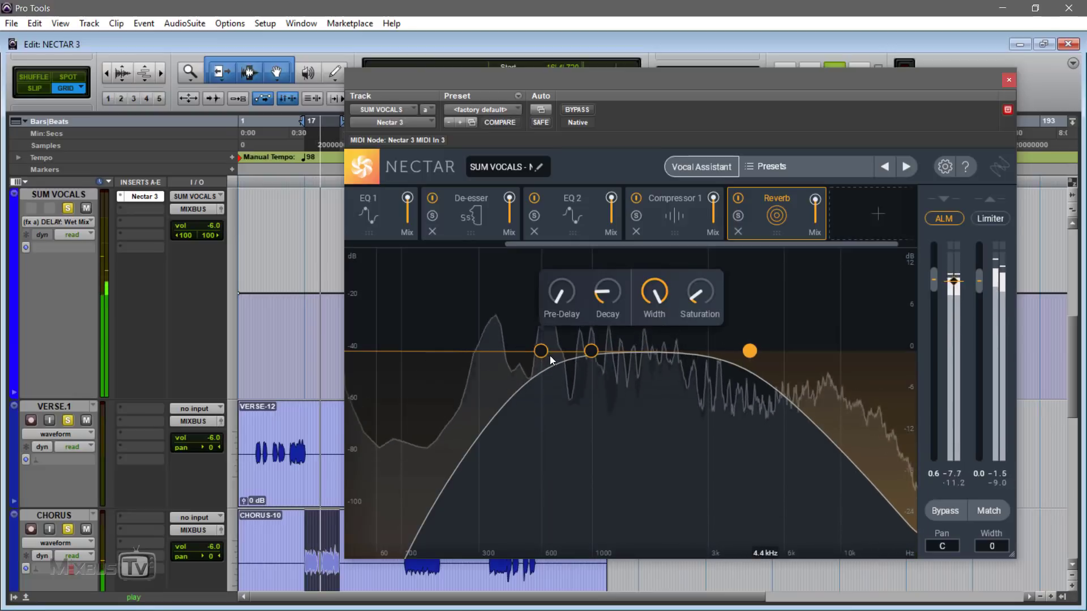
left_click_drag(542, 351, 548, 391)
mouse_move(750, 350)
left_mouse_down()
mouse_move(777, 340)
mouse_move(759, 342)
left_mouse_up()
mouse_move(821, 209)
left_mouse_down()
mouse_move(818, 227)
mouse_move(818, 217)
left_mouse_up()
key("space")
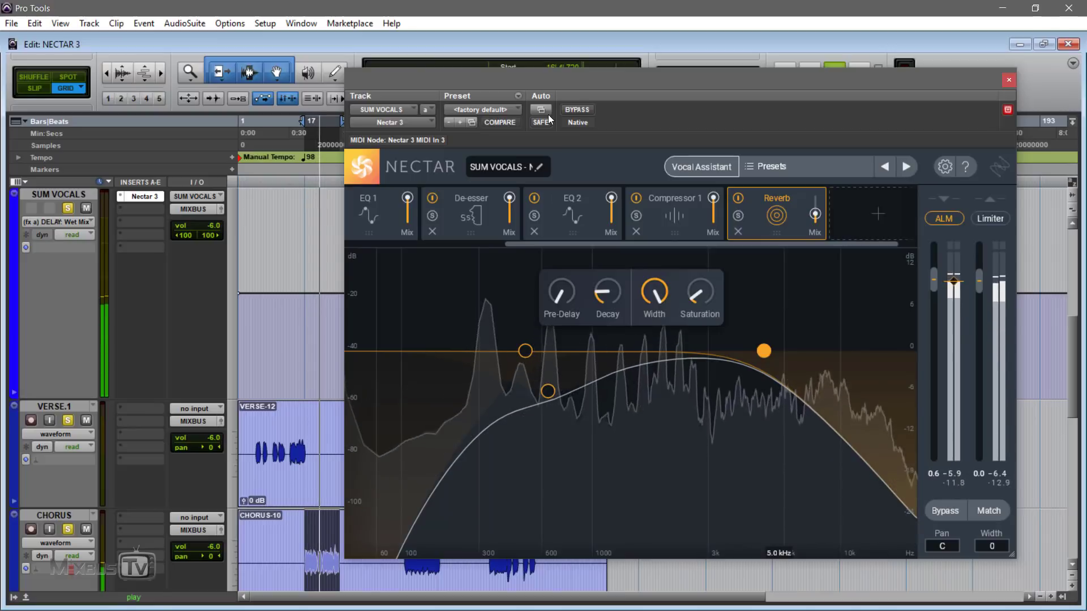
Compare the vocals with Nectar 3 bypassed and active, and raise the reverb's high-frequency node to 8.3 kHz
left_click(572, 113)
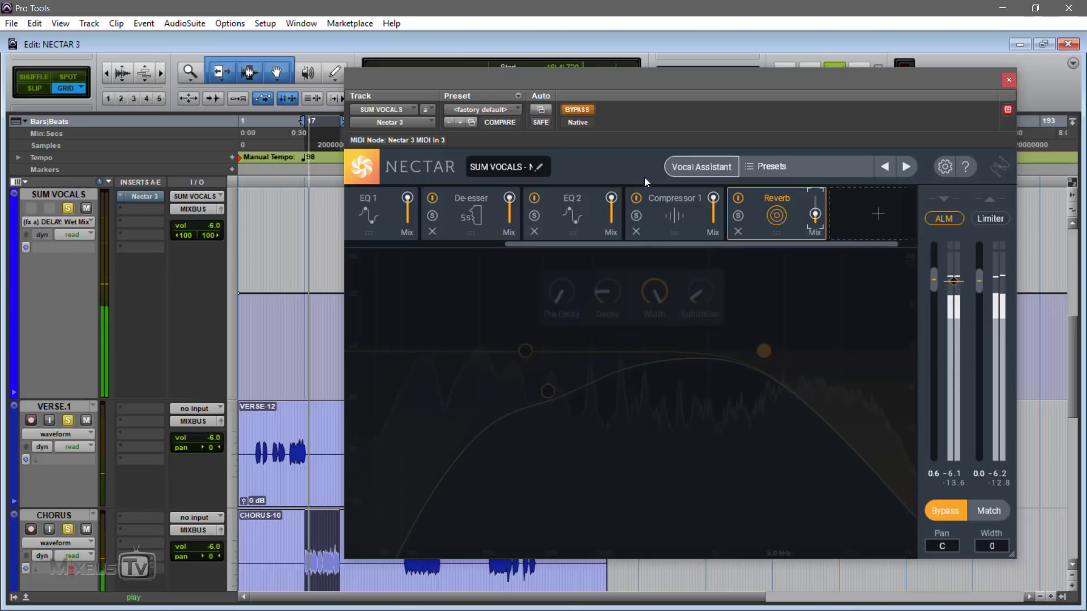
left_click(577, 108)
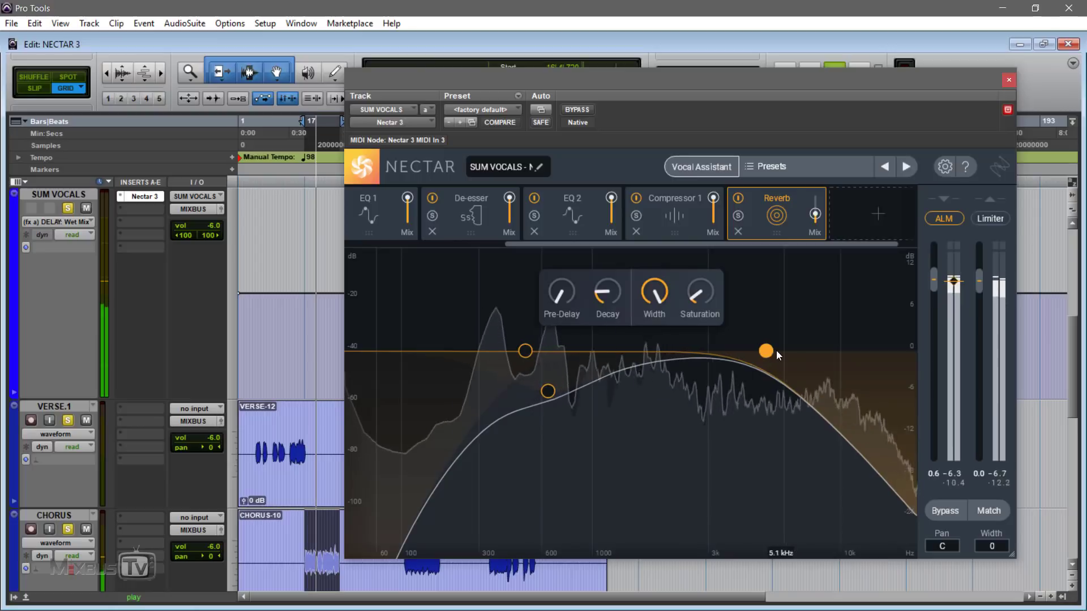
left_click_drag(769, 351, 824, 338)
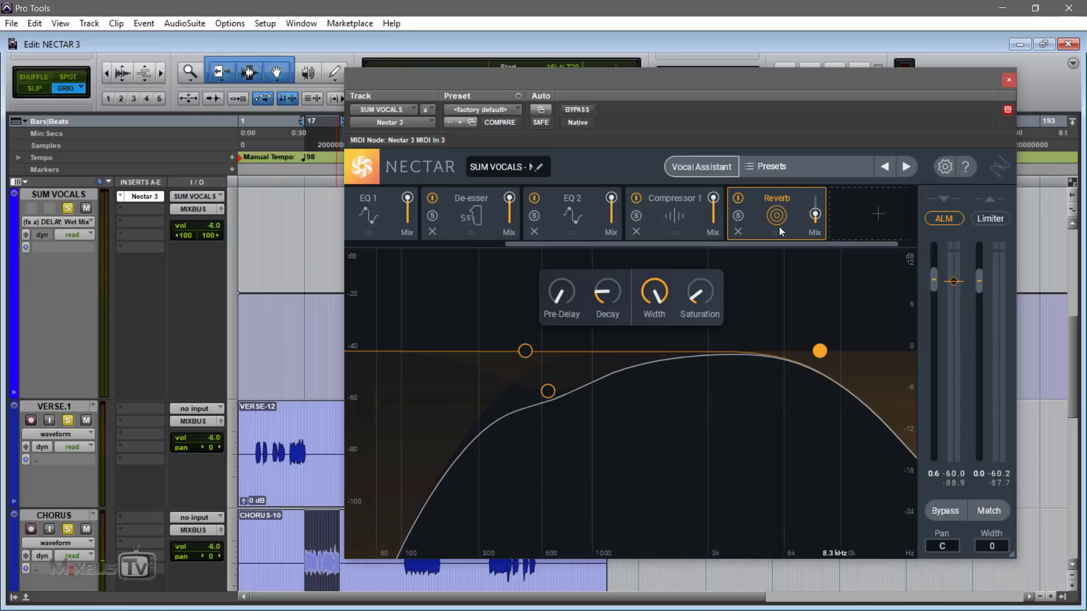
Add a Saturation module ahead of the Reverb in the chain and view its saturation types, keeping Tape
left_click(879, 216)
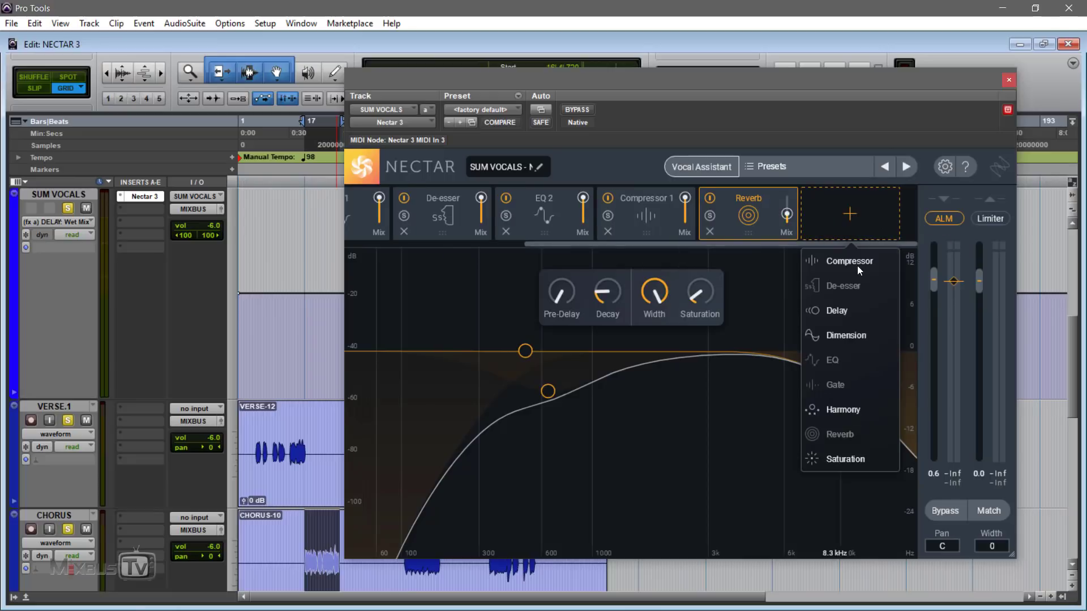
left_click(860, 459)
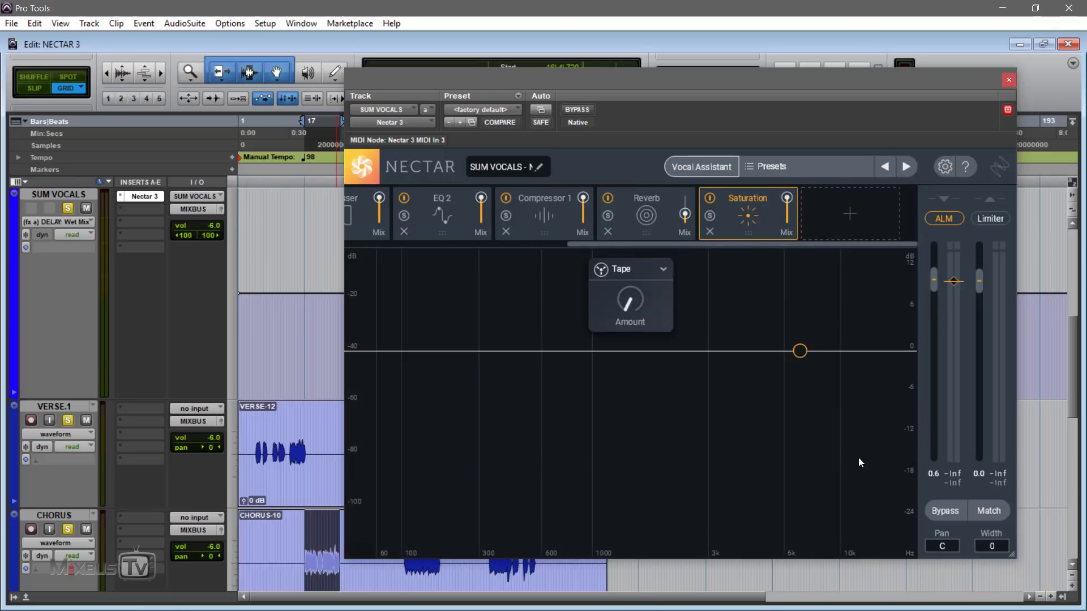
left_click_drag(766, 216, 671, 221)
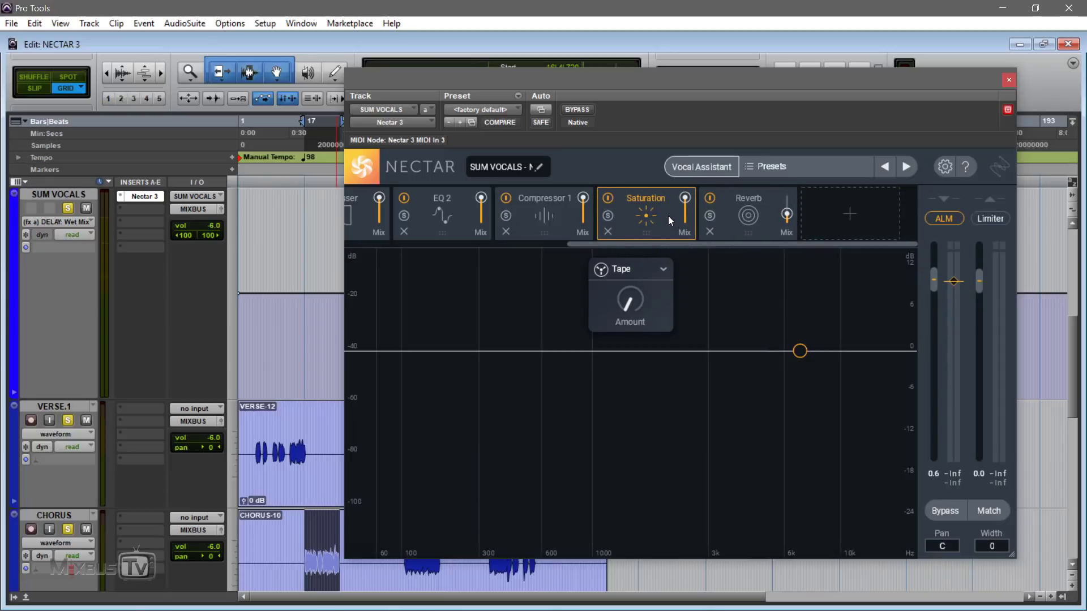
left_click(661, 269)
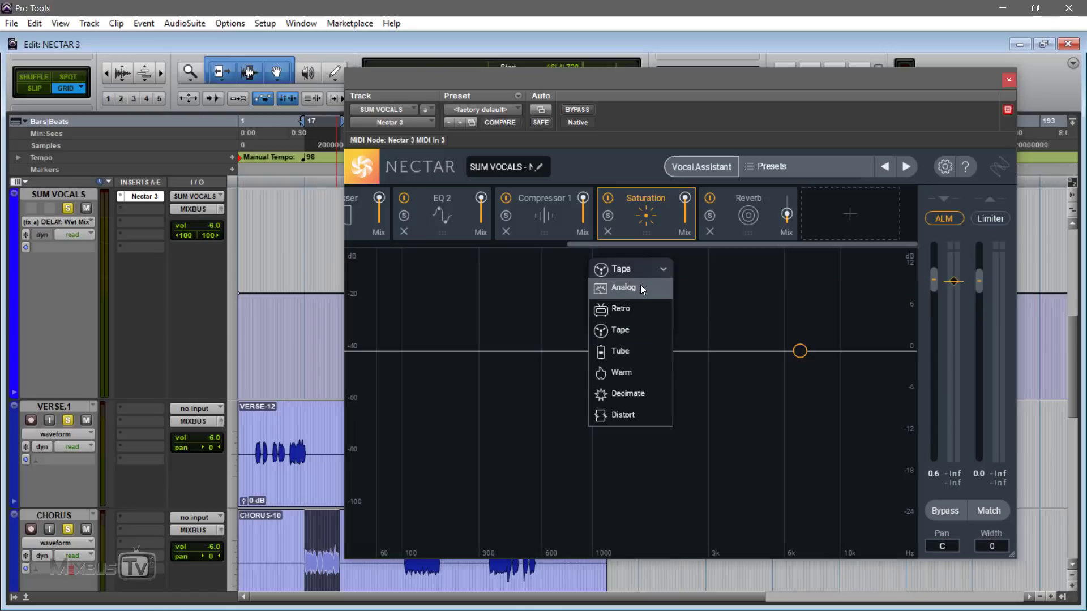
left_click(718, 264)
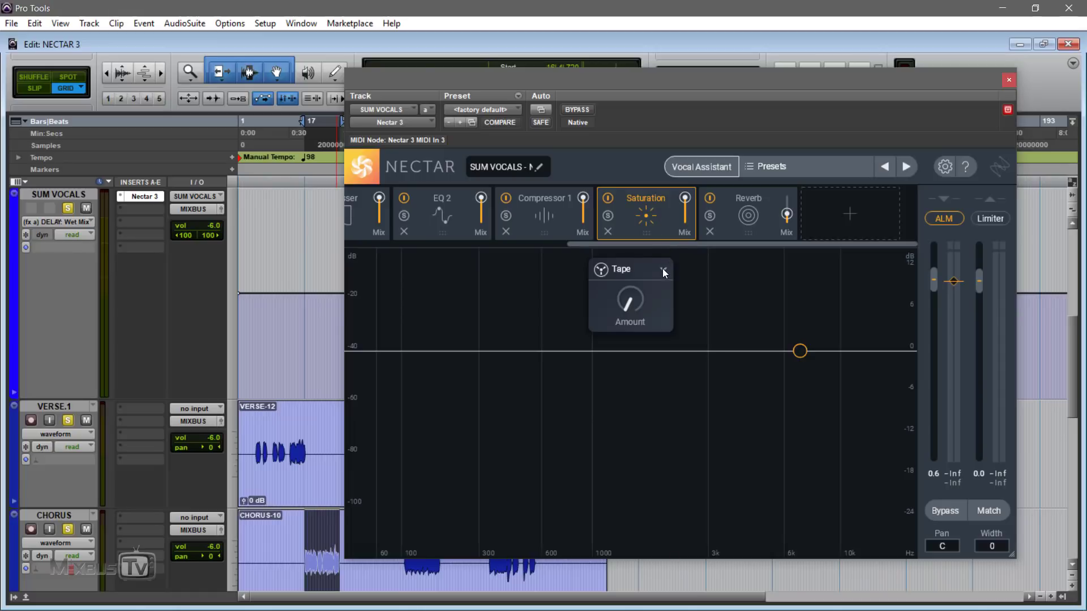
Turn off the Reverb module and raise the Tape saturation Amount to 100 % during playback
left_click(728, 196)
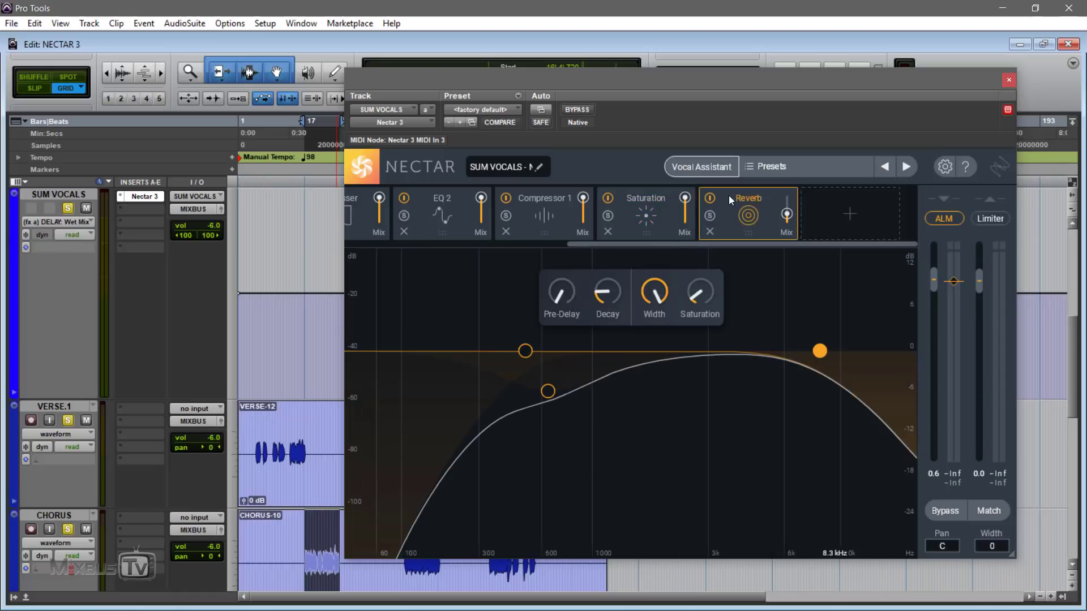
left_click(671, 212)
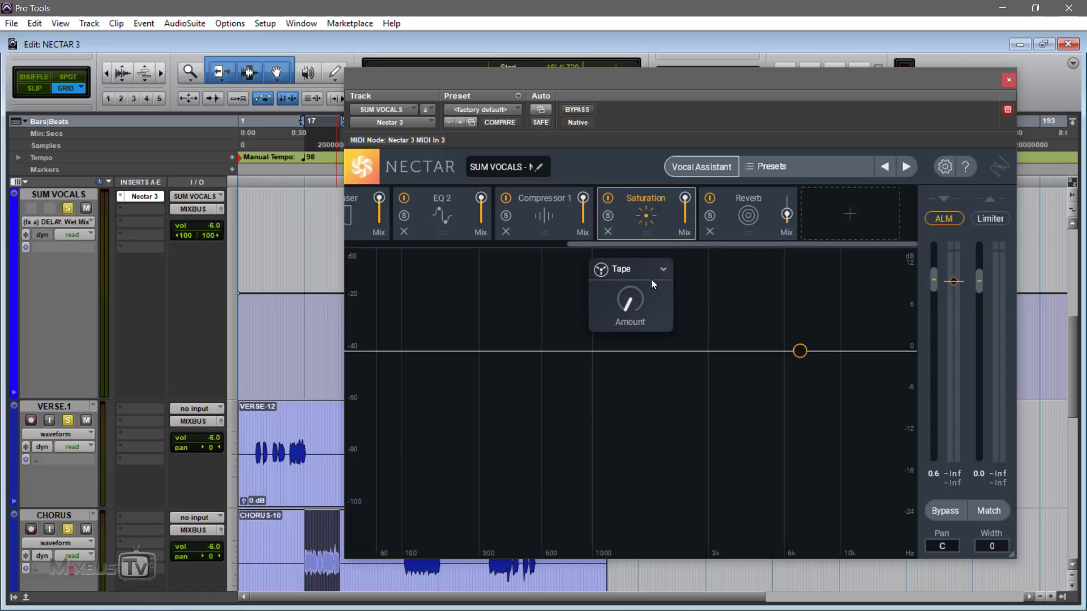
left_click(709, 200)
key("space")
left_click_drag(633, 301, 621, 83)
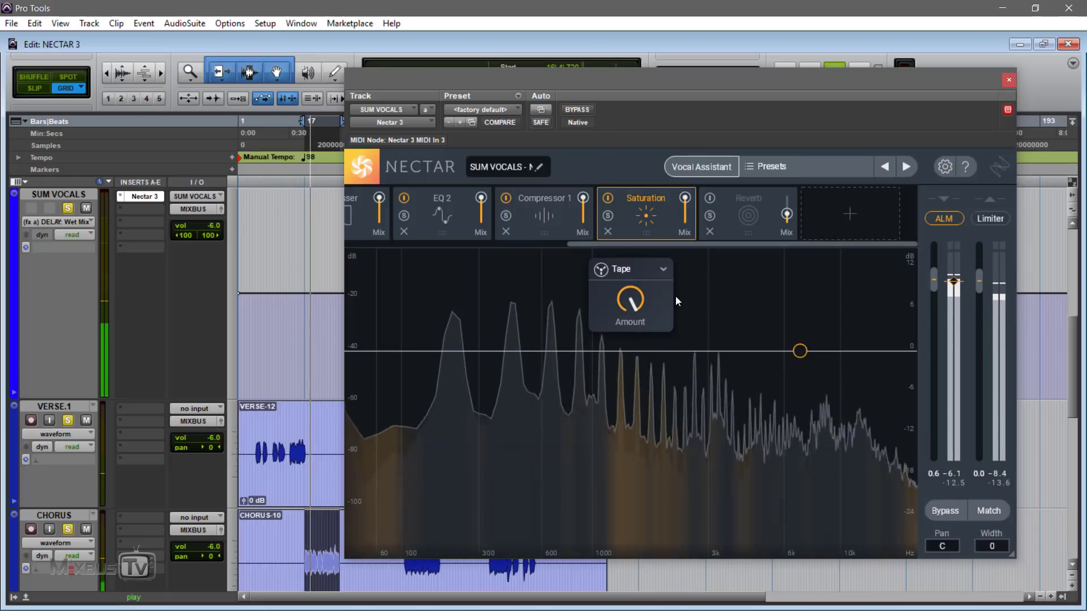
Compare the Retro saturation type with Tape on the vocals, finishing on Tape
left_click(663, 270)
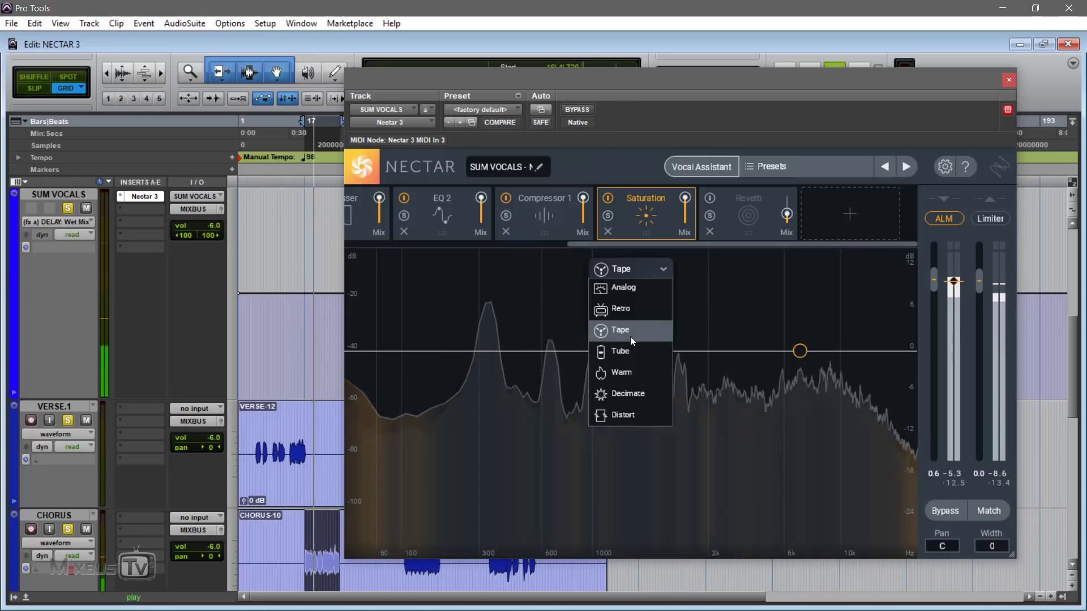
left_click(629, 310)
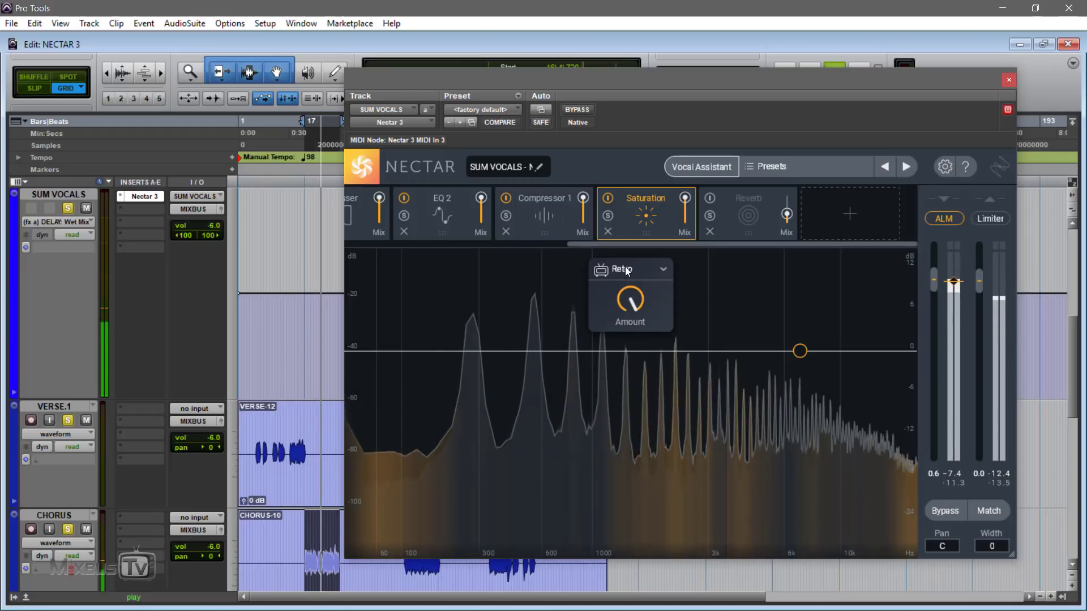
key("space")
left_click(627, 271)
left_click(625, 332)
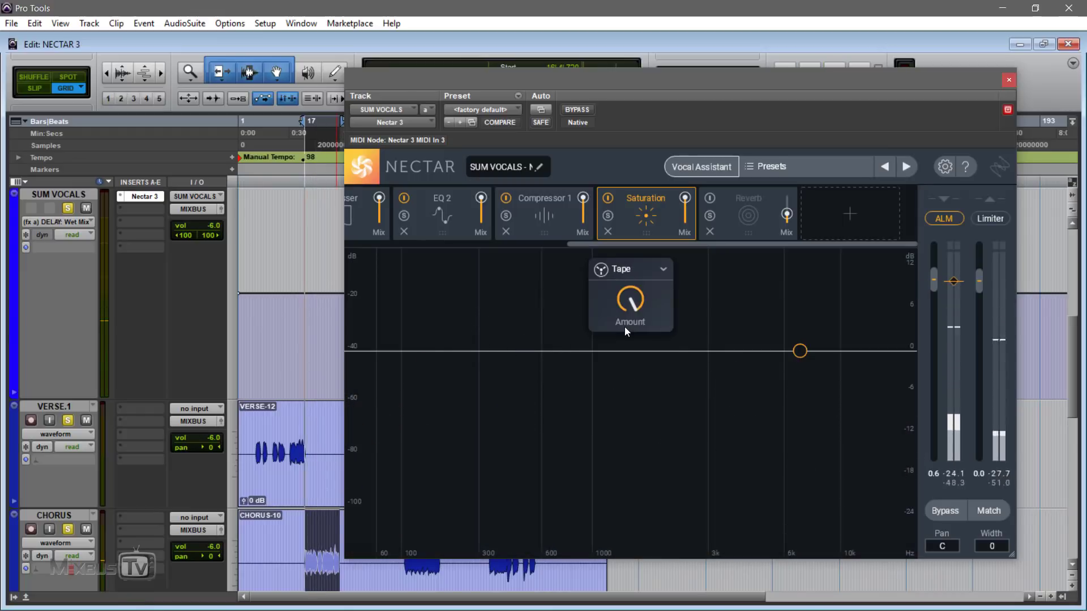
key("space")
Audition the Tube, Warm and Decimate saturation types during playback, ending on Decimate
left_click(626, 270)
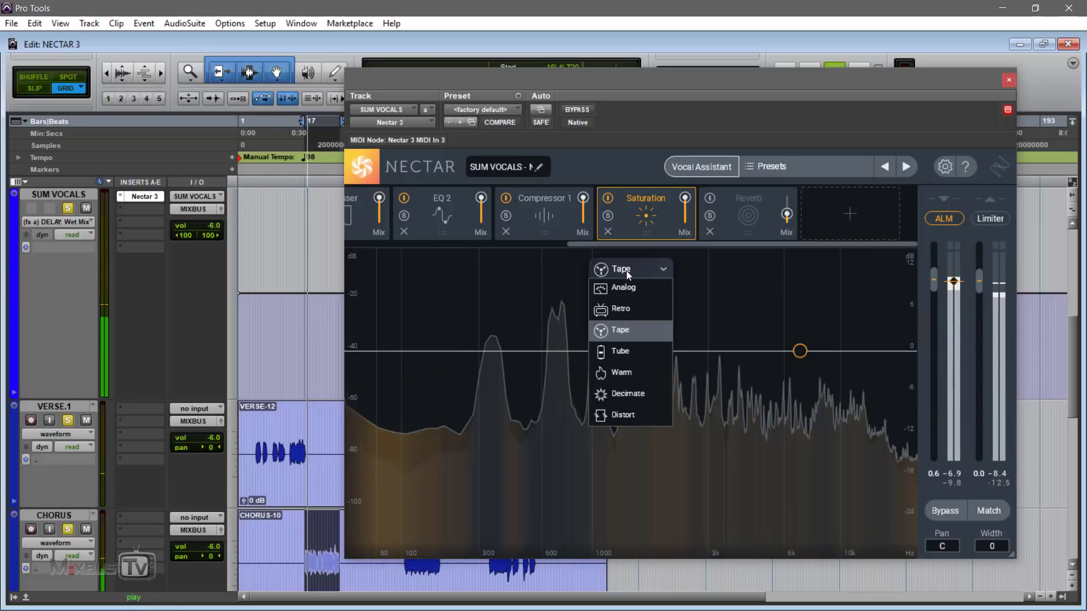
left_click(629, 359)
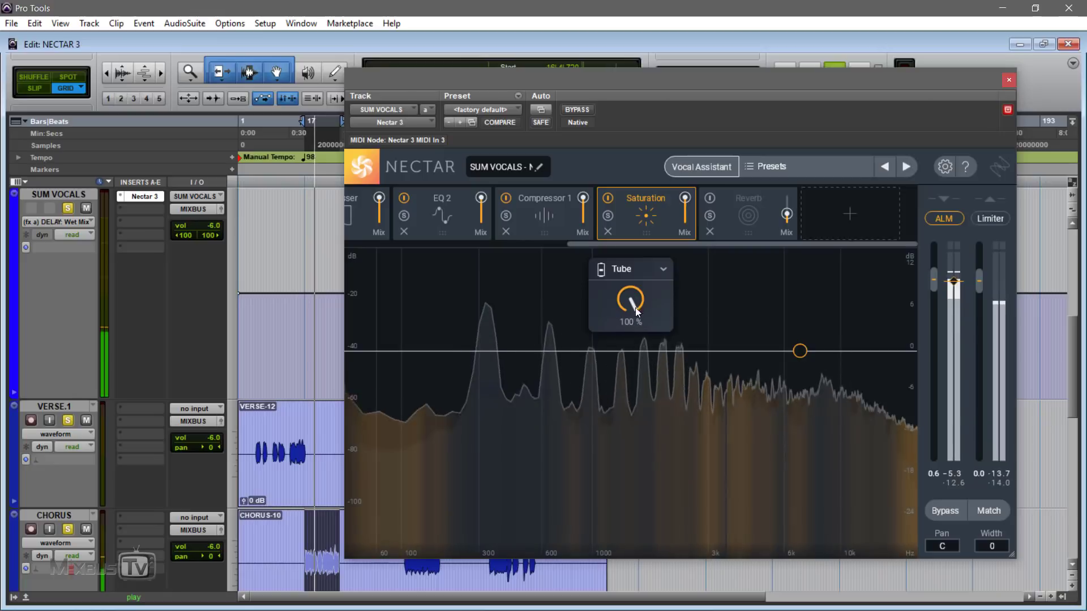
left_click(618, 270)
left_click(628, 375)
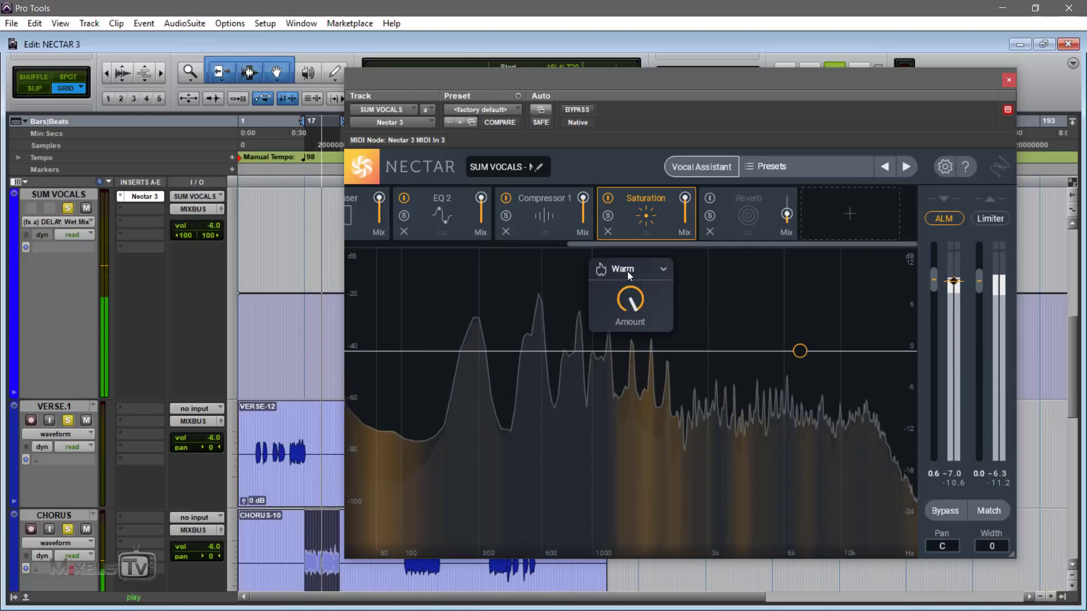
left_click(628, 271)
left_click(634, 397)
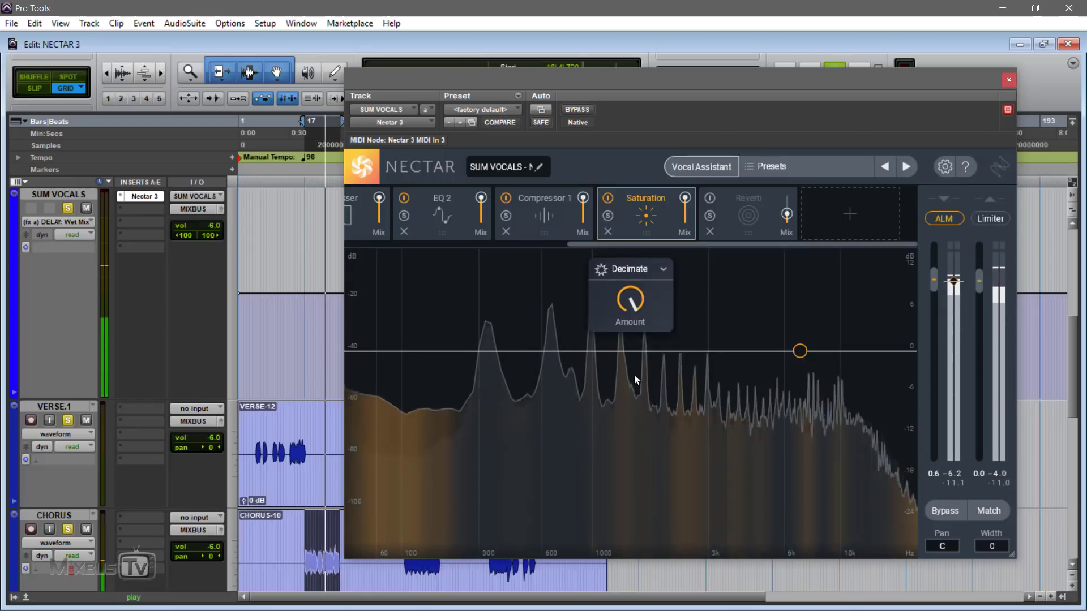
Audition the Distort saturation type during playback, stop the session, and switch the type back to Decimate
left_click(627, 270)
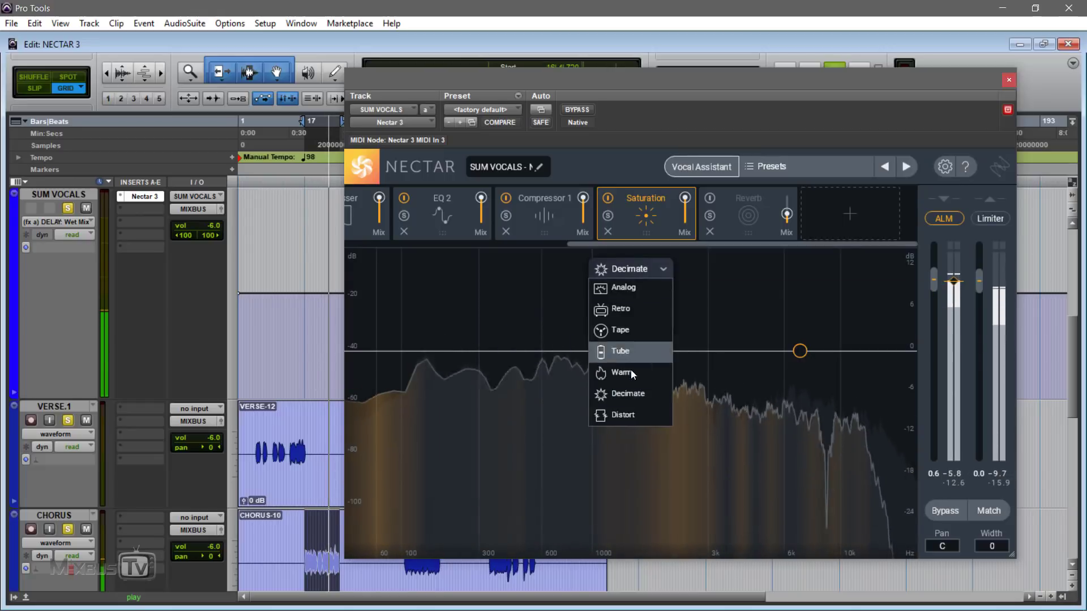
left_click(630, 410)
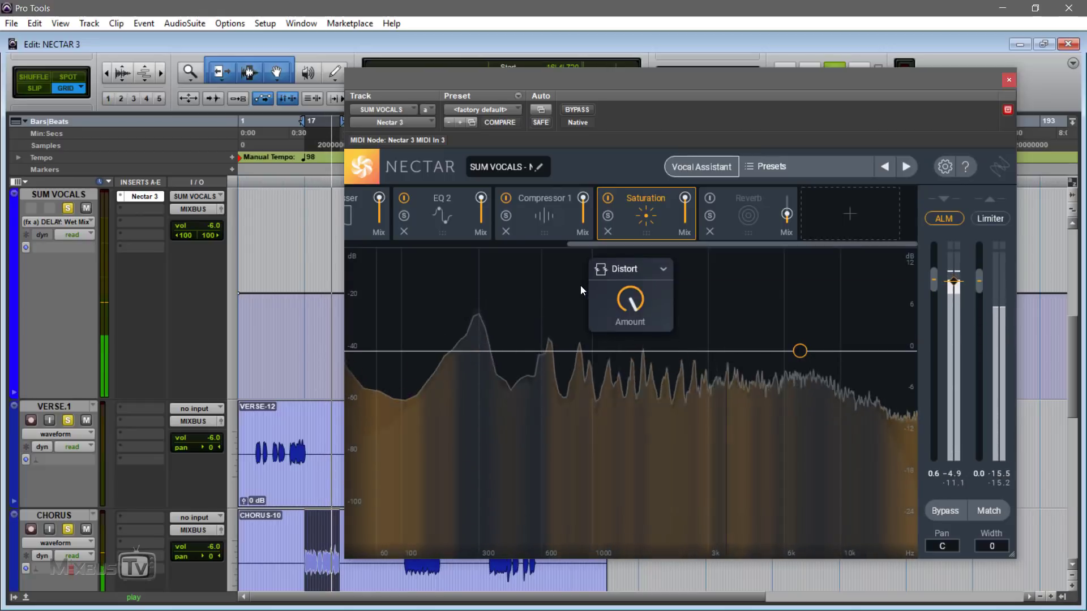
key("space")
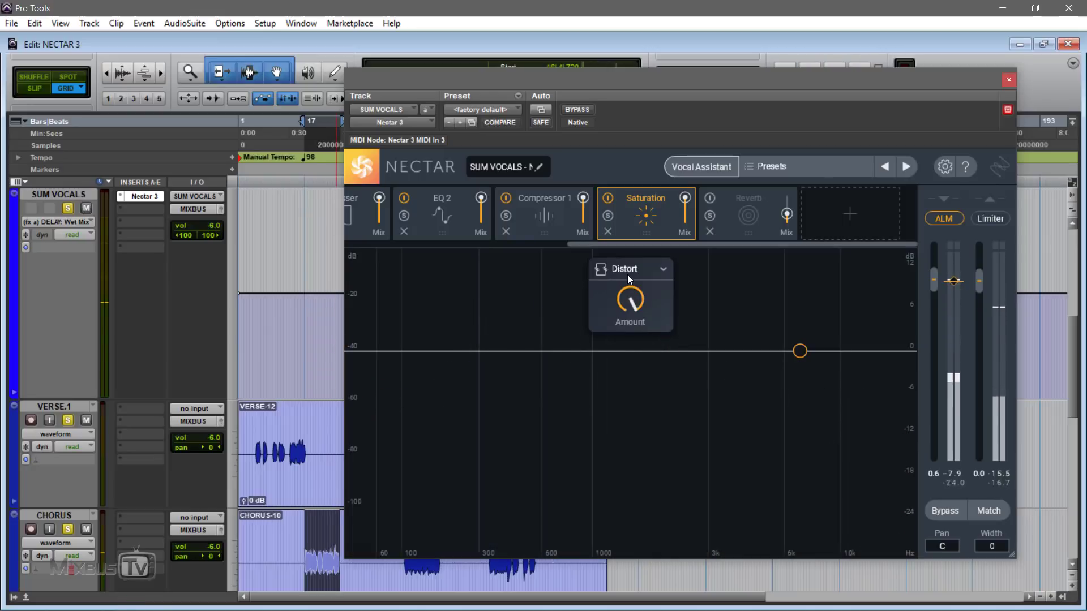
mouse_move(636, 307)
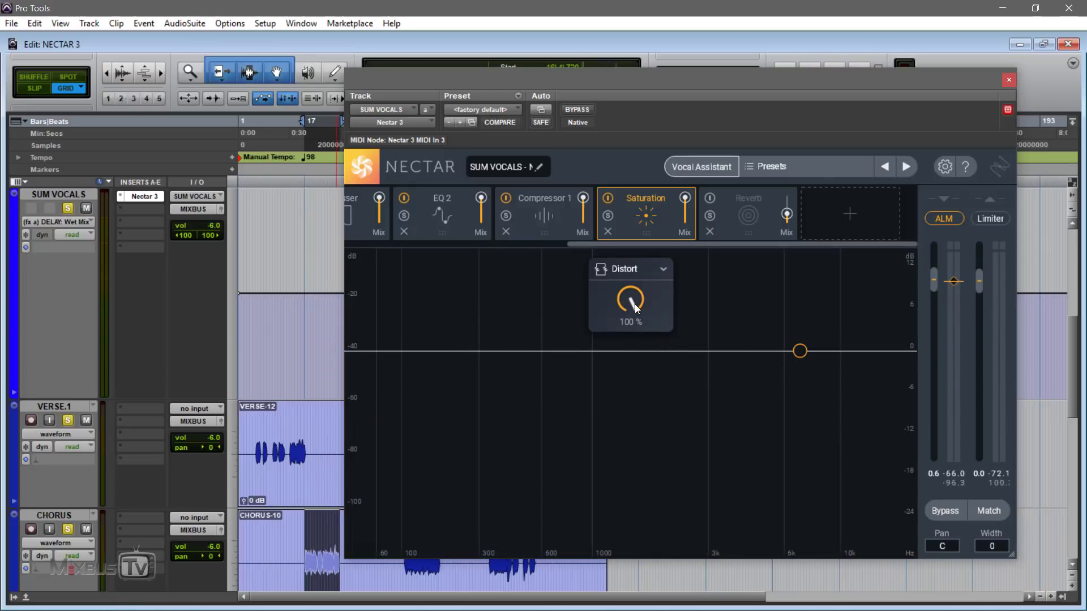
left_click(639, 273)
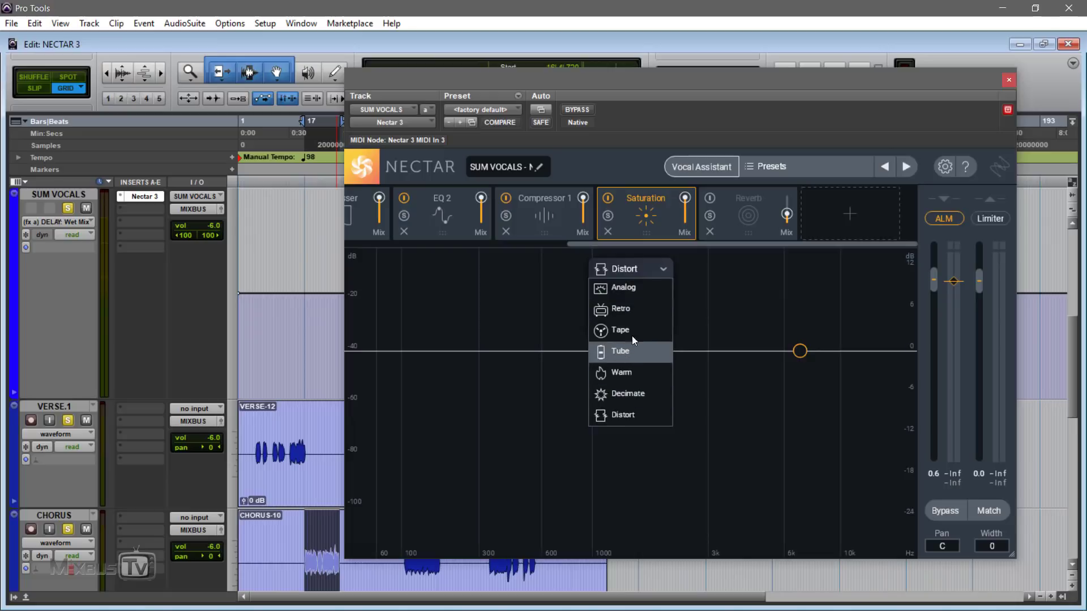
left_click(638, 393)
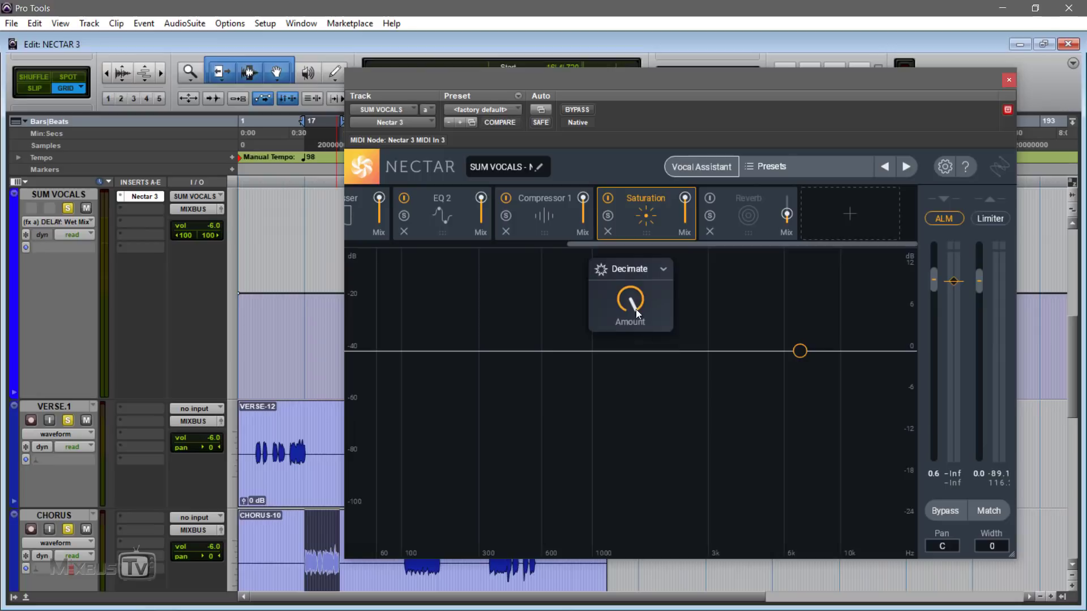
Shift the Saturation module's filter node up to 12.1 kHz and back down to 9.0 kHz at 0 dB
left_click(633, 271)
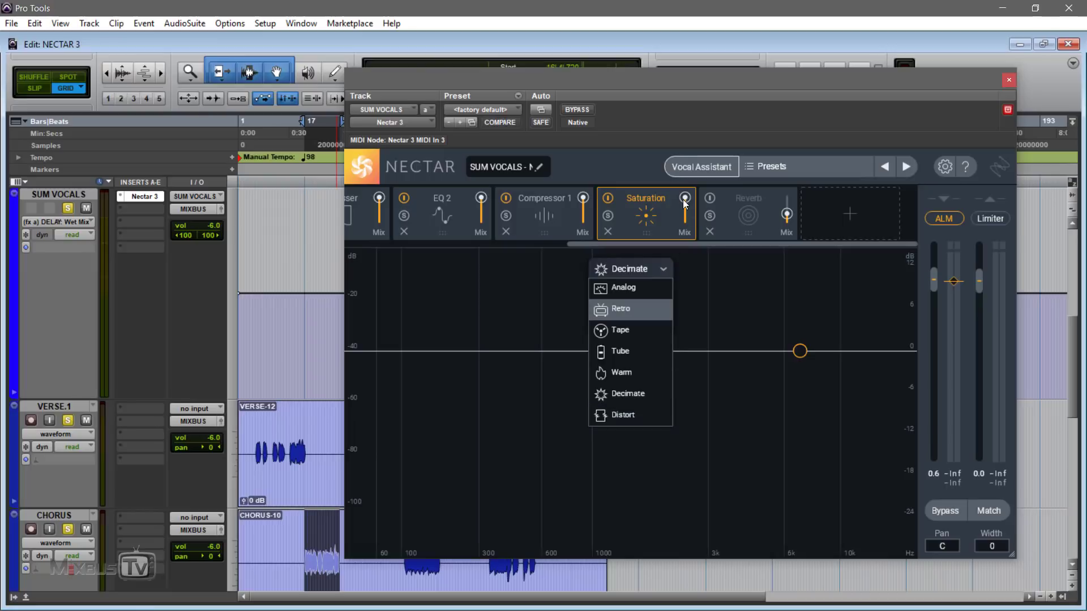
left_click(697, 294)
left_click_drag(637, 306, 635, 277)
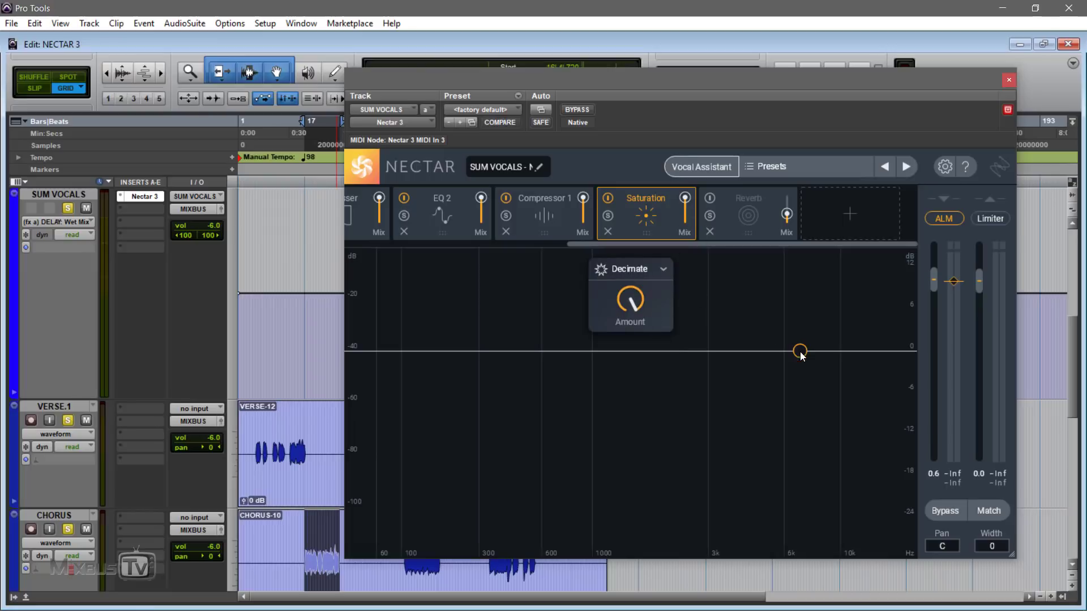
left_click_drag(799, 351, 861, 351)
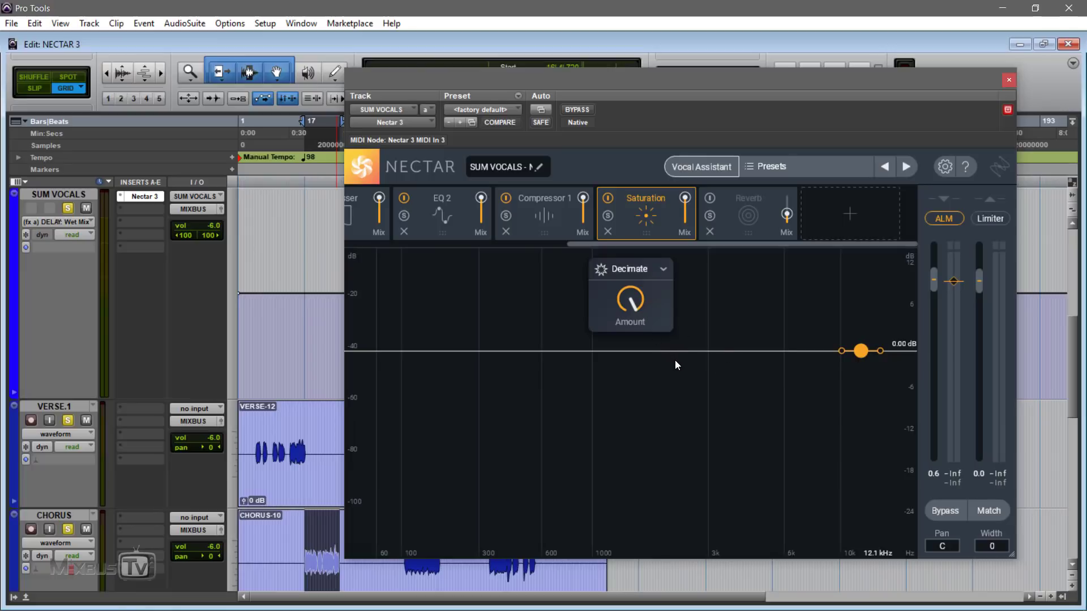
left_click_drag(857, 351, 829, 351)
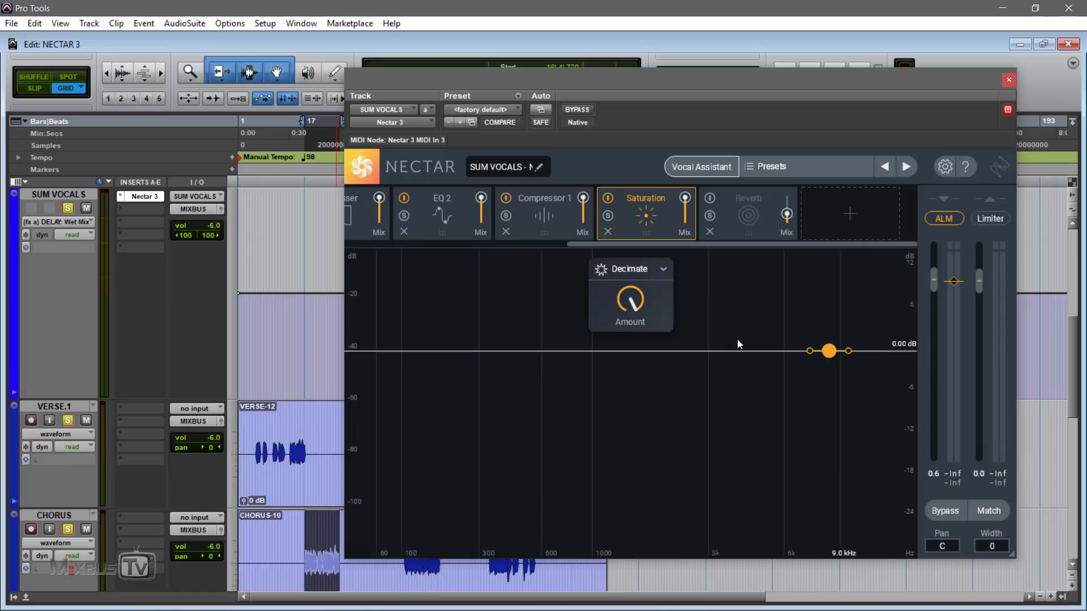
Compare the Distort, Retro, Tape and Tube saturation types on the vocals during playback
left_click(630, 269)
left_click(630, 415)
key("space")
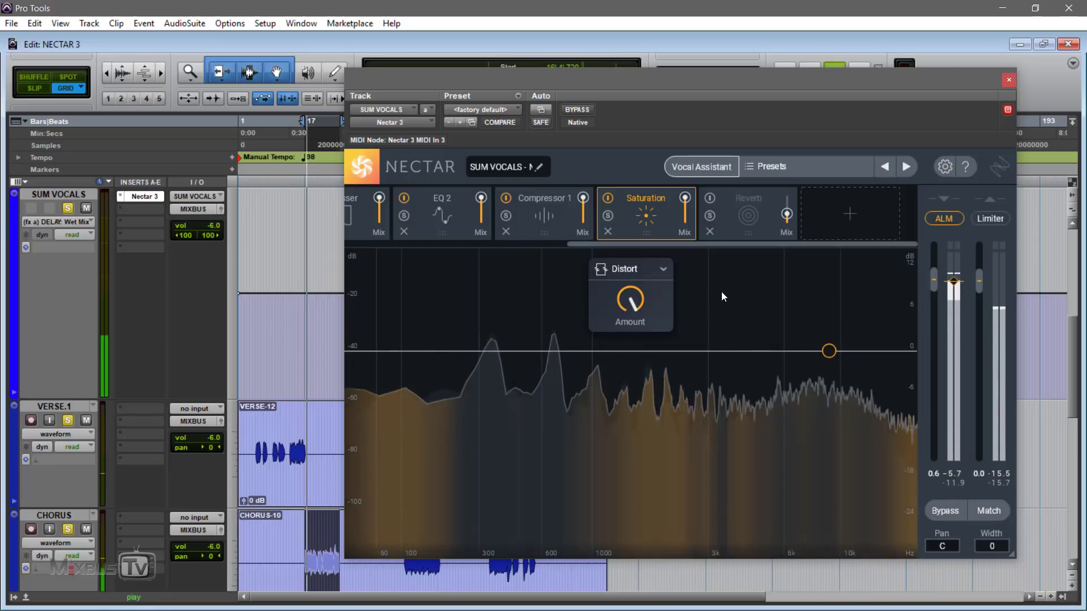
left_click(639, 272)
left_click(633, 307)
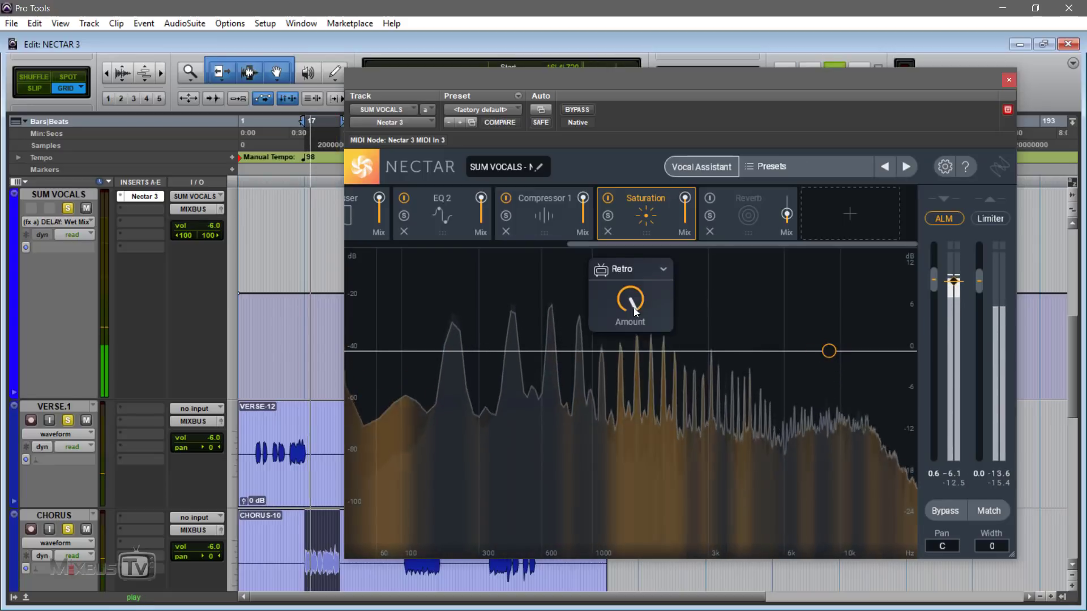
left_click(633, 270)
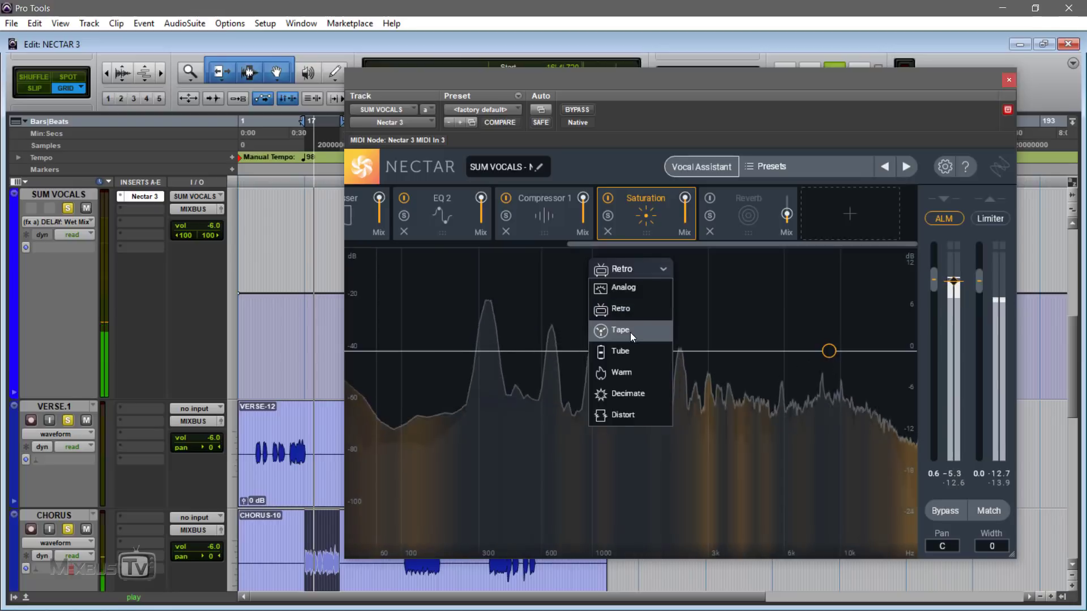
left_click(630, 331)
left_click(632, 265)
left_click(635, 352)
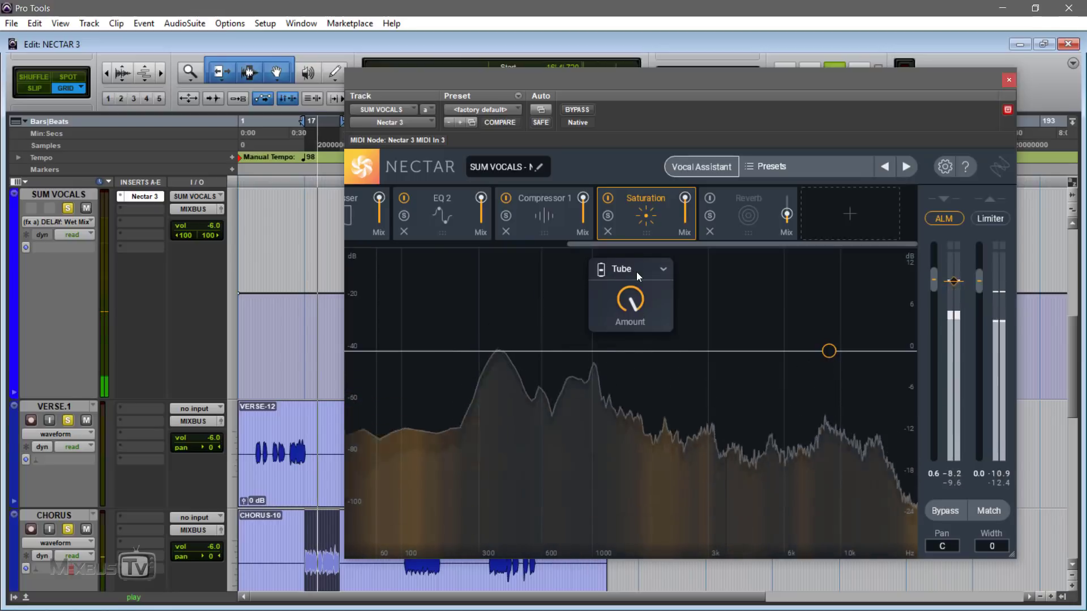
Audition Analog against Retro saturation on the playing vocals, ending on Analog
left_click(636, 268)
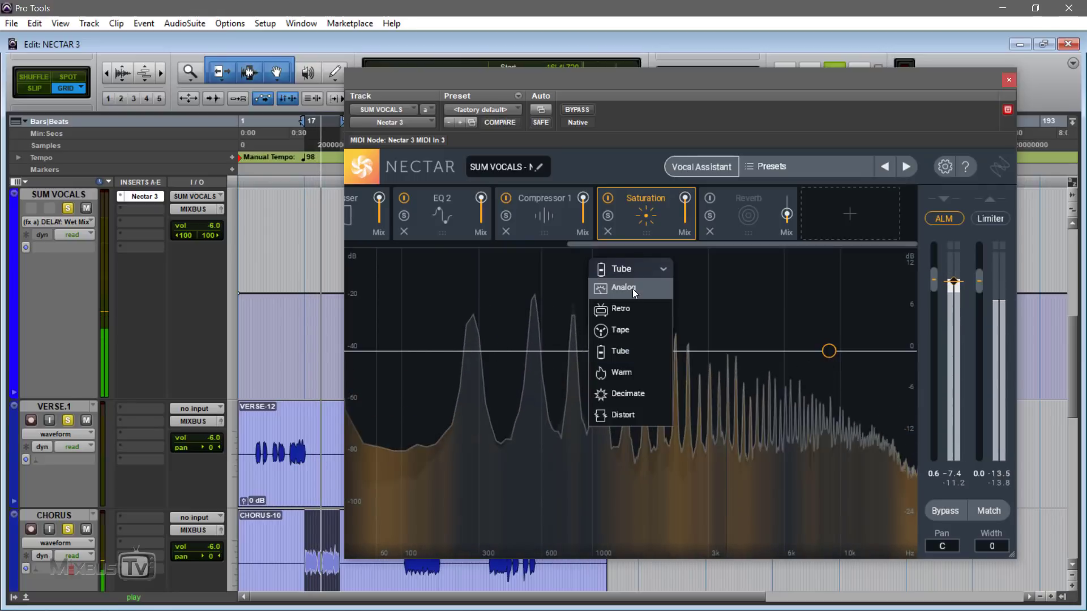
left_click(633, 288)
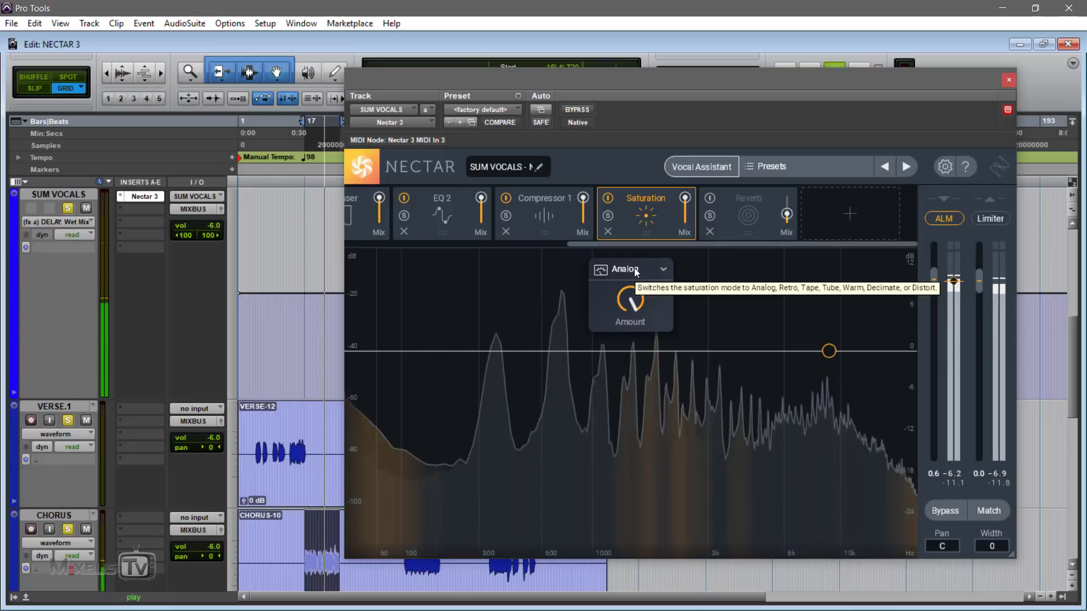
left_click(633, 267)
left_click(633, 306)
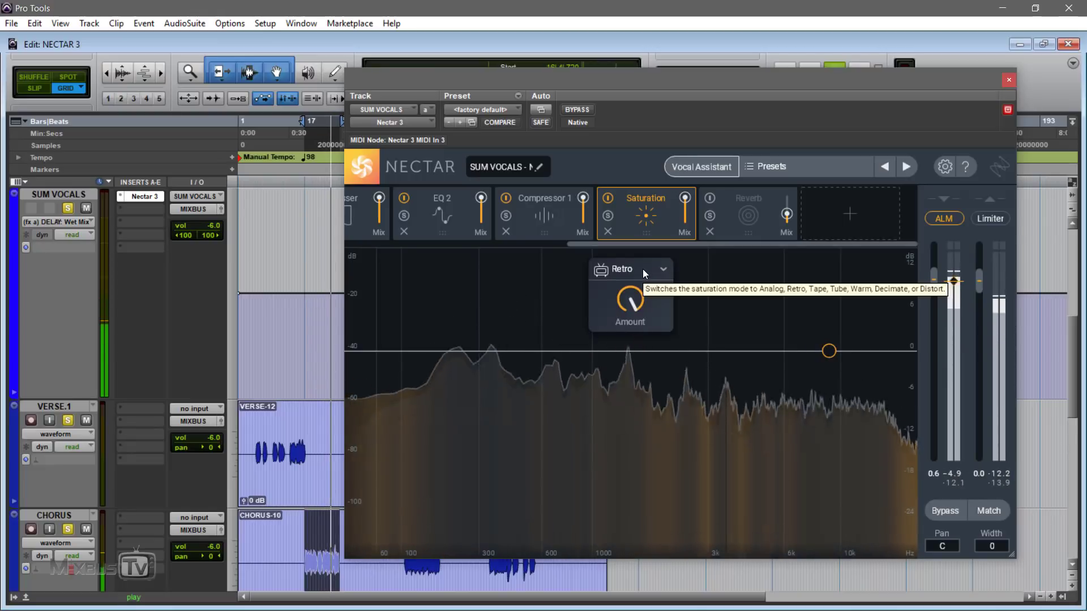
left_click(643, 269)
left_click(640, 287)
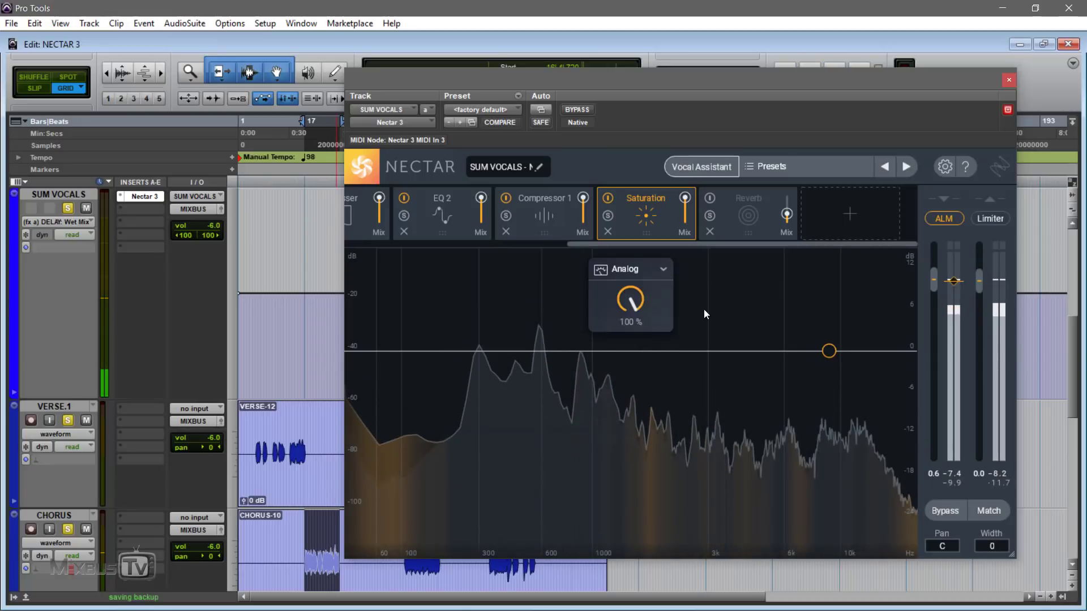
Compare Tube saturation with Distort during playback and settle on Tube
left_click(634, 270)
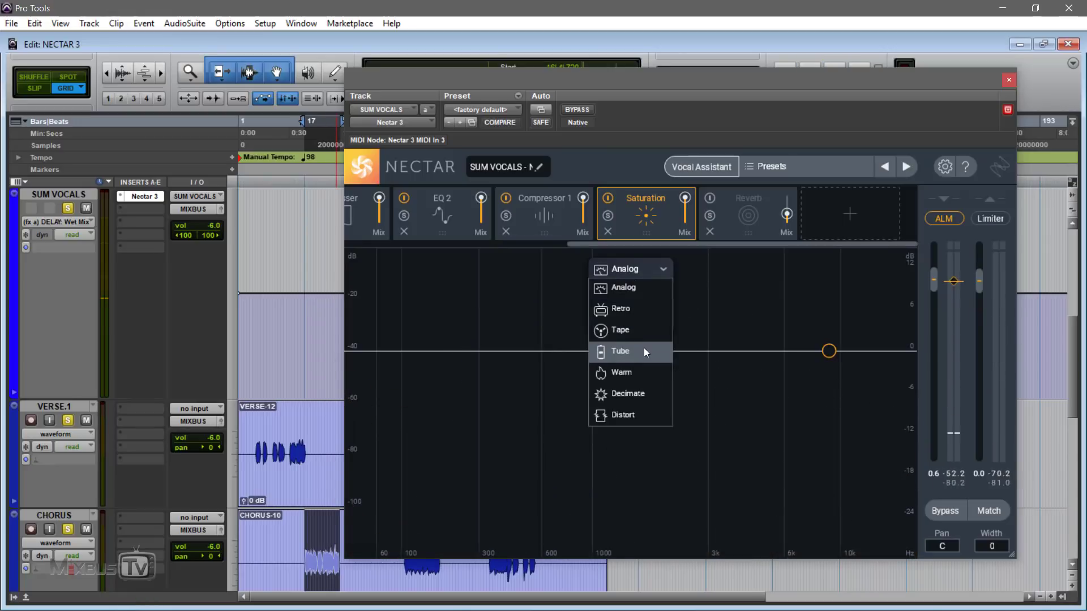
left_click(644, 351)
key("space")
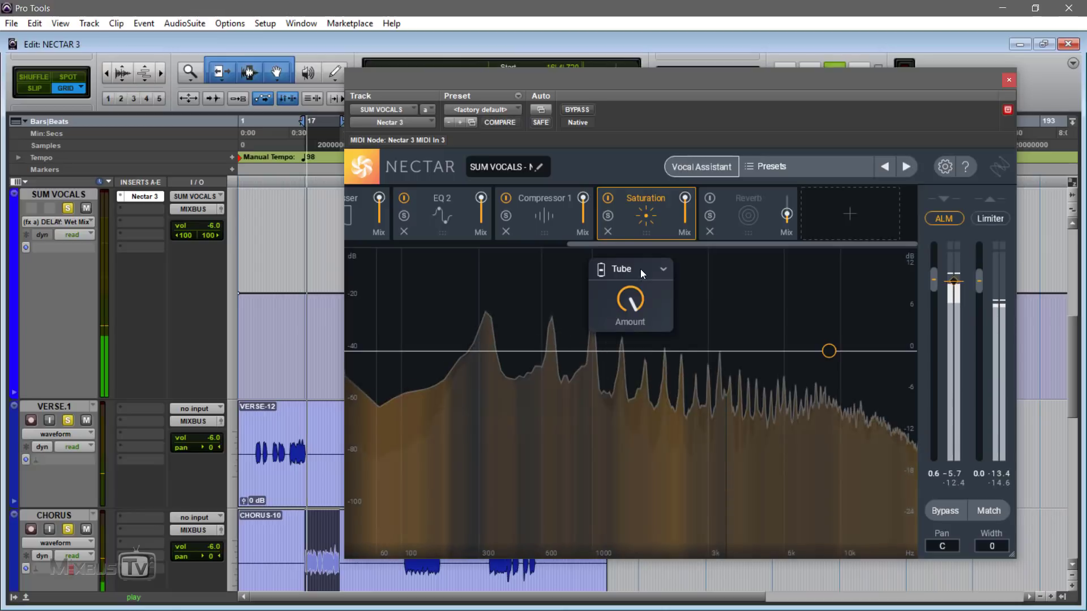
left_click(640, 270)
left_click(637, 408)
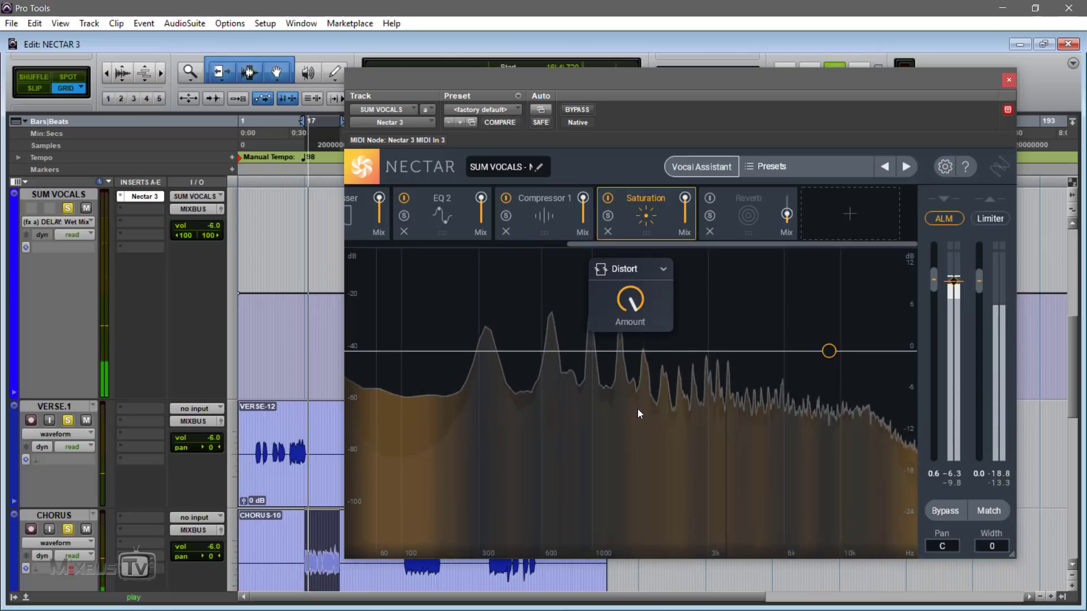
left_click(636, 270)
left_click(640, 351)
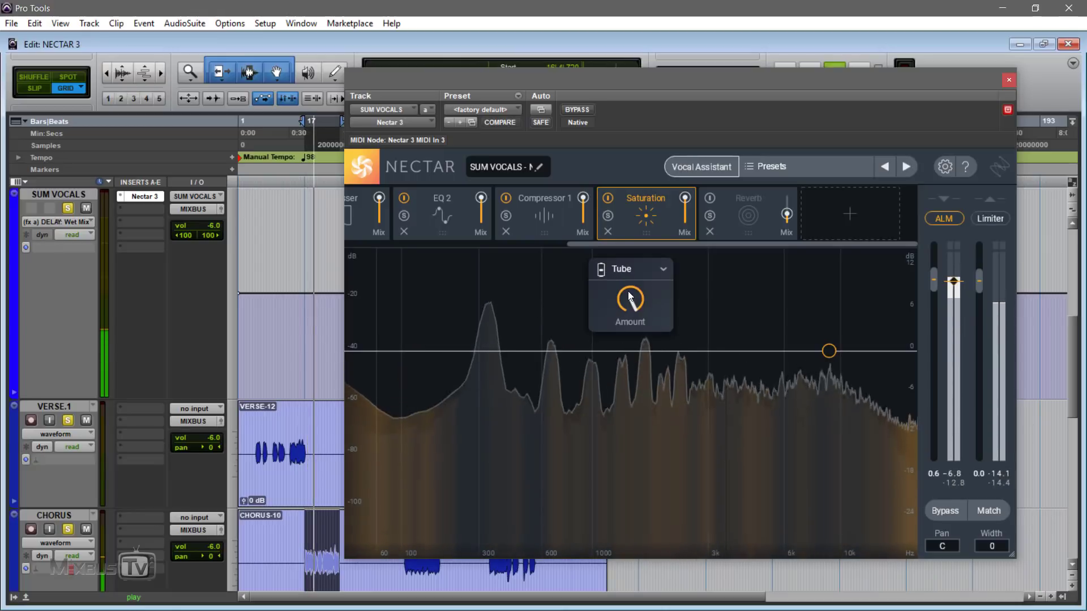
Lower the Tube saturation Amount to 51 % and move the Saturation filter node to 13.9 kHz at 0 dB
left_click_drag(630, 295, 636, 338)
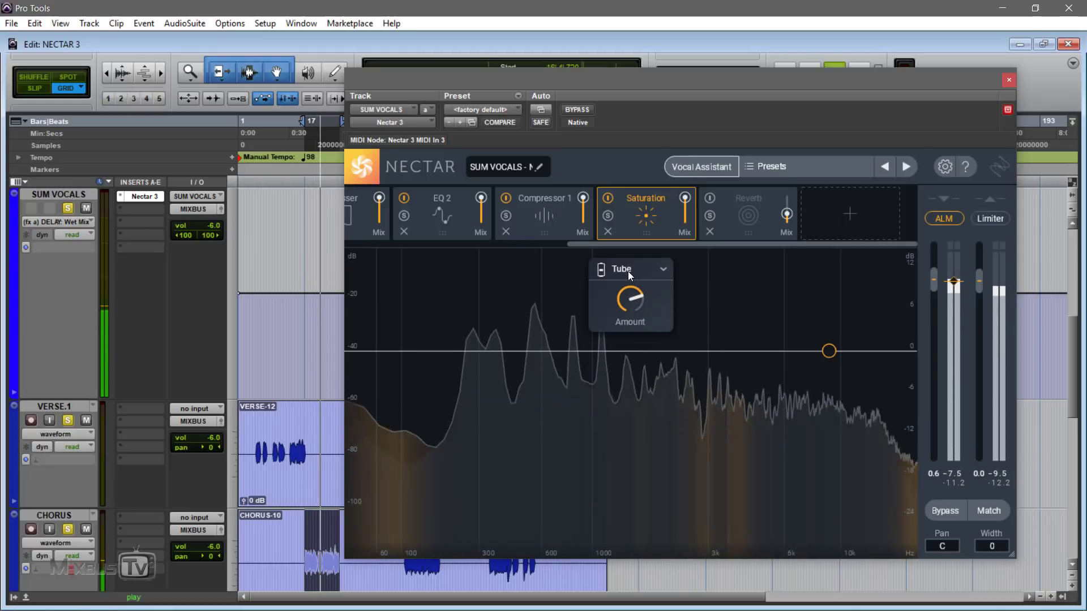
left_click_drag(628, 297, 623, 342)
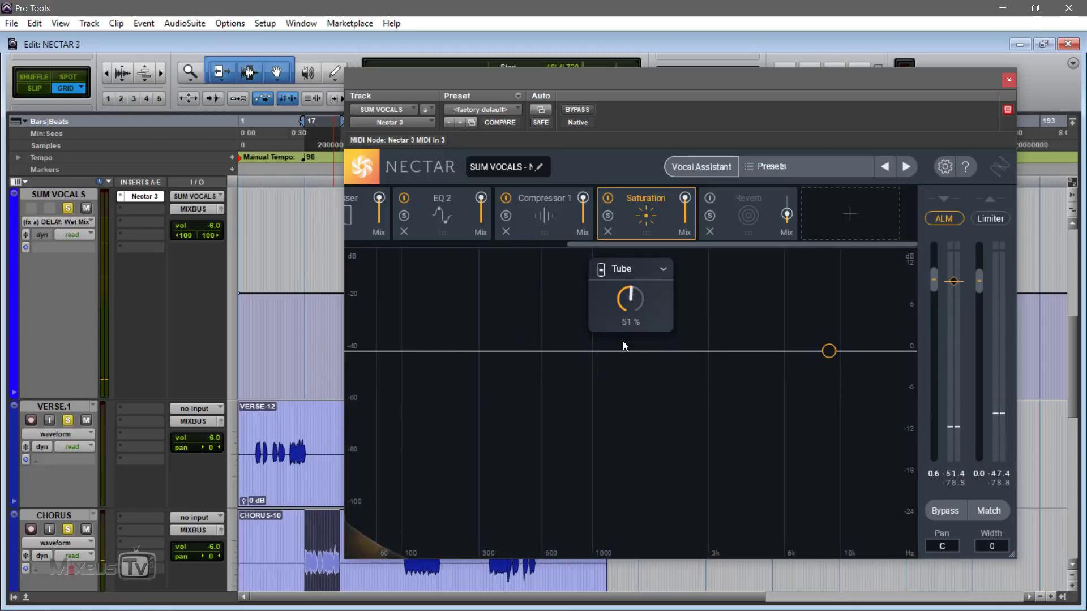
left_click_drag(828, 351, 856, 287)
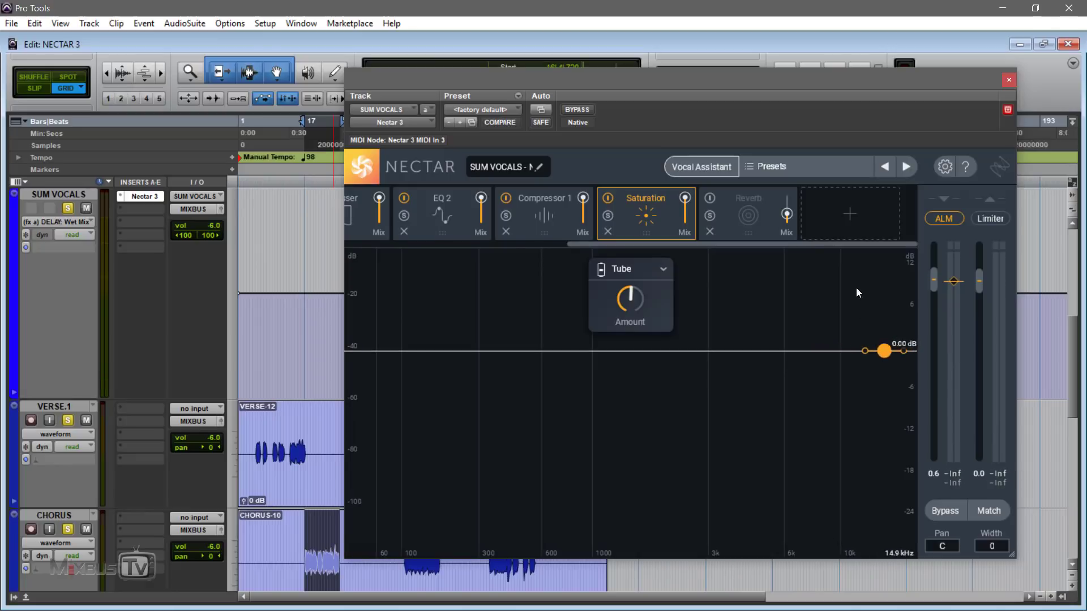
Reduce the Saturation module's Mix to 7 and compare the module bypassed and enabled during playback
mouse_move(688, 203)
left_mouse_down()
mouse_move(689, 256)
mouse_move(685, 224)
left_mouse_up()
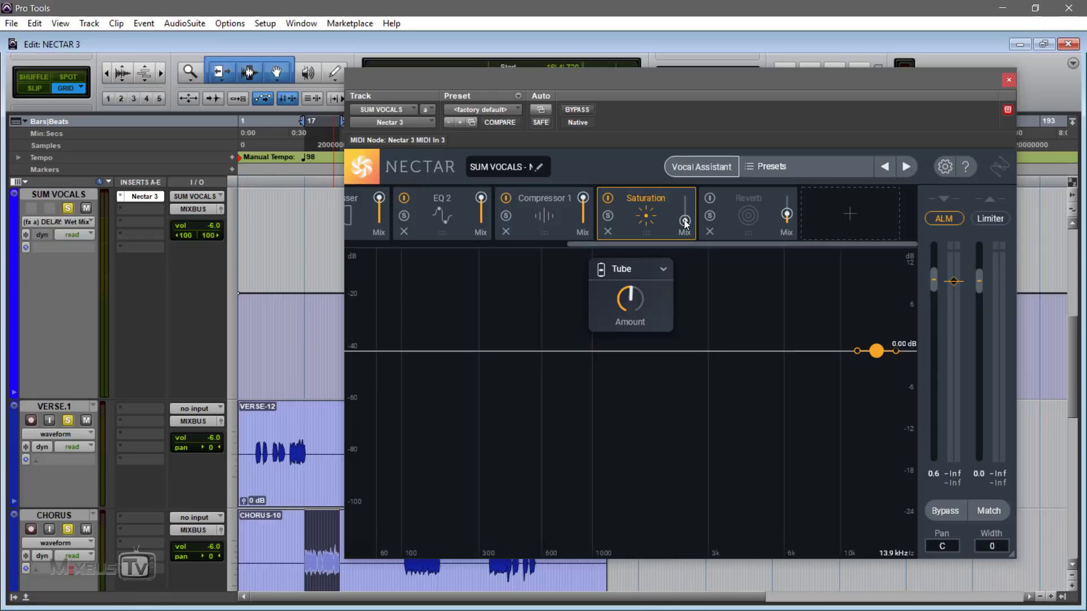
key("space")
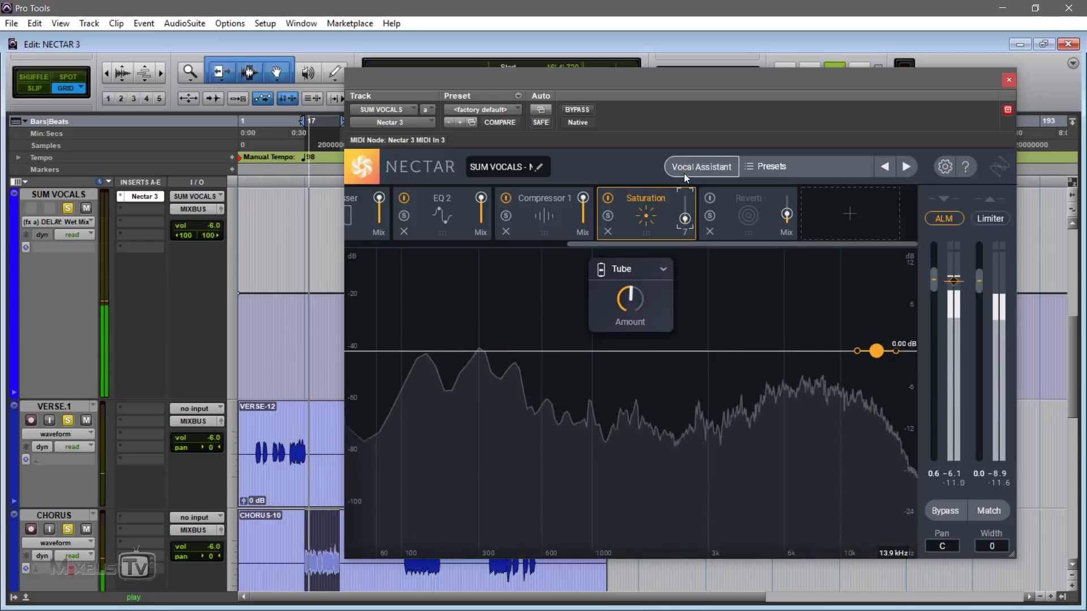
left_click(608, 198)
left_click(608, 199)
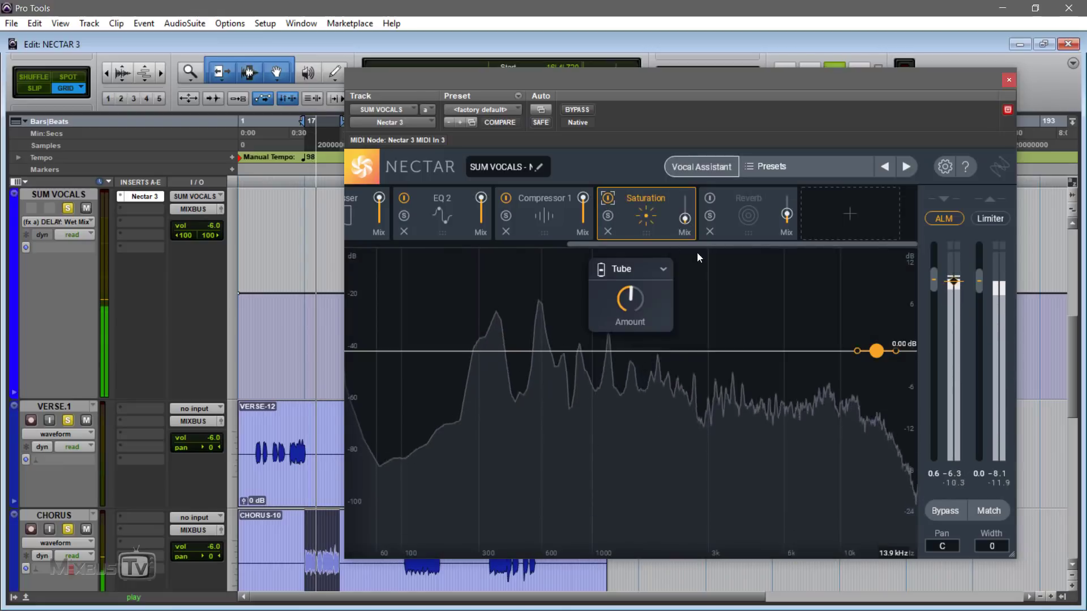
mouse_move(639, 301)
left_mouse_down()
mouse_move(633, 281)
mouse_move(637, 297)
left_mouse_up()
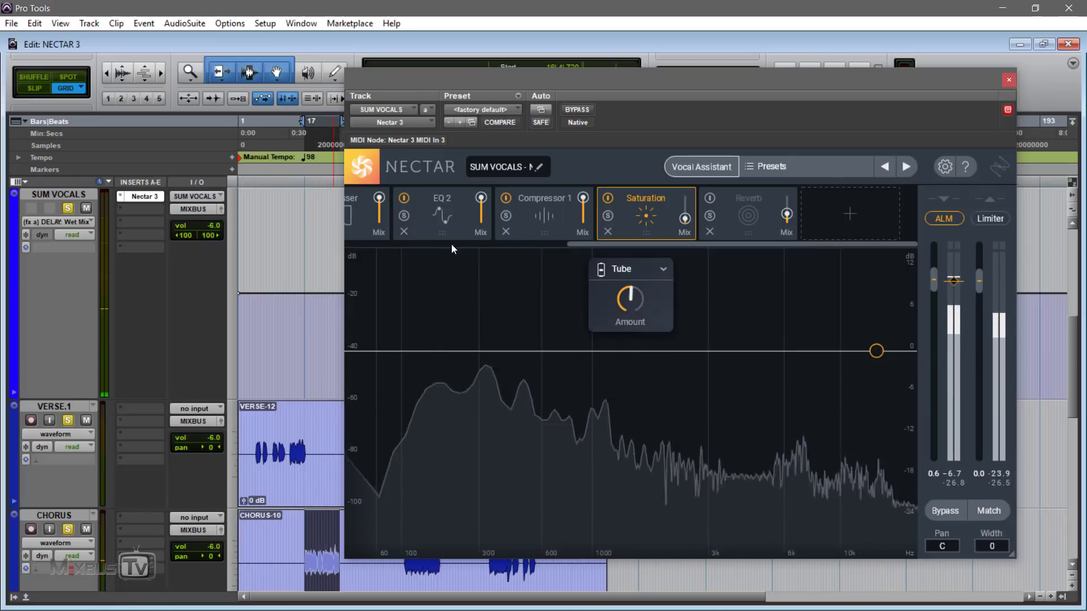
key("space")
Turn the Reverb module back on and listen to the vocals through the full module chain
mouse_move(572, 243)
left_mouse_down()
mouse_move(452, 250)
mouse_move(576, 255)
left_mouse_up()
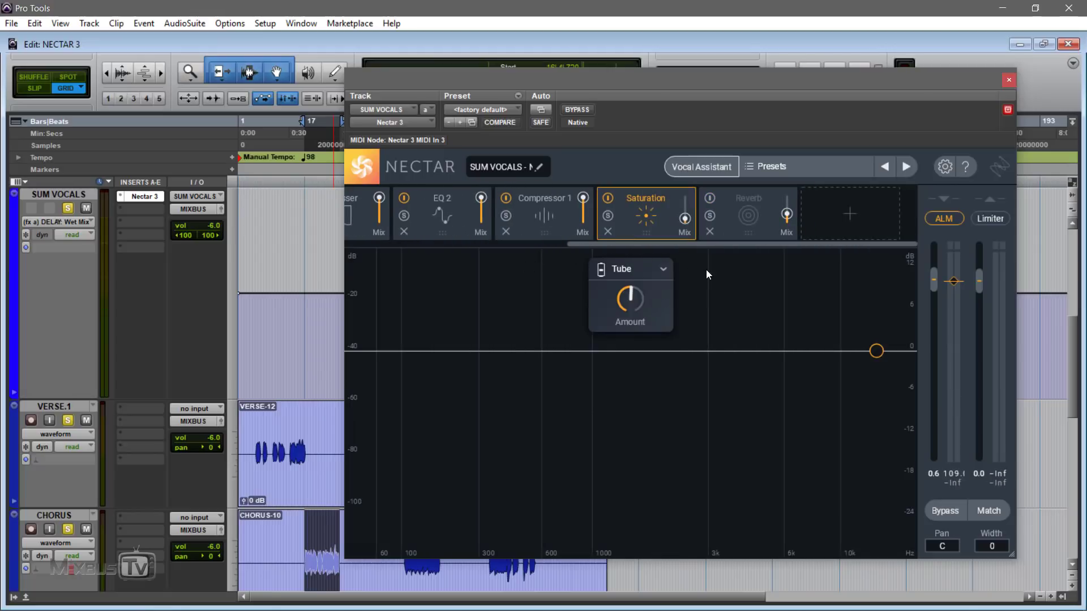
left_click(757, 199)
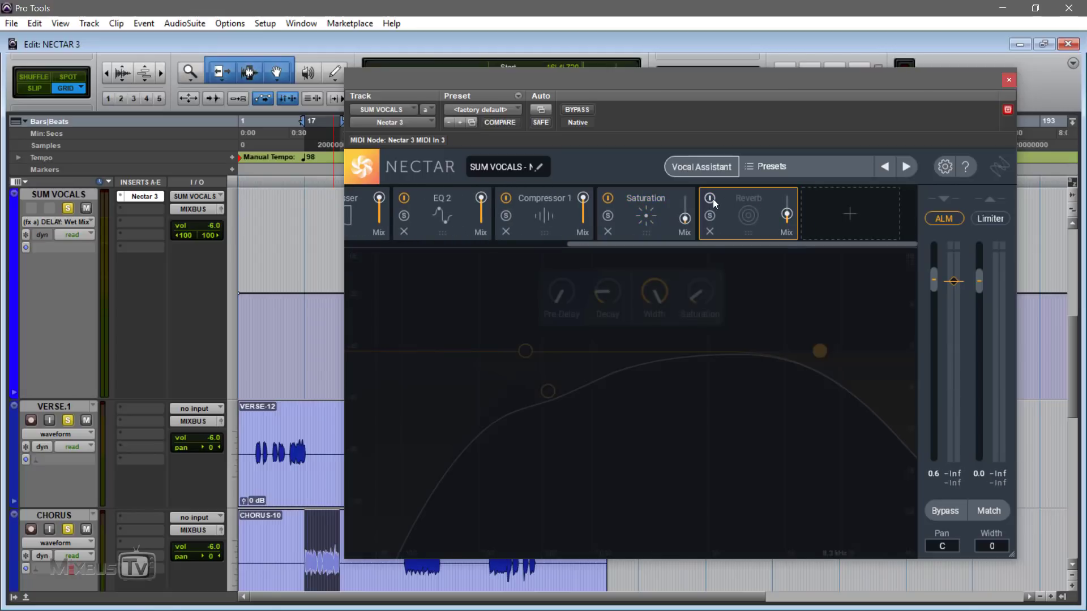
left_click(709, 198)
key("space")
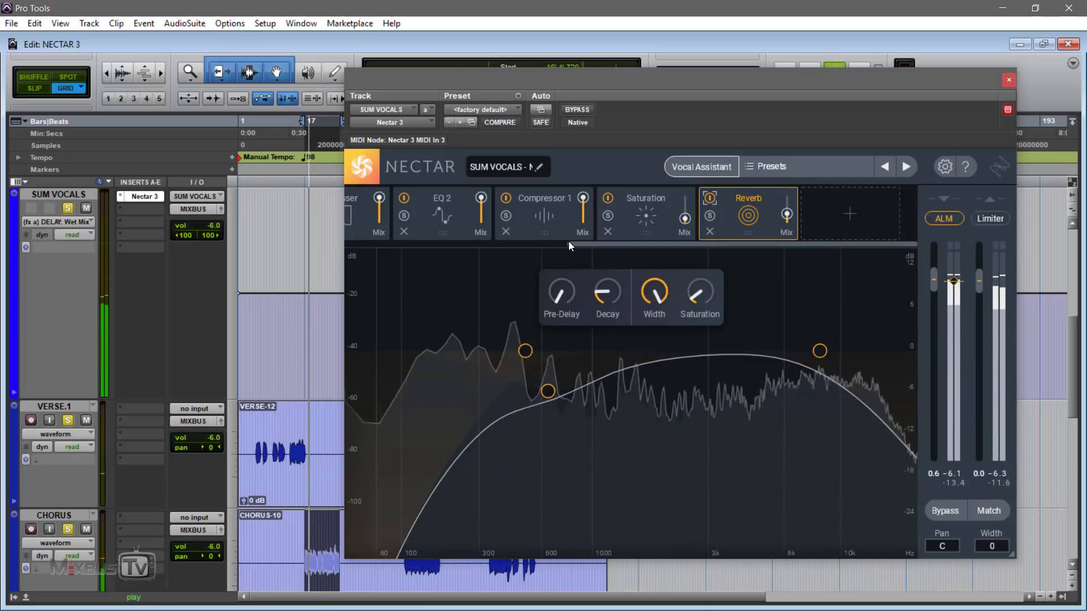
left_click_drag(568, 243, 600, 243)
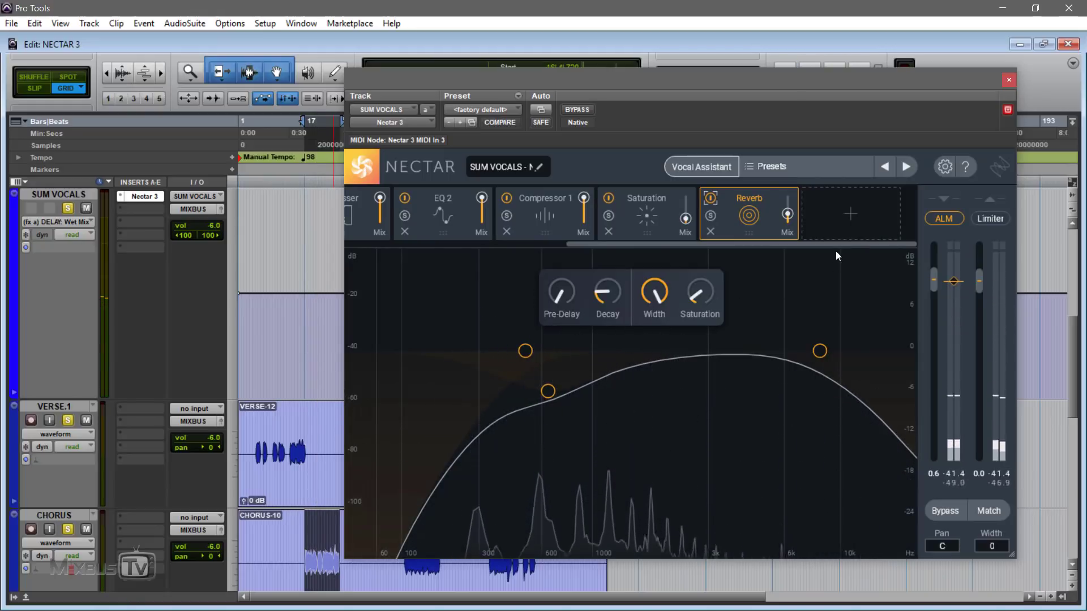
Add a Delay module after the Reverb at the end of the chain
left_click(848, 218)
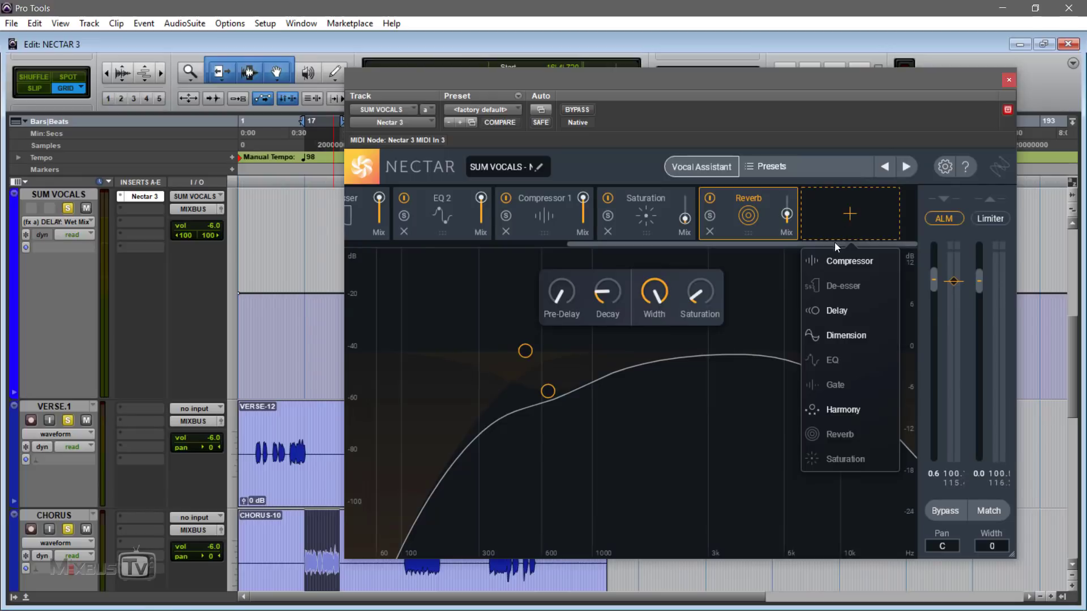
left_click(844, 310)
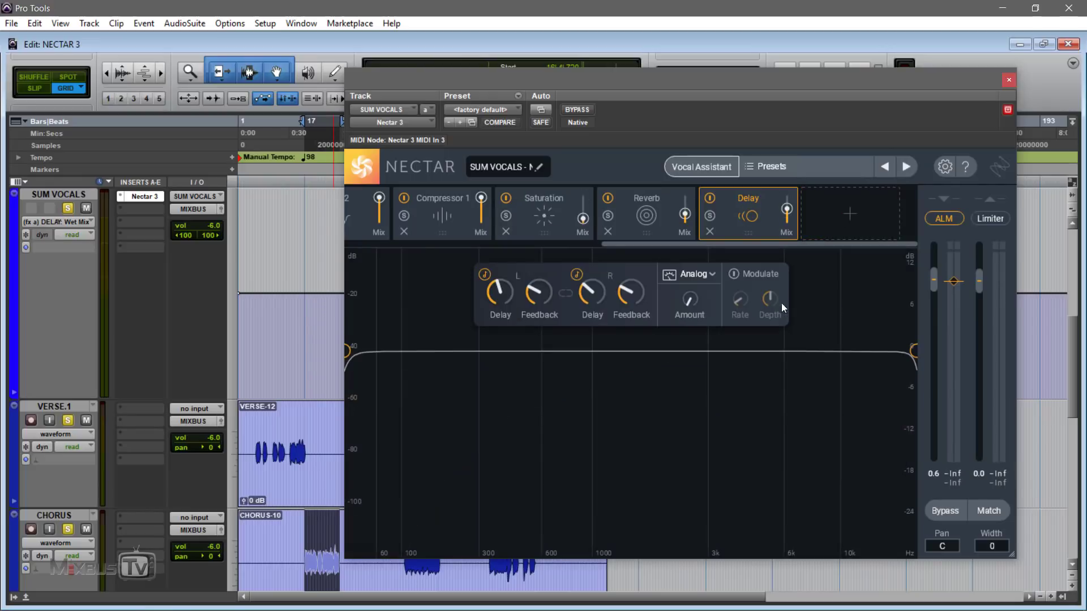
Switch the Delay module to Digital mode and raise its Amount to 100 %, listening during playback
left_click(711, 274)
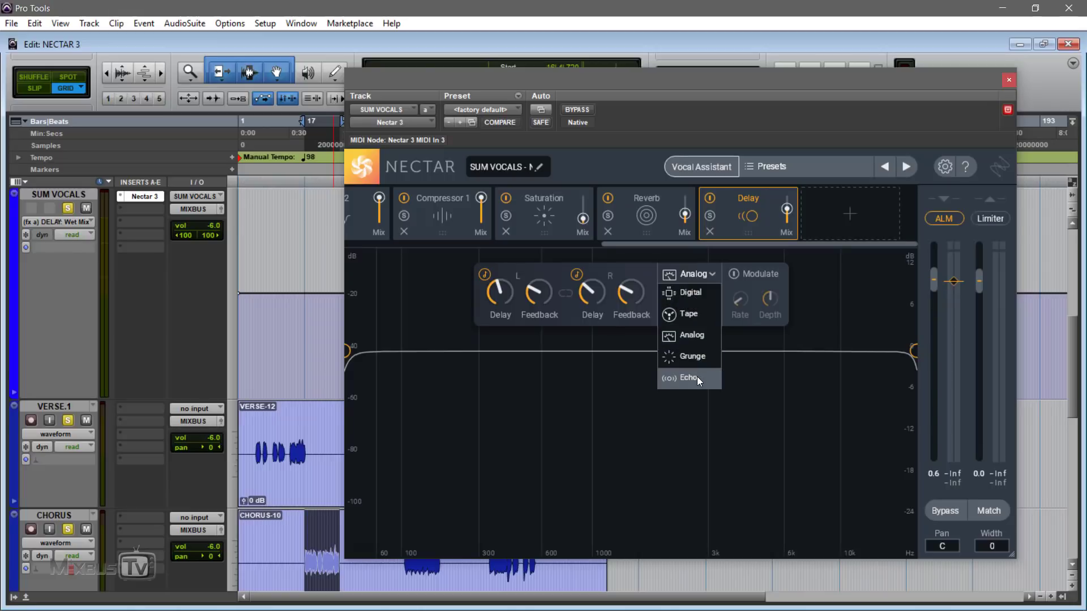
left_click(694, 295)
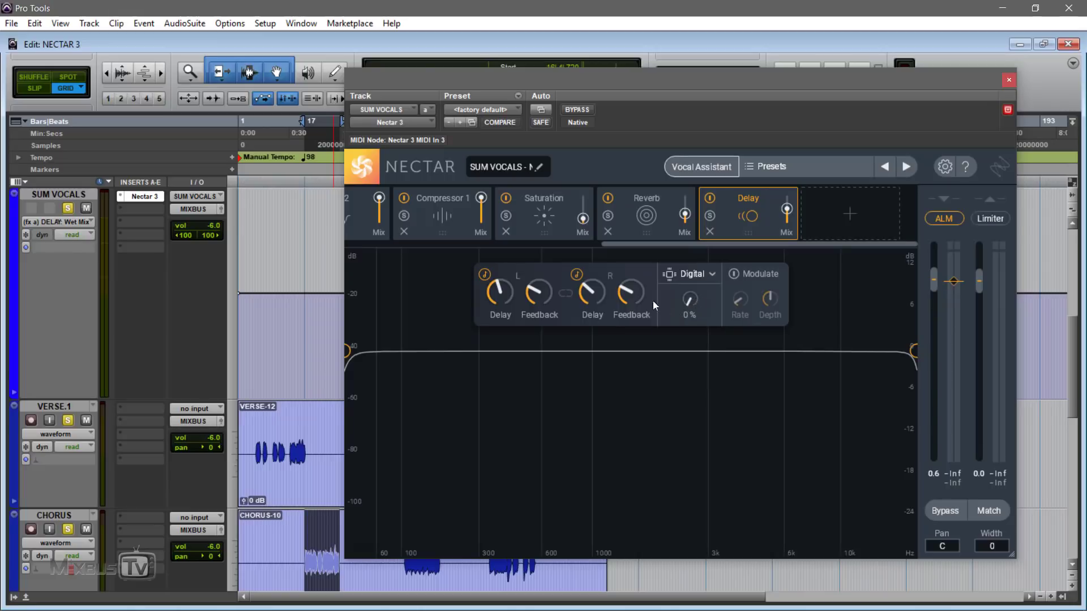
left_click_drag(668, 302, 684, 221)
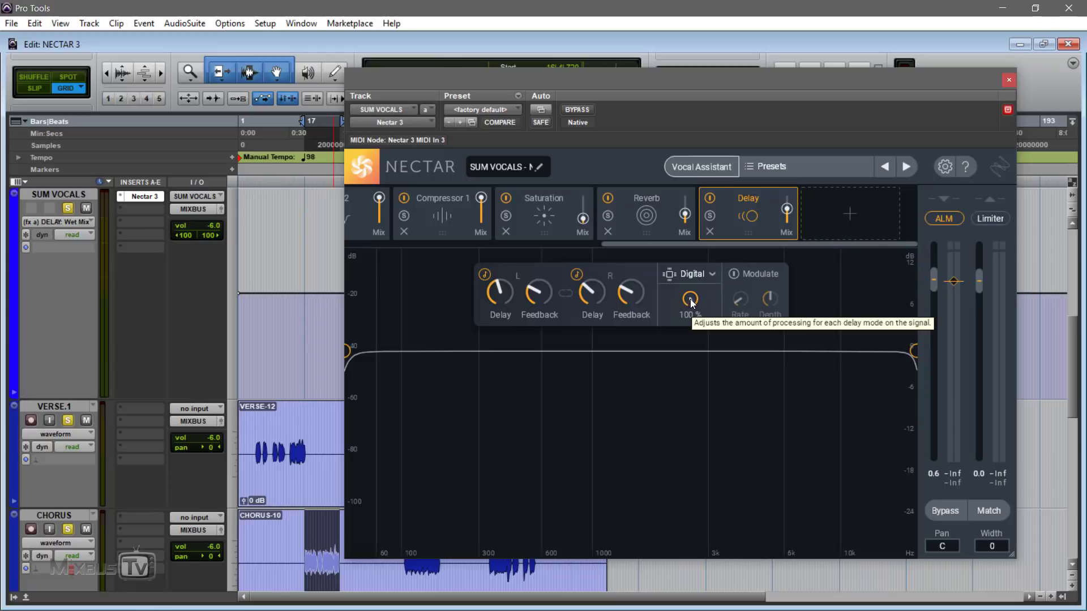
key("space")
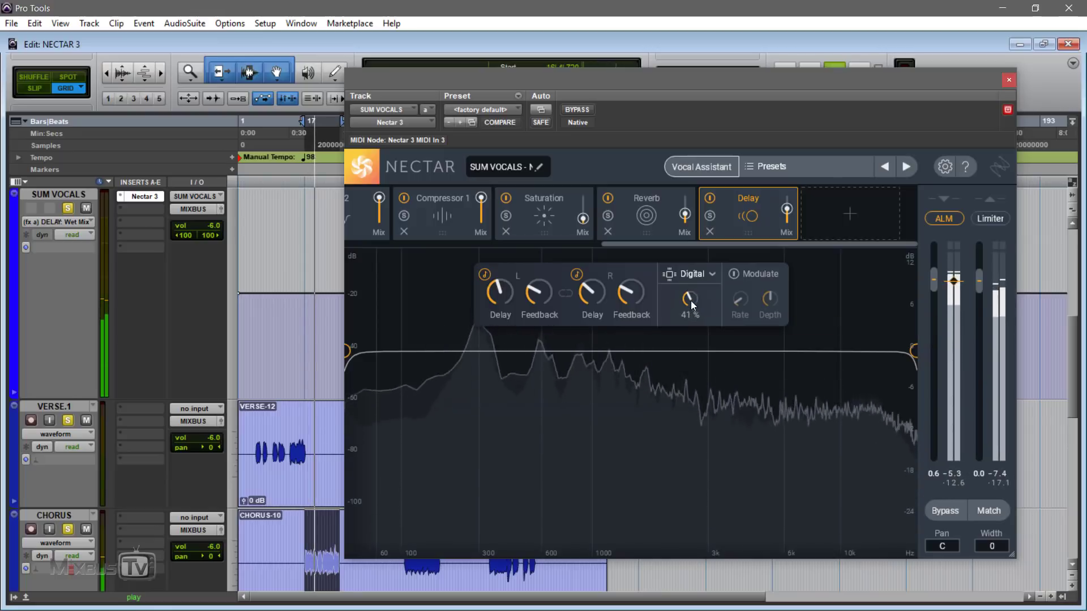
Change the Delay module to Tape mode with the Amount at 100 % and the Mix at 100
left_click(693, 274)
left_click(688, 314)
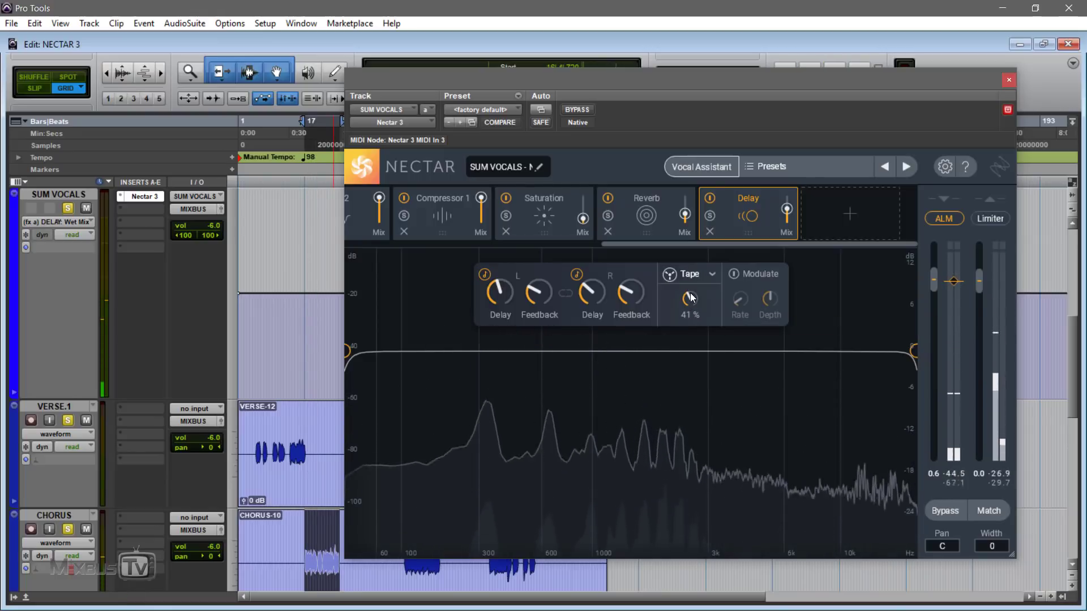
left_click_drag(690, 299, 695, 218)
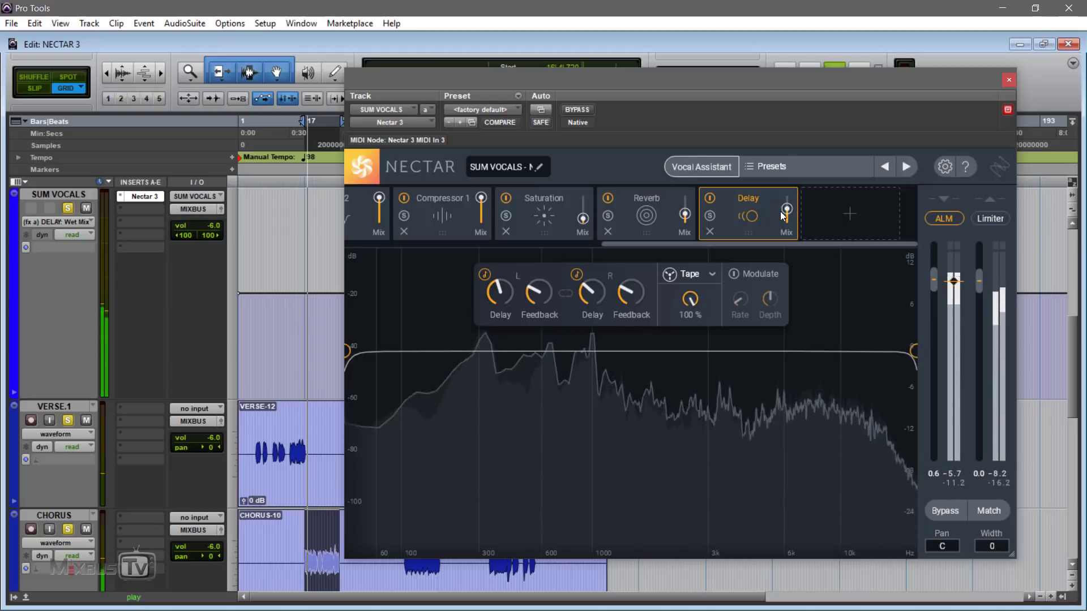
left_click_drag(786, 210, 773, 149)
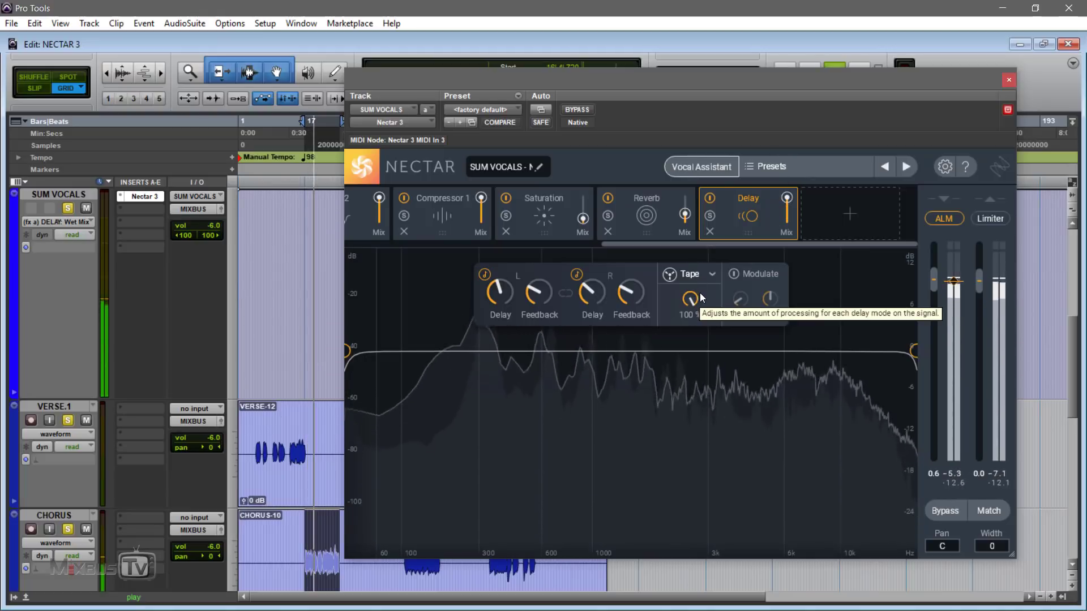
Audition the Analog, Grunge and Echo delay modes one after another during playback
left_click(701, 273)
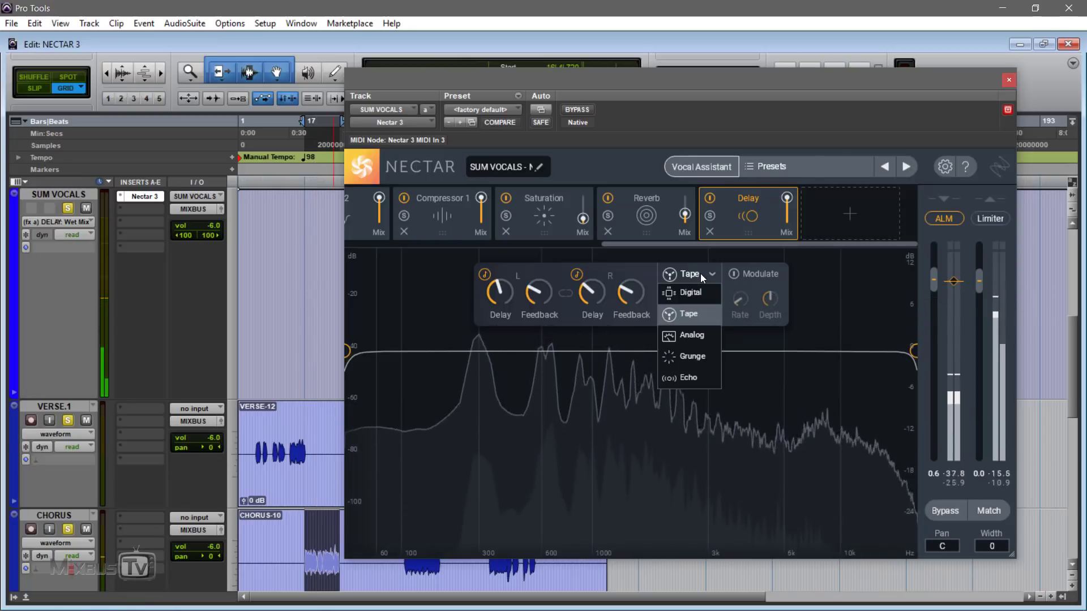
left_click(694, 333)
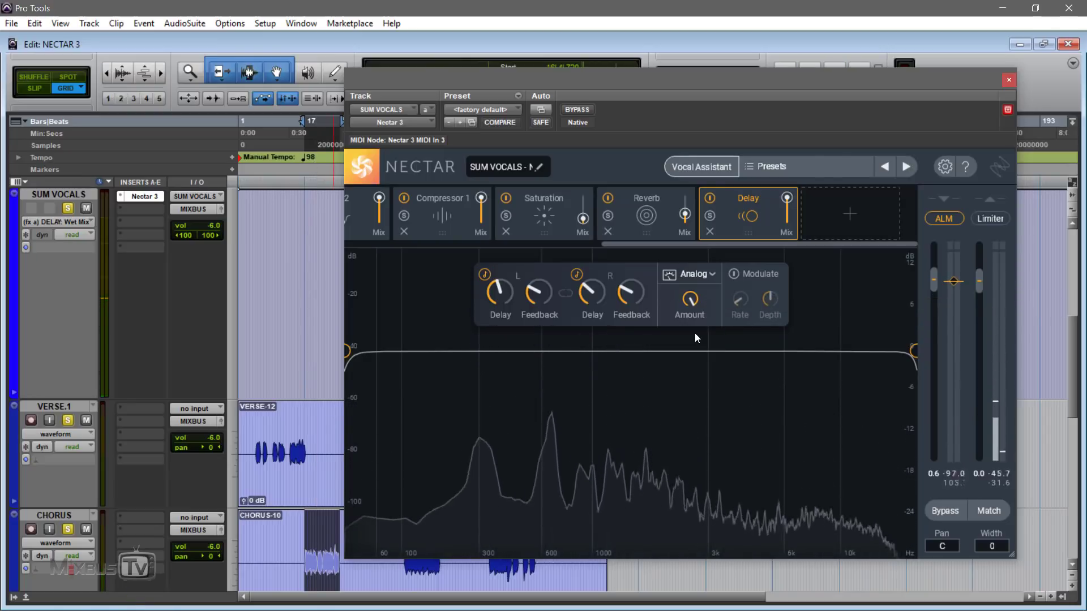
key("space")
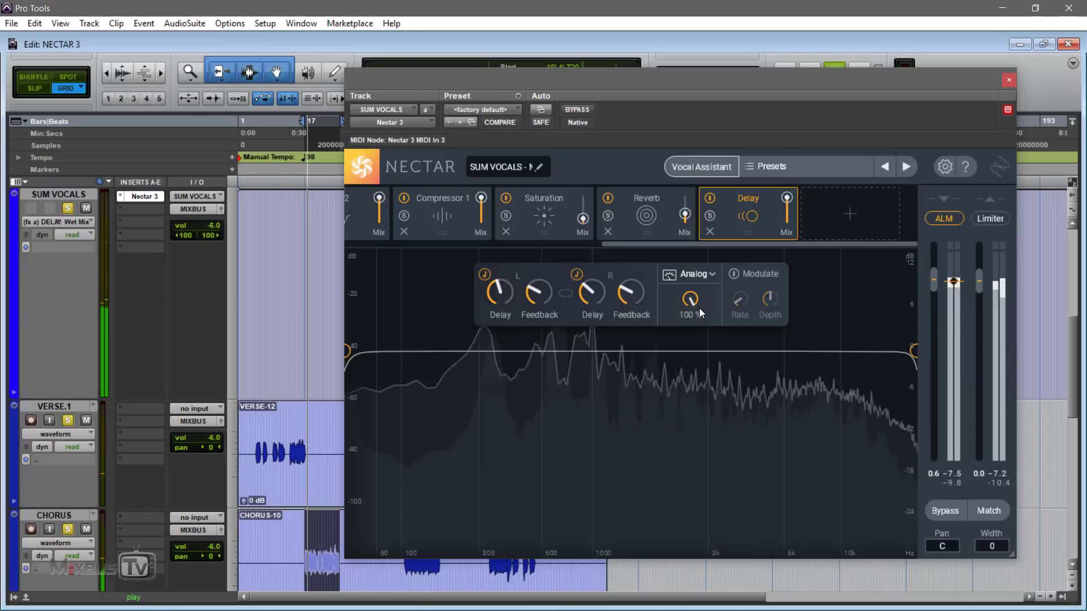
left_click(694, 274)
left_click(699, 358)
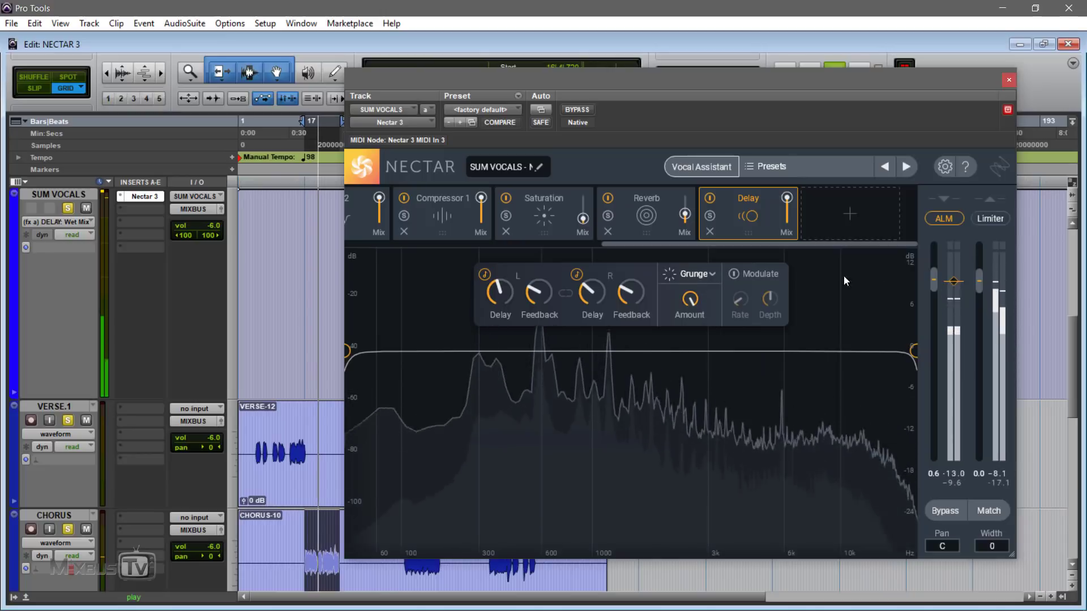
left_click(707, 274)
left_click(691, 381)
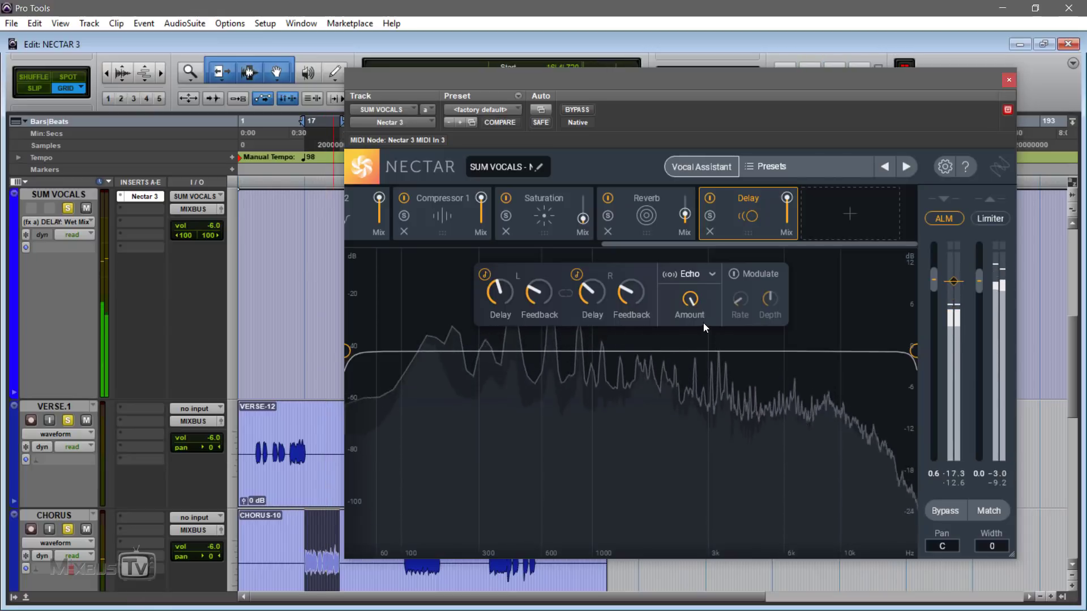
Compare the Tape, Analog and Echo delay modes during playback and settle on Tape
left_click(696, 276)
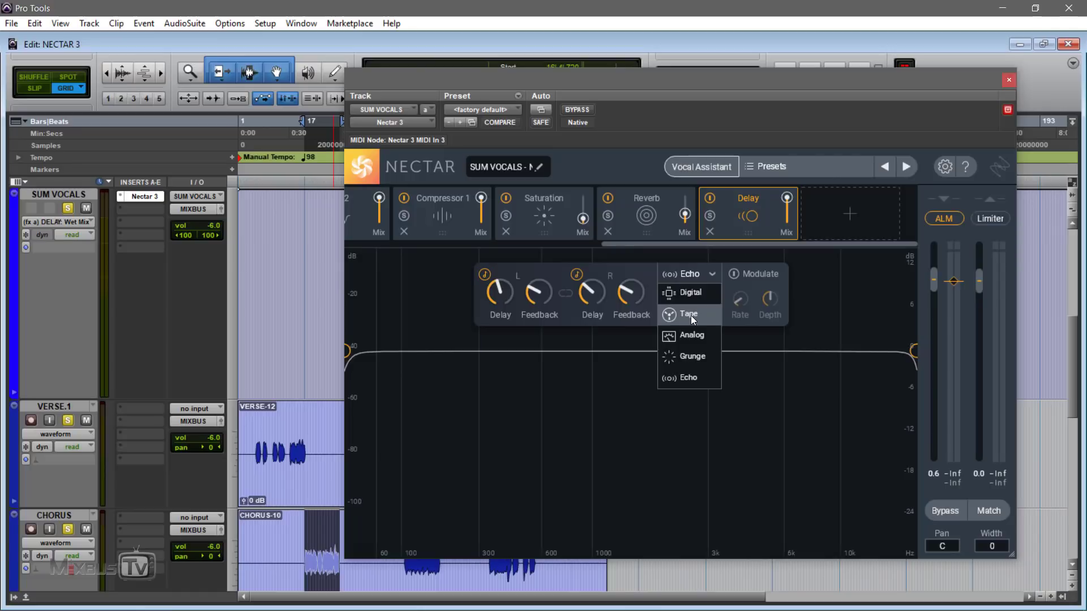
key("space")
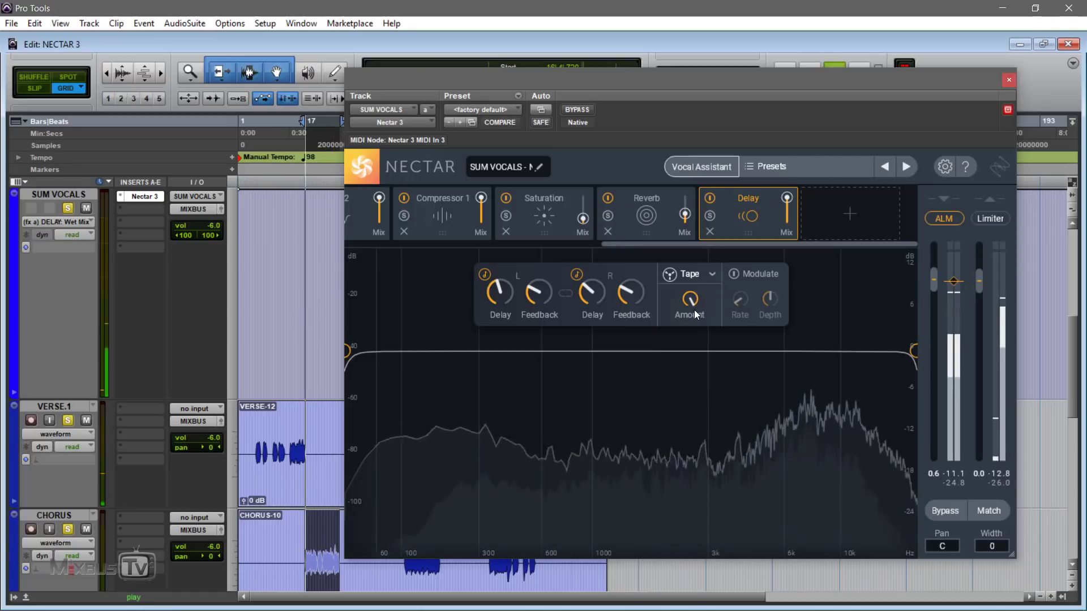
left_click(695, 276)
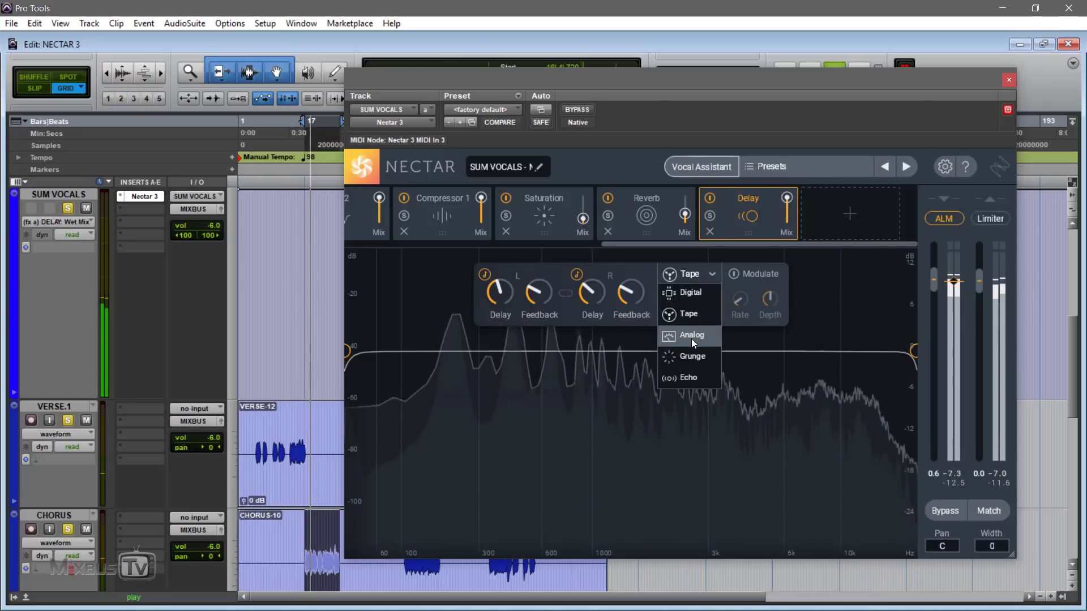
left_click(691, 339)
left_click(694, 276)
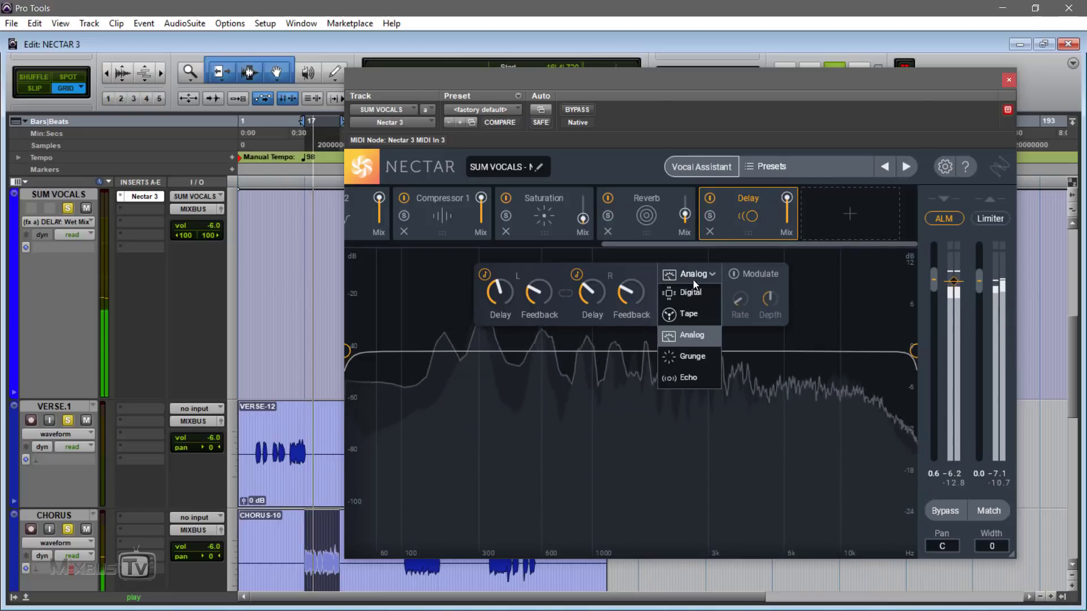
left_click(695, 315)
left_click(695, 275)
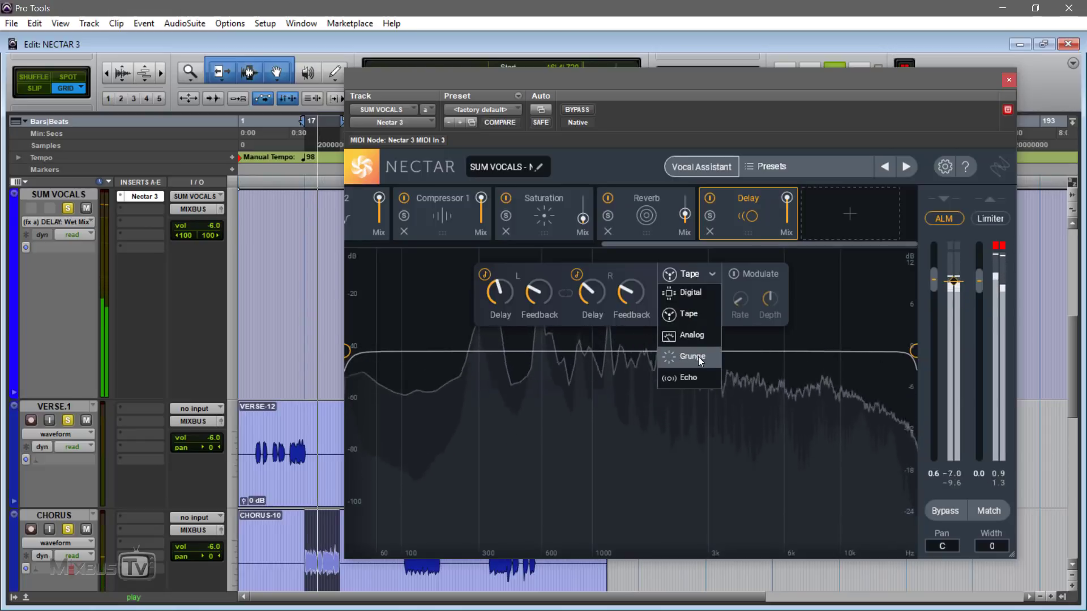
left_click(693, 376)
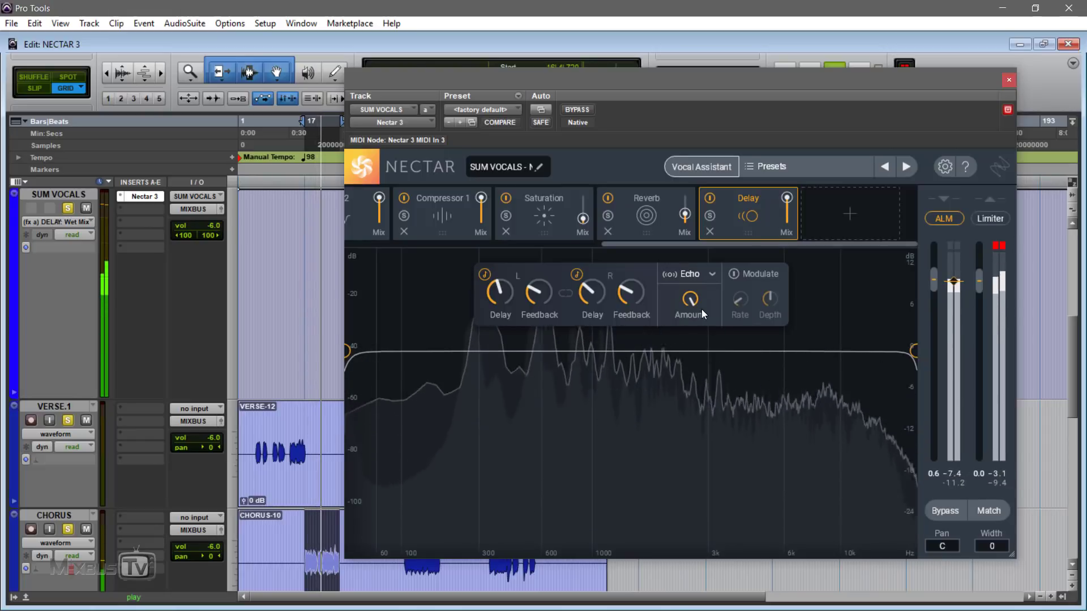
left_click(696, 276)
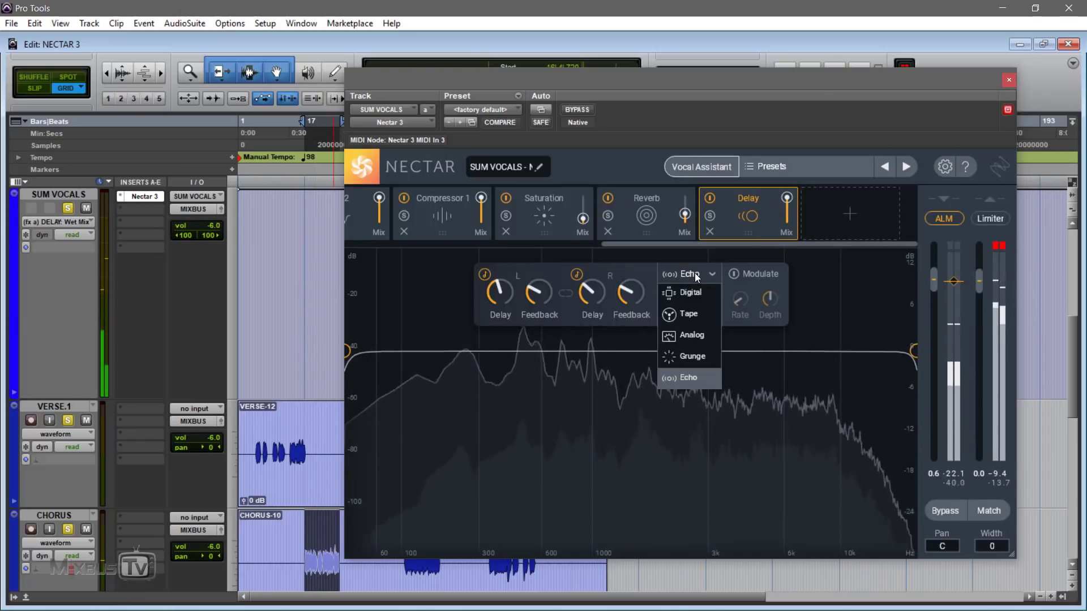
left_click(698, 317)
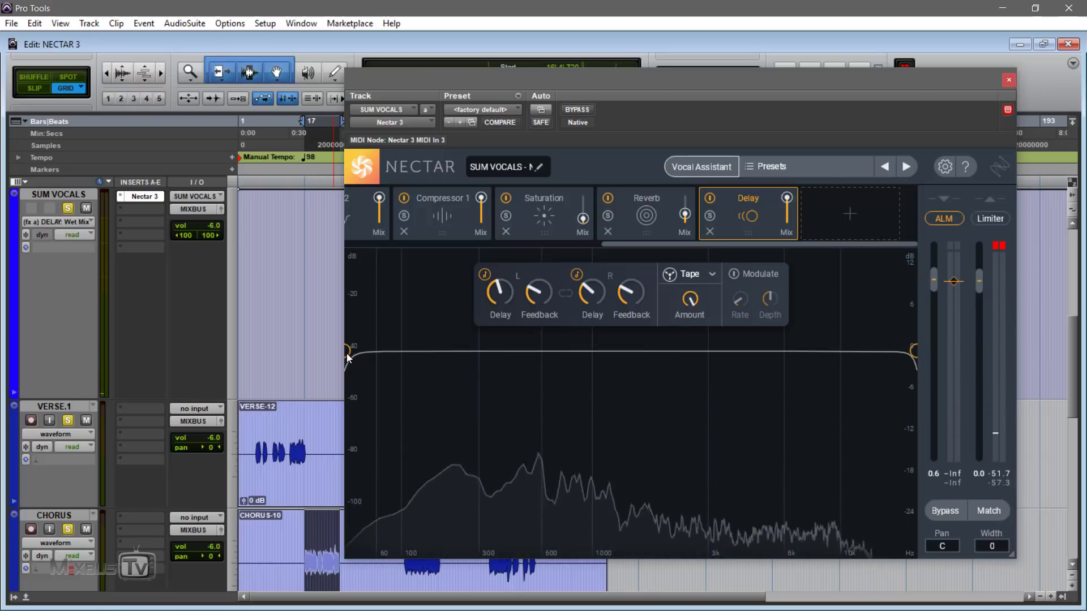
Filter the delay signal during playback, setting the low cut to 415 Hz and the high cut to 8.9 kHz
mouse_move(367, 357)
left_mouse_down()
mouse_move(457, 403)
mouse_move(575, 418)
left_mouse_up()
key("space")
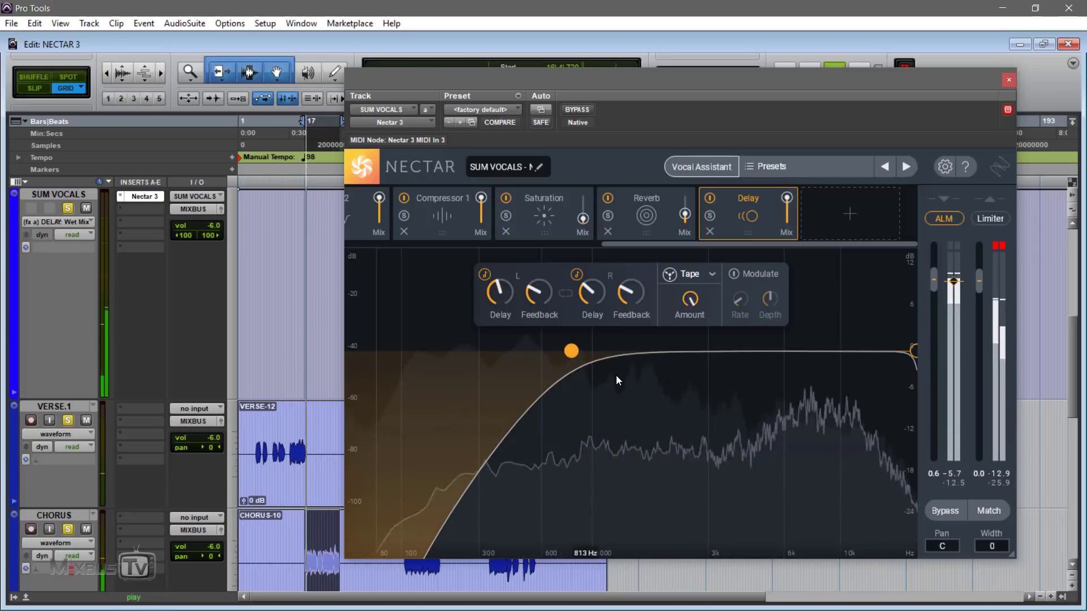
left_click_drag(571, 352, 494, 398)
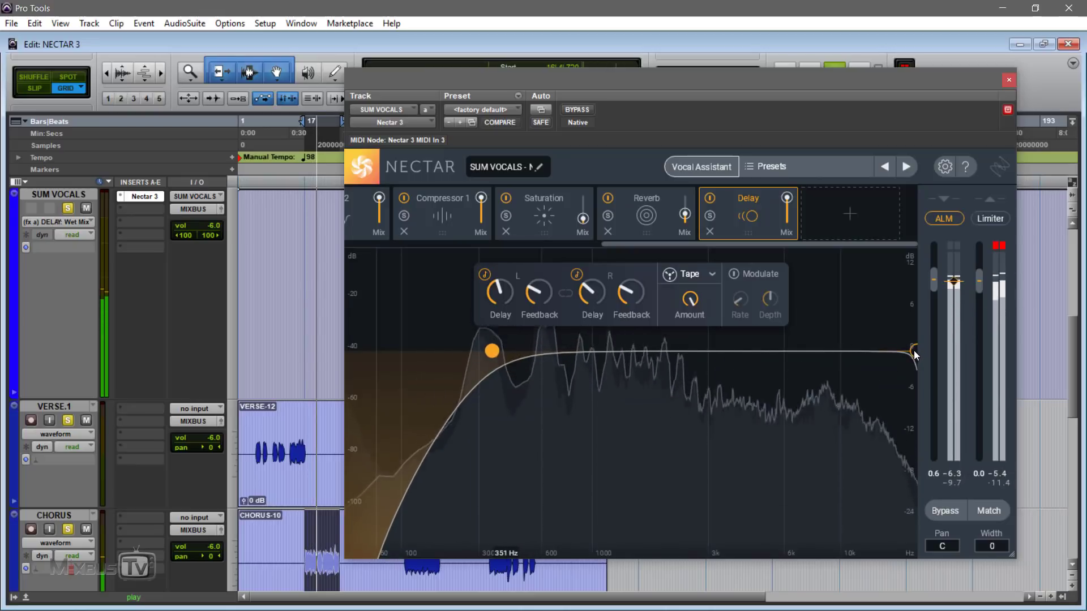
left_click_drag(914, 351, 827, 352)
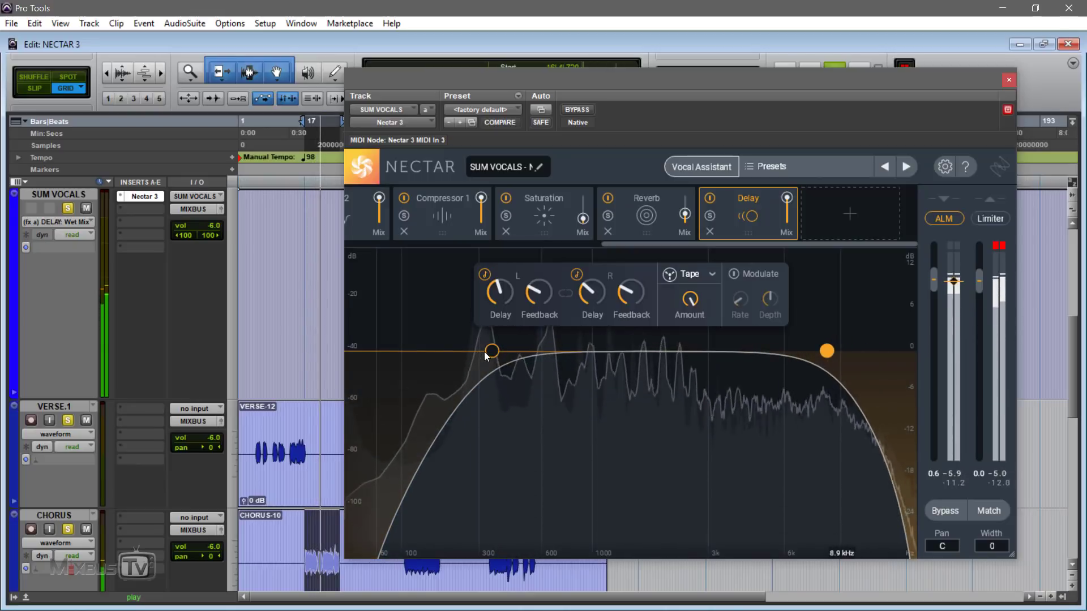
left_click_drag(491, 351, 506, 354)
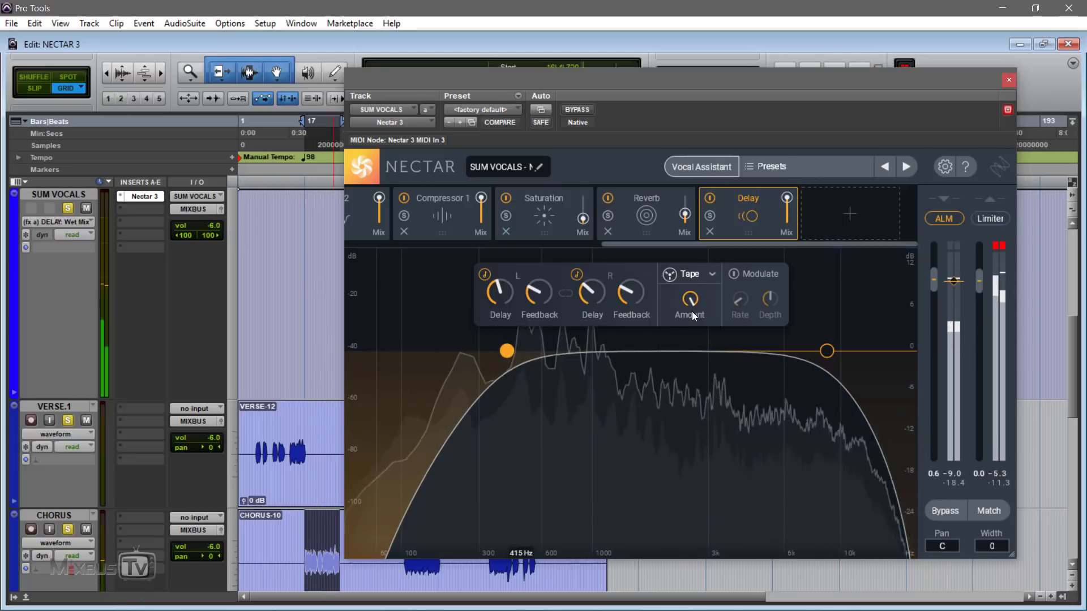
Enable Modulate on the Delay module and lower the modulation Depth while the vocals play
left_click(771, 301)
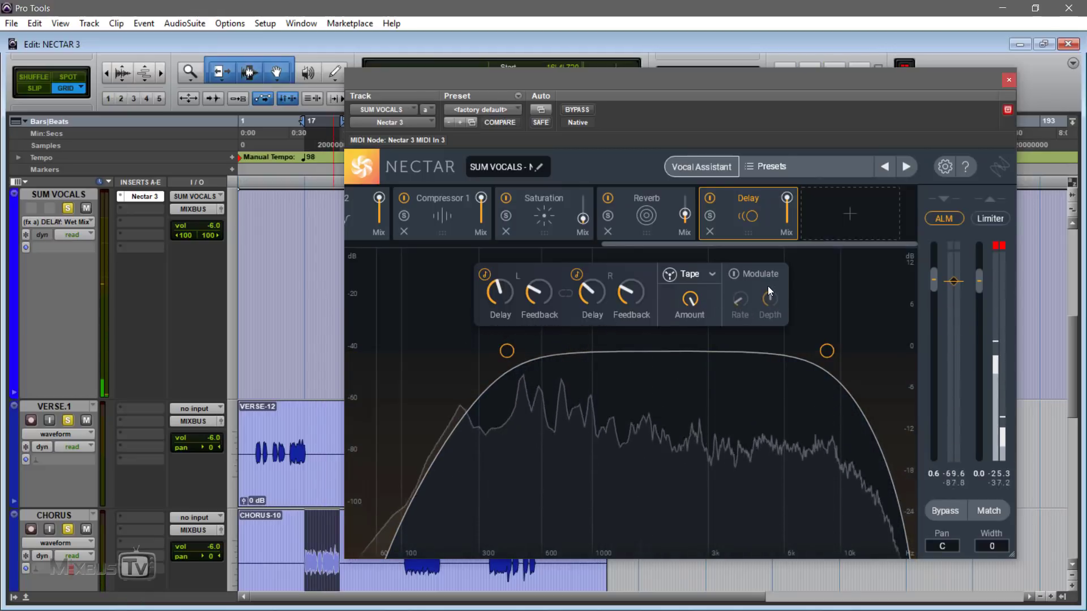
left_click(742, 278)
key("space")
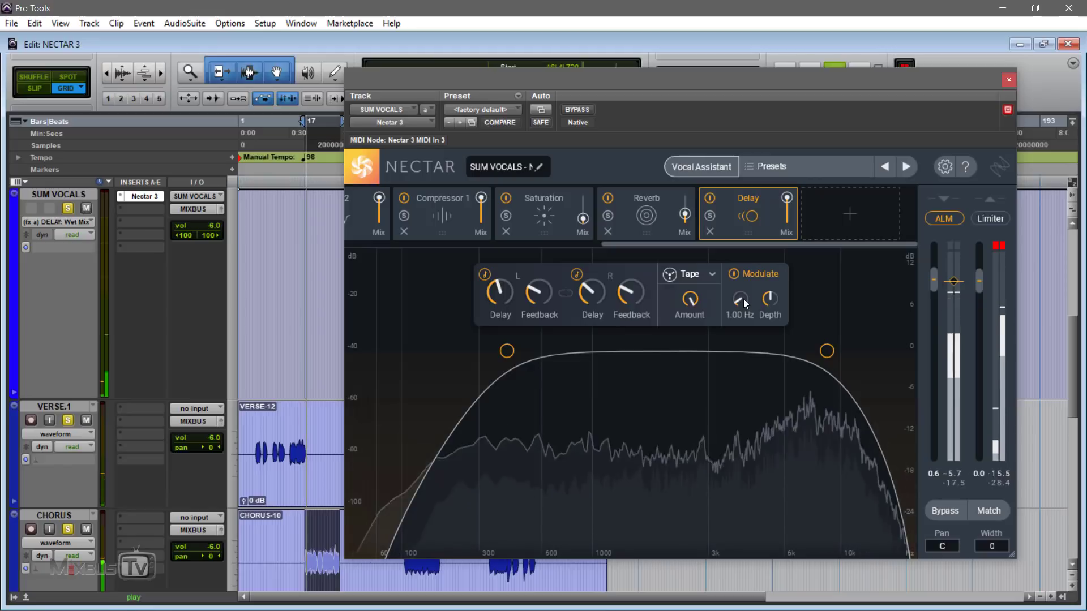
left_click_drag(770, 301, 767, 351)
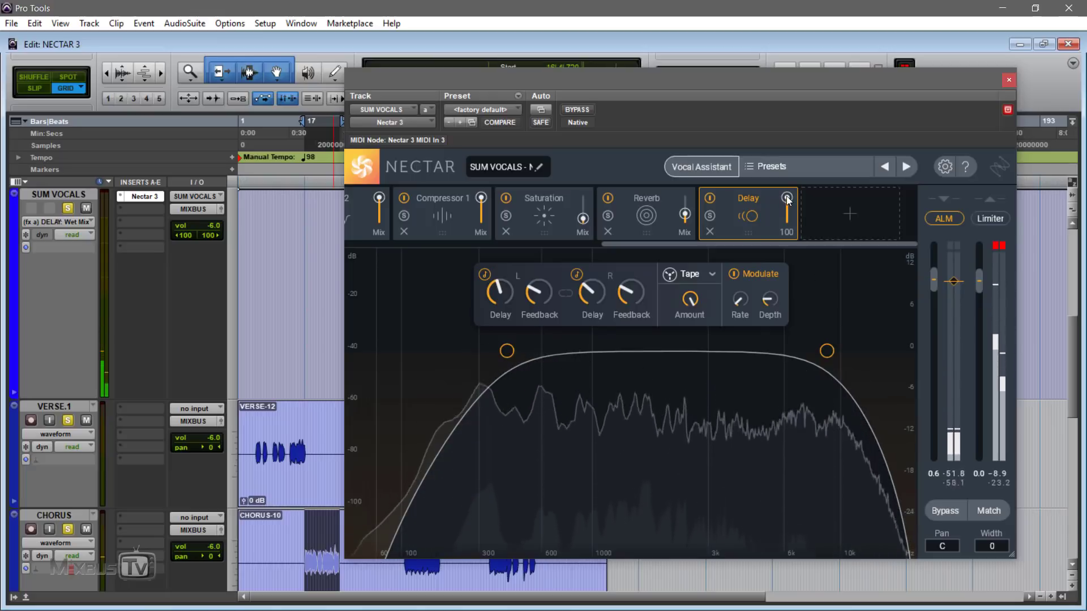
Reduce the Delay Mix to 0, set the SUM VOCALS track to touch automation and check that DELAY: Wet Mix is enabled for automation
left_click_drag(787, 198, 793, 260)
key("space")
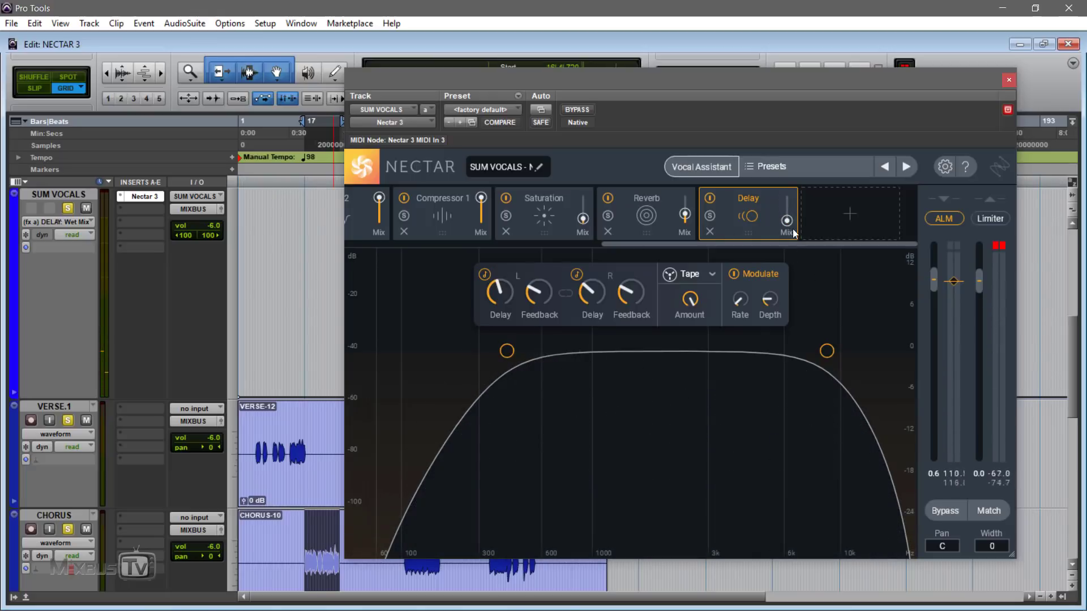
left_click(78, 233)
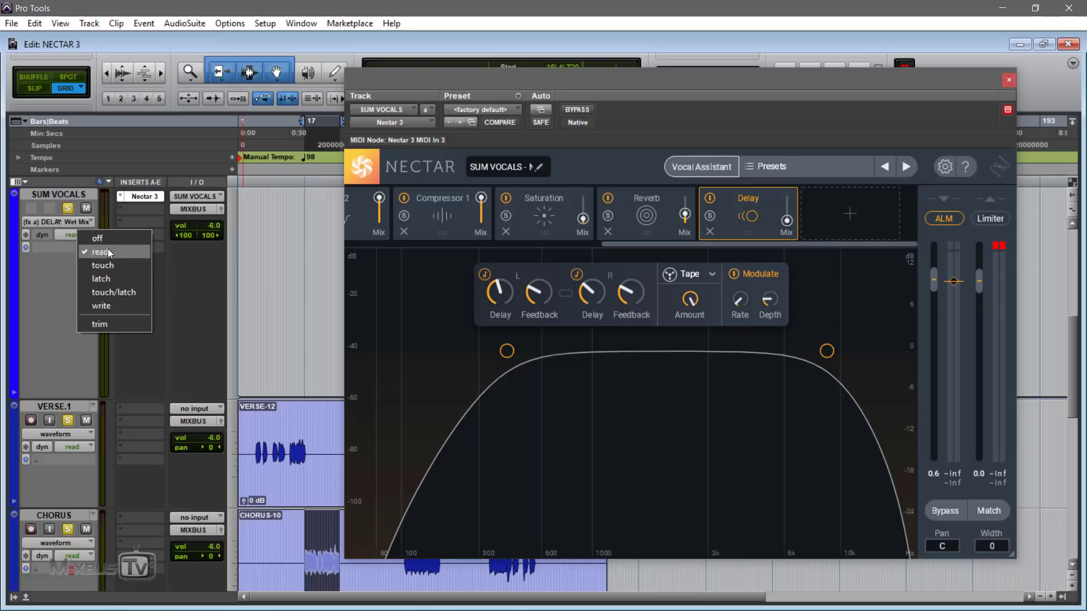
left_click(127, 270)
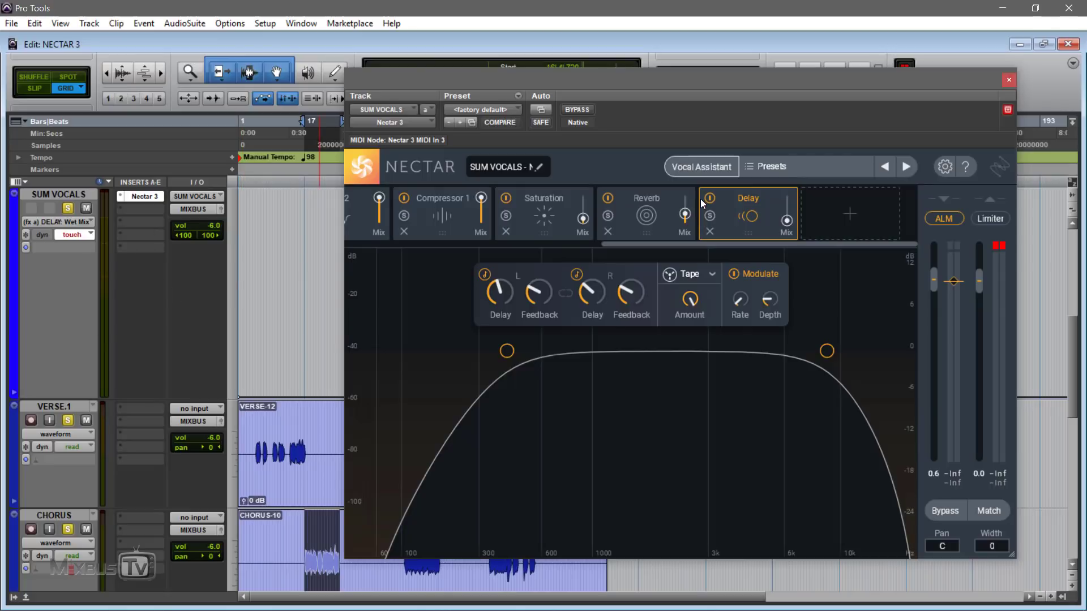
right_click(788, 228)
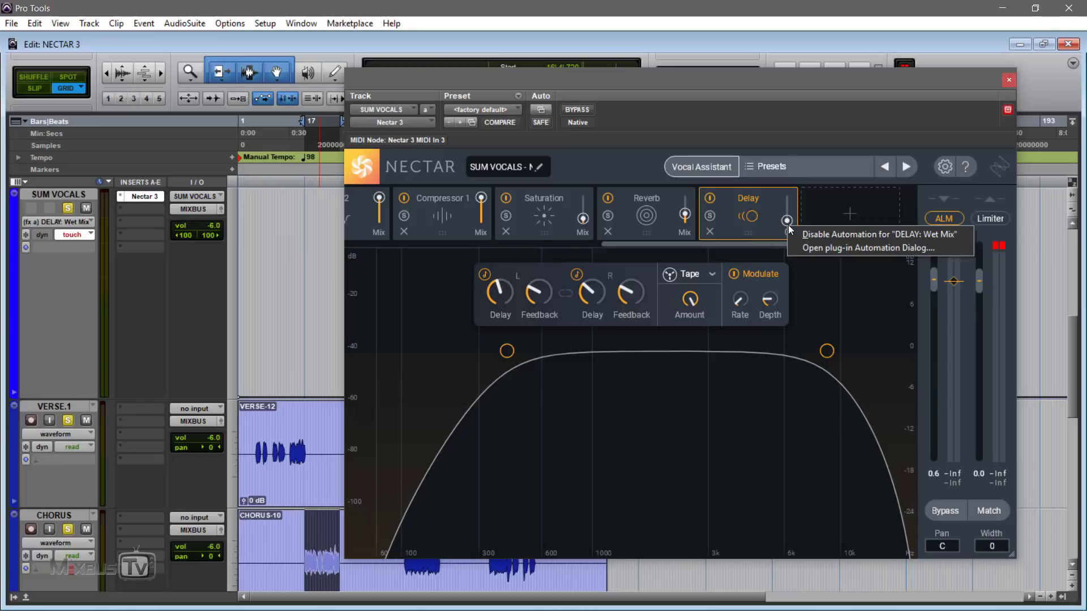
left_click(786, 185)
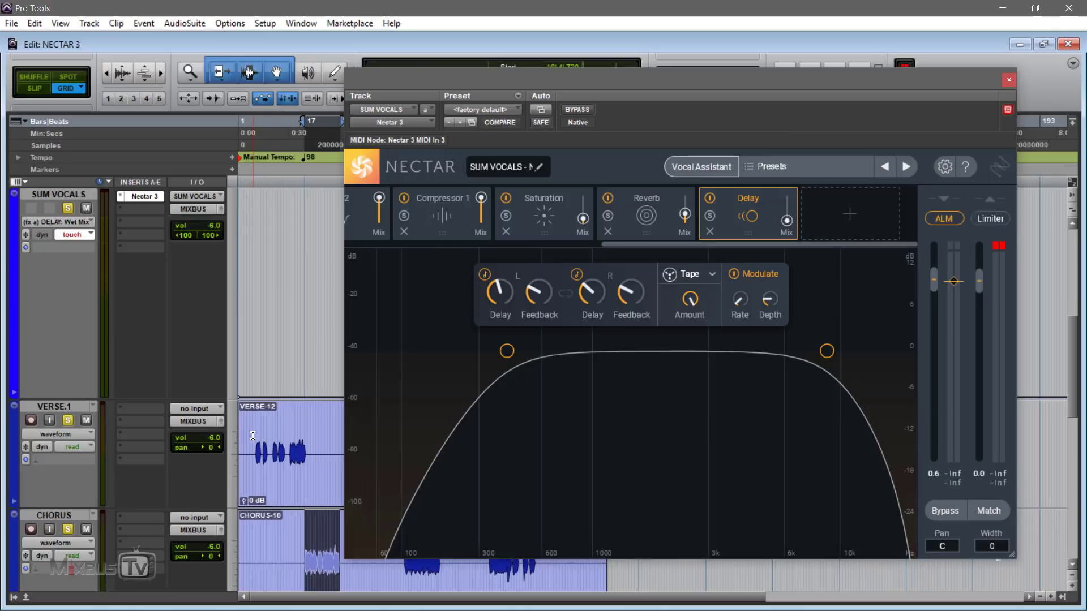
Record Delay Mix automation on the SUM VOCALS track by riding the Mix level during playback through the first verse and chorus
key("space")
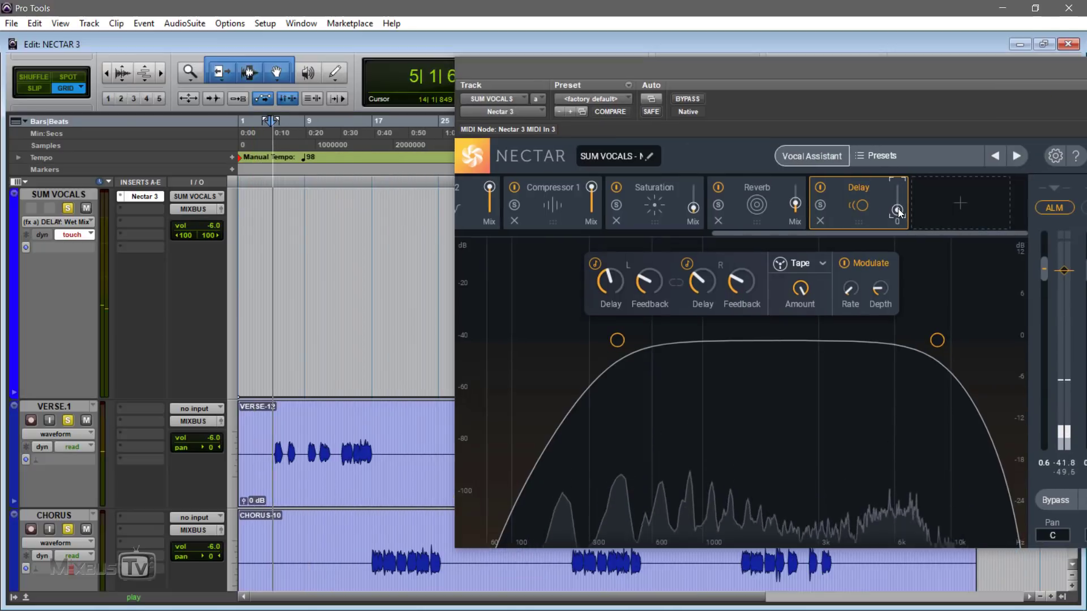
left_click_drag(899, 212, 898, 224)
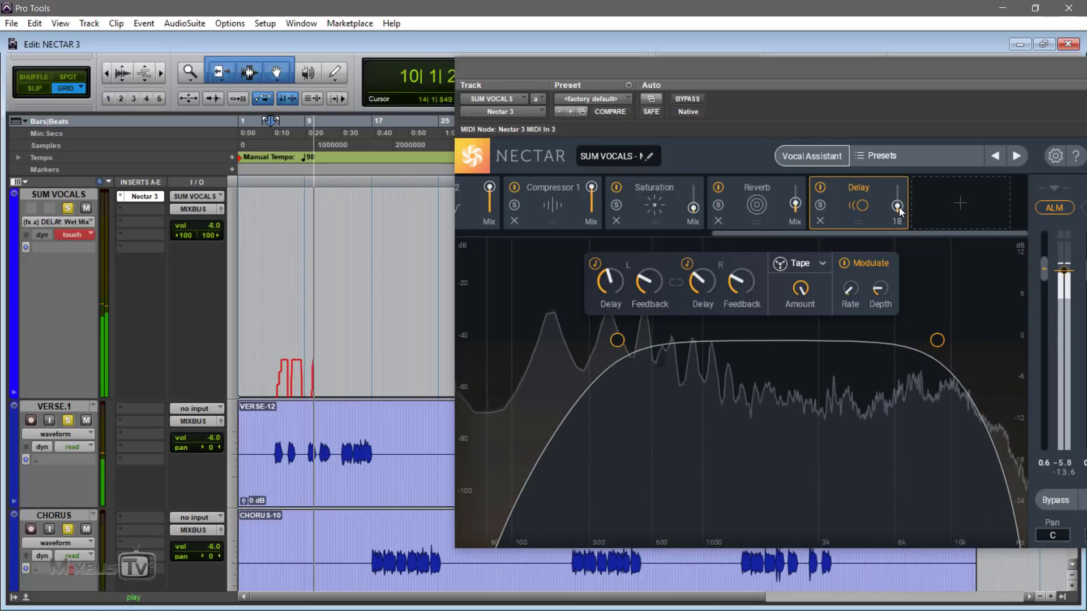
left_click_drag(900, 212, 898, 225)
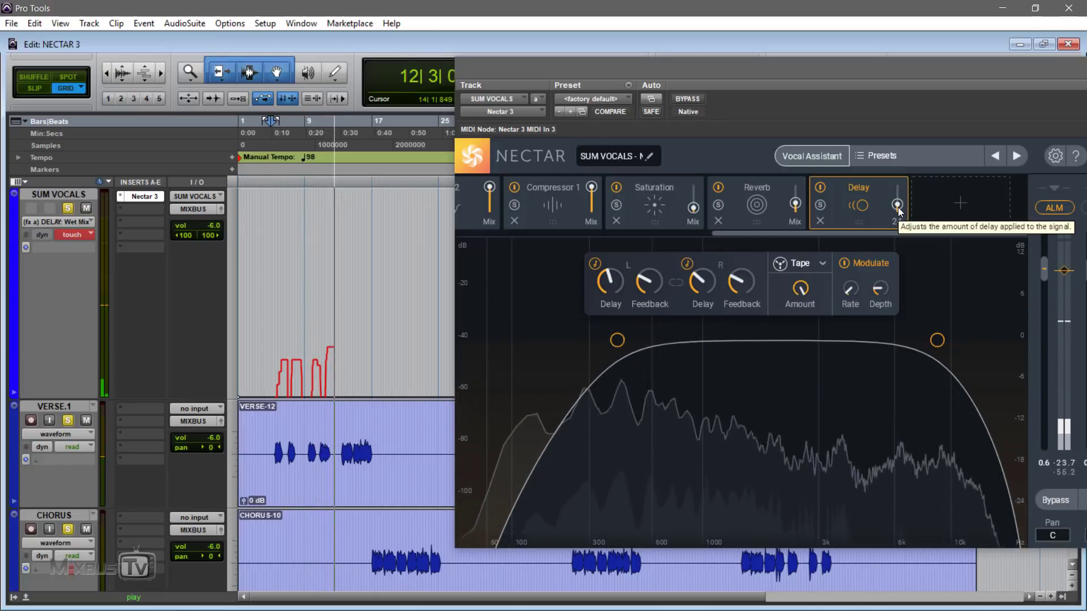
left_click_drag(898, 208, 897, 233)
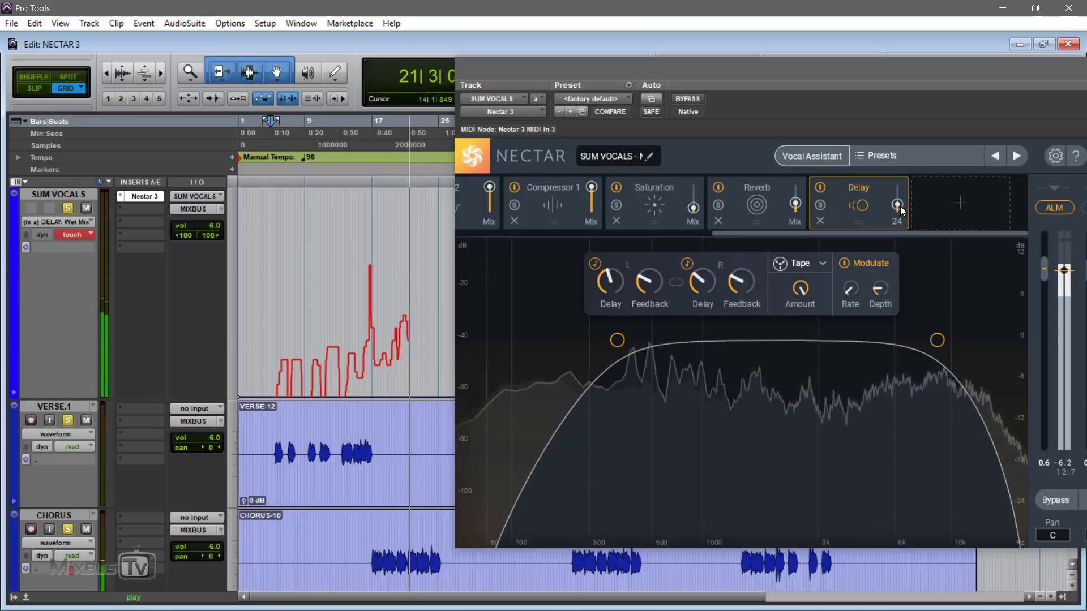
left_click_drag(900, 211, 900, 212)
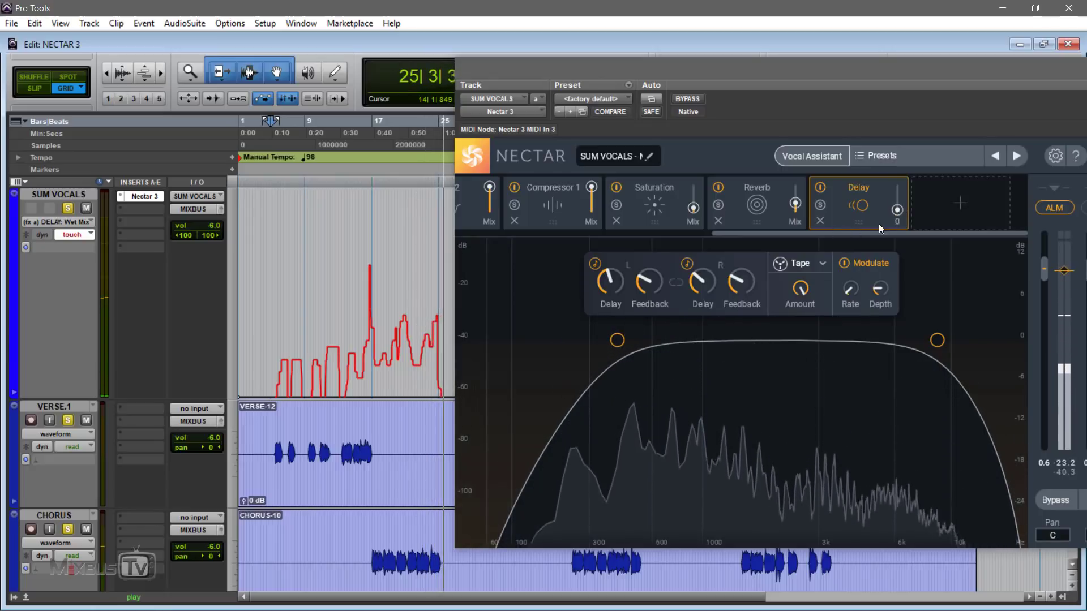
key("space")
Delete the Wet Mix automation breakpoints around bar 25 where the first chorus ends, and play back the transition
left_click(384, 383)
key("space")
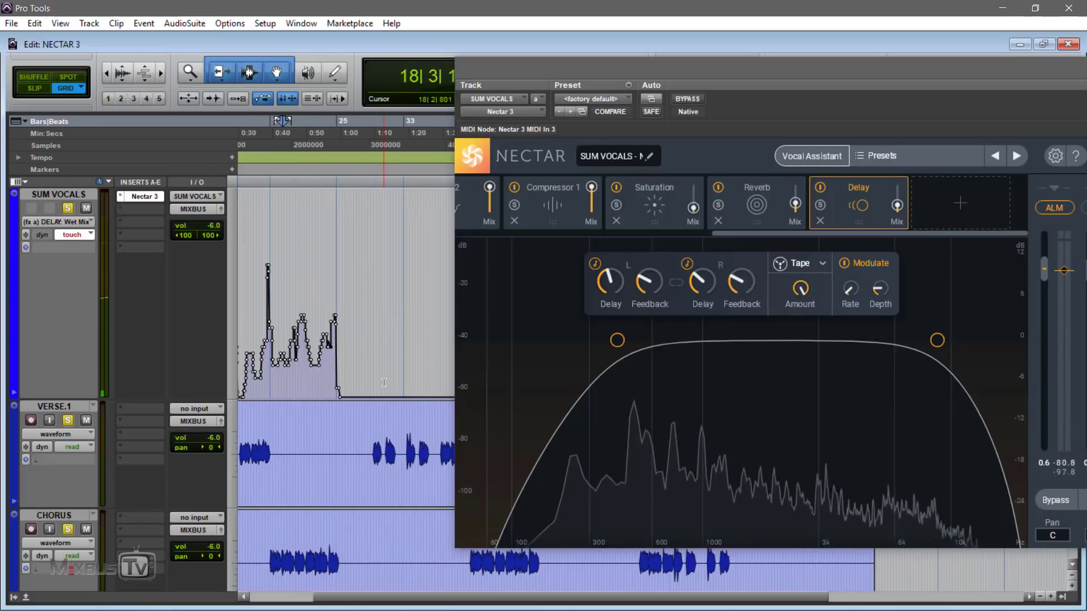
left_click(339, 378)
key("t")
key("t")
scroll(334, 378, "right", 4)
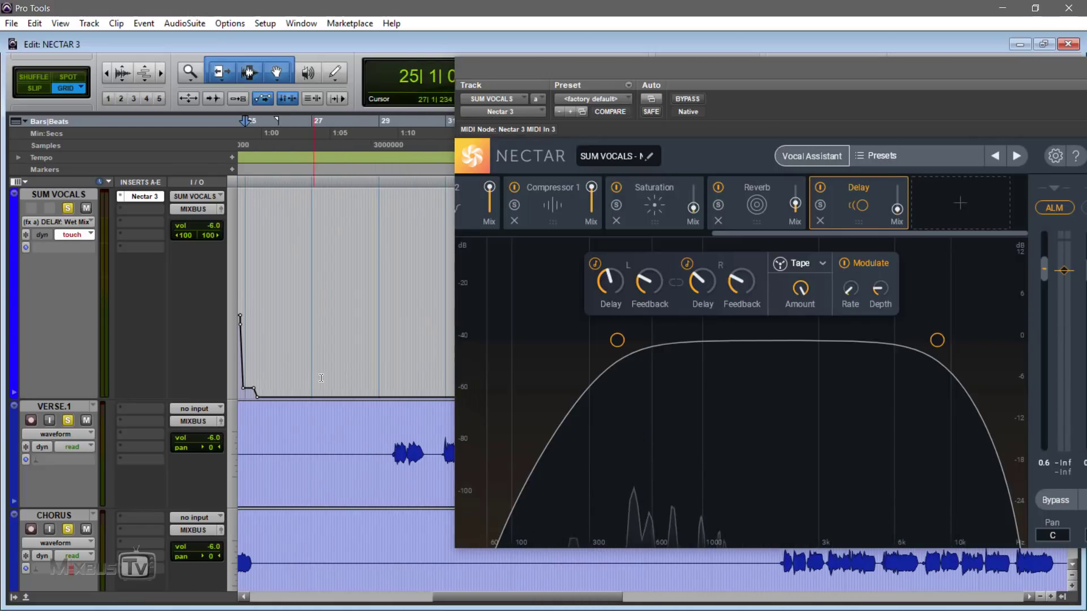
key("r")
scroll(375, 377, "right", 2)
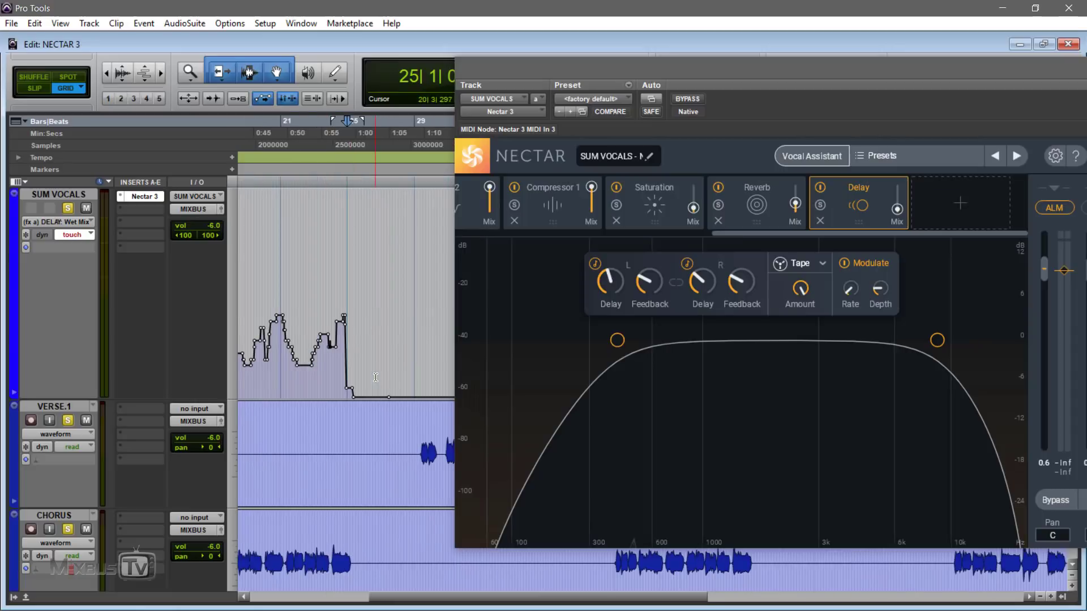
left_click_drag(339, 378, 373, 380)
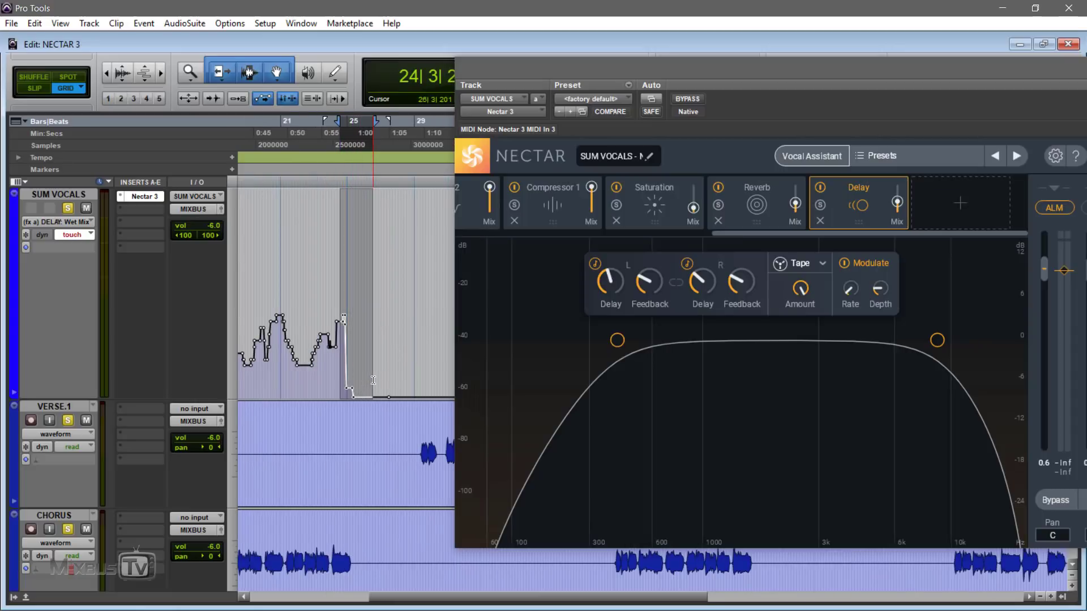
key("Delete")
left_click(359, 364)
key("space")
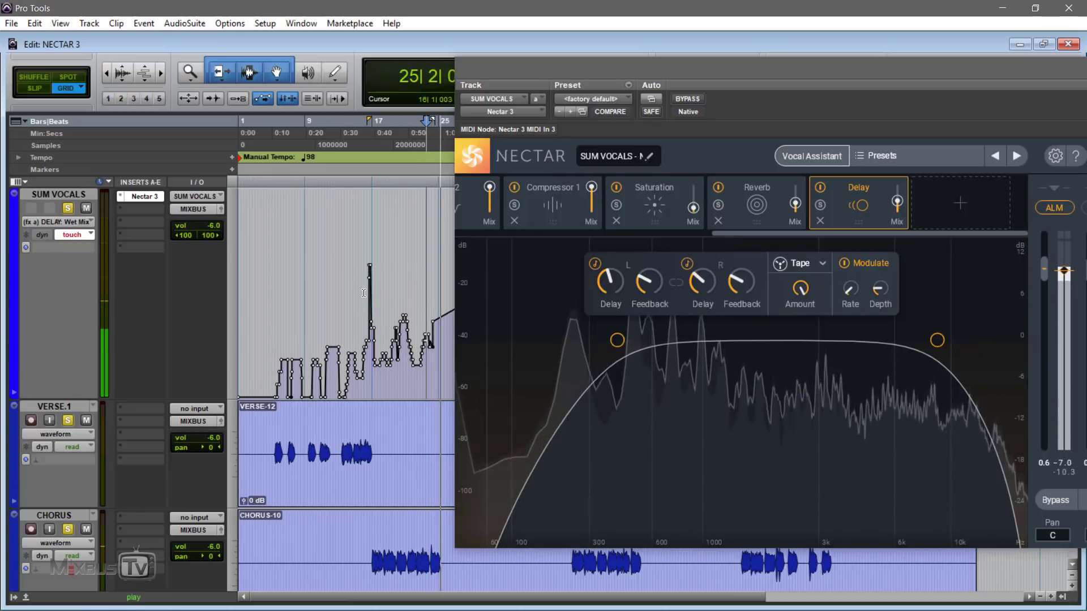
key("space")
Remove the tall spike from the Wet Mix automation just before bar 17
left_click(370, 270)
key("alt")
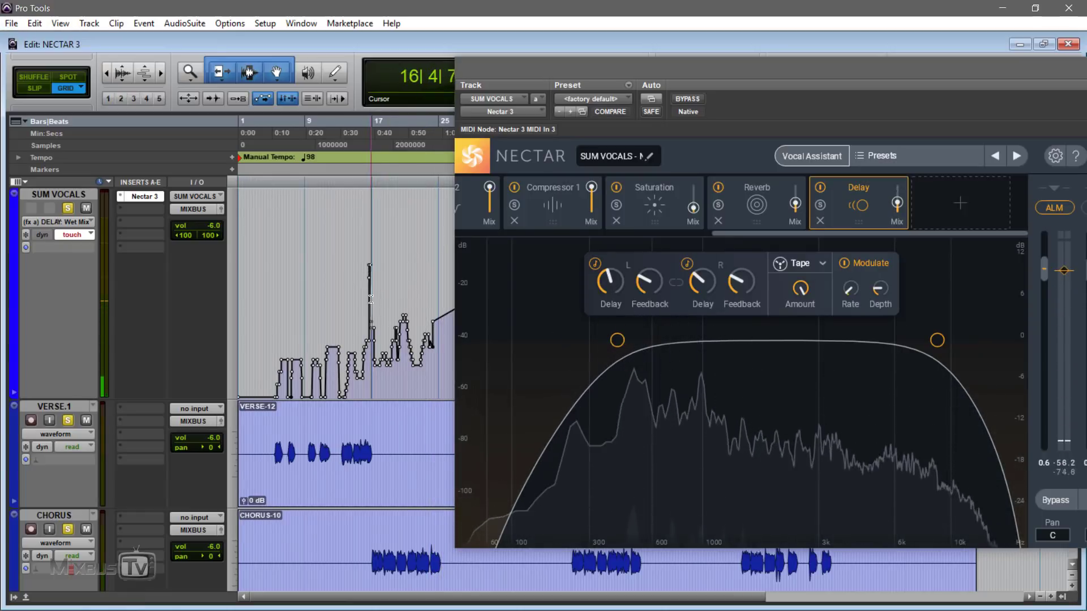
left_click(371, 312)
scroll(371, 312, "up", 3)
scroll(371, 311, "right", 2)
scroll(371, 310, "right", 2)
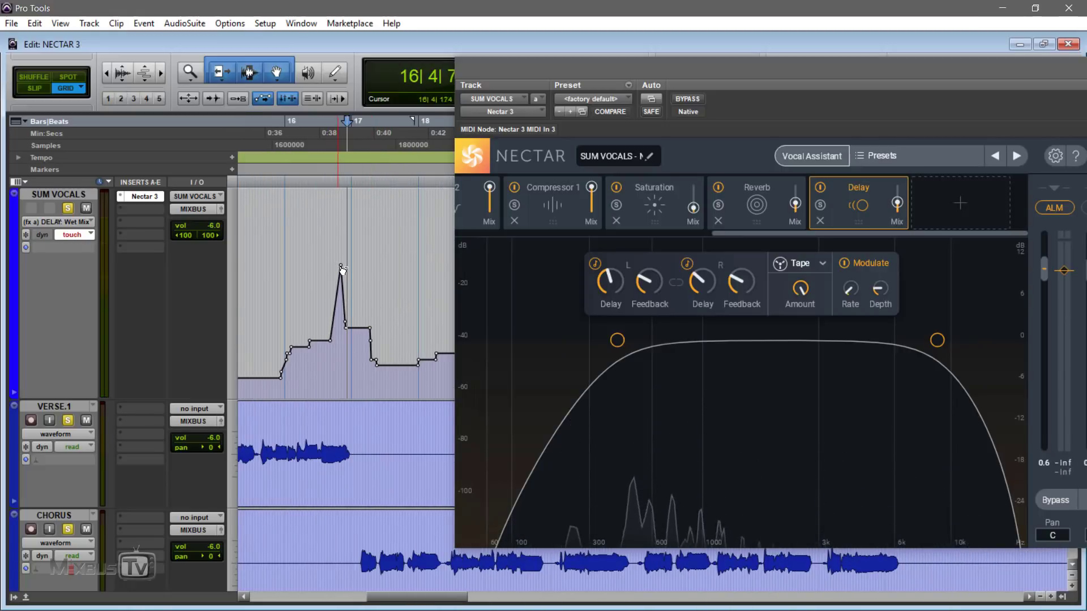
left_click(340, 267)
scroll(342, 269, "down", 3)
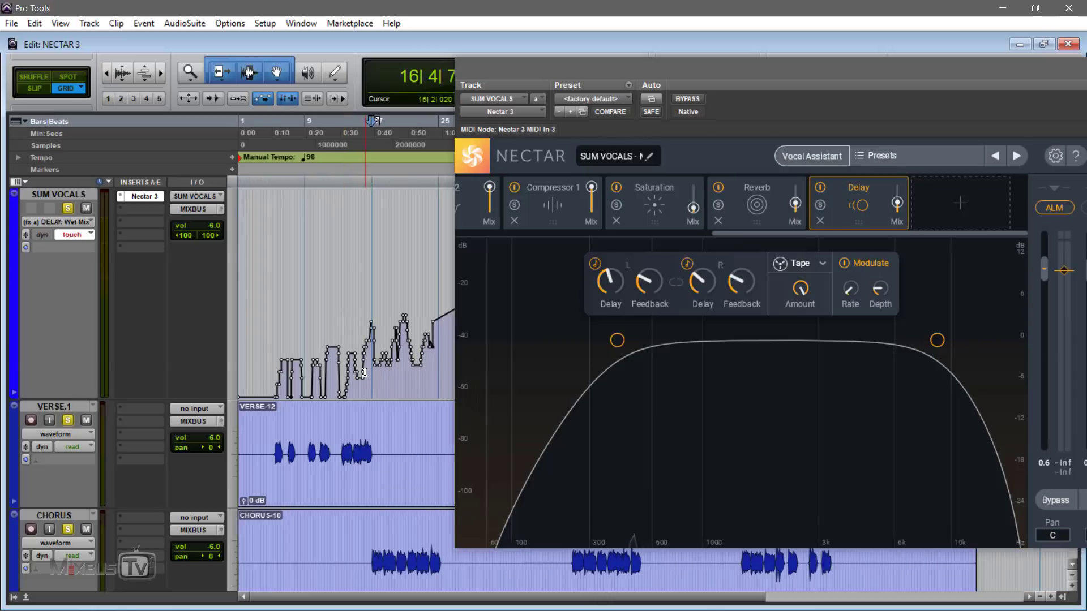
Play back the edited delay automation and set the SUM VOCALS track's automation mode to read
key("space")
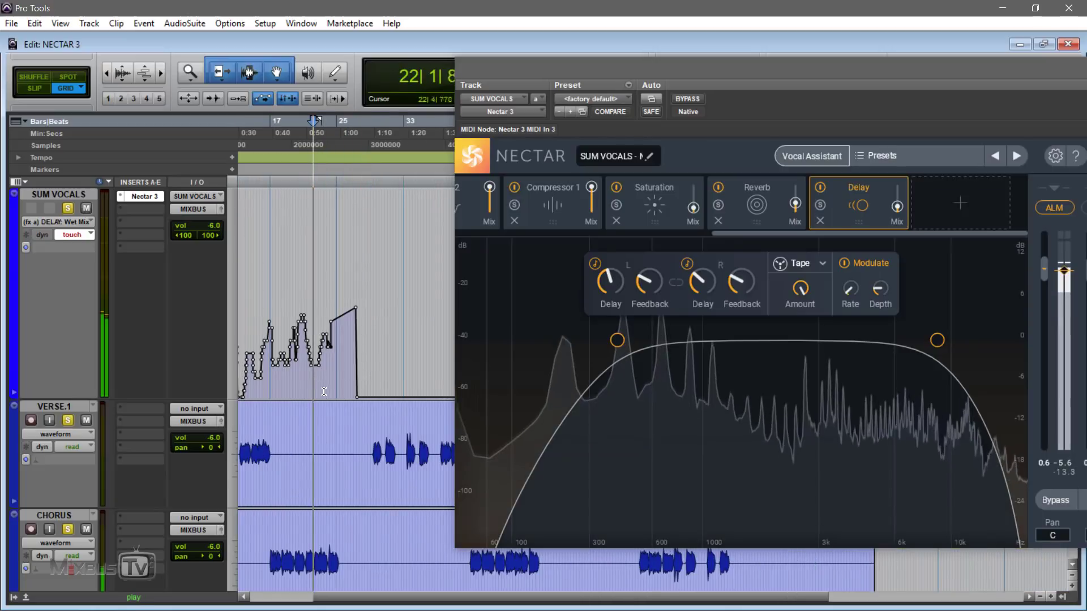
scroll(337, 392, "down", 2)
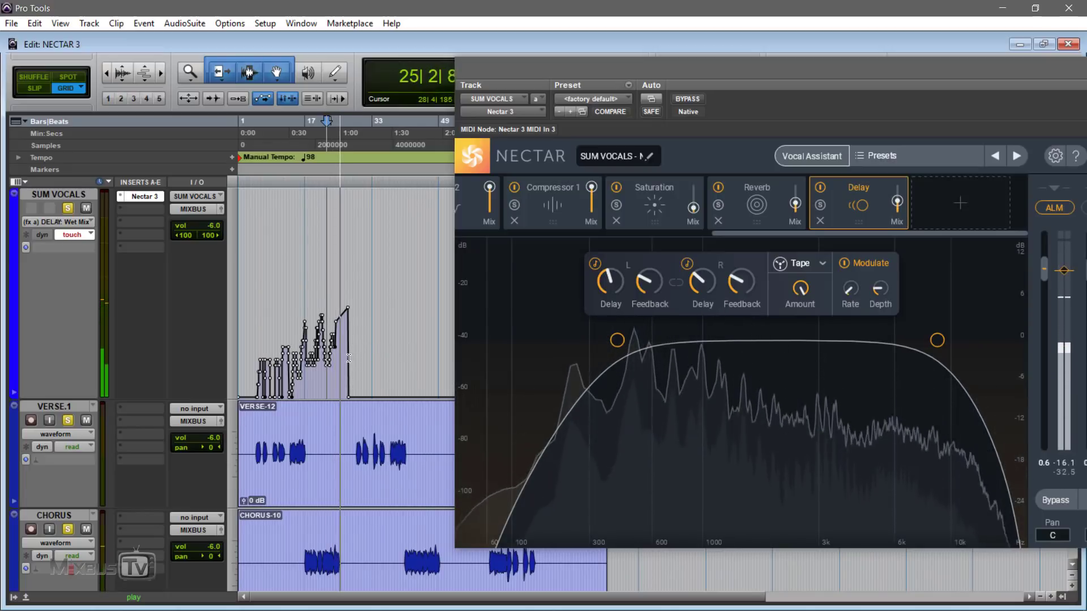
key("space")
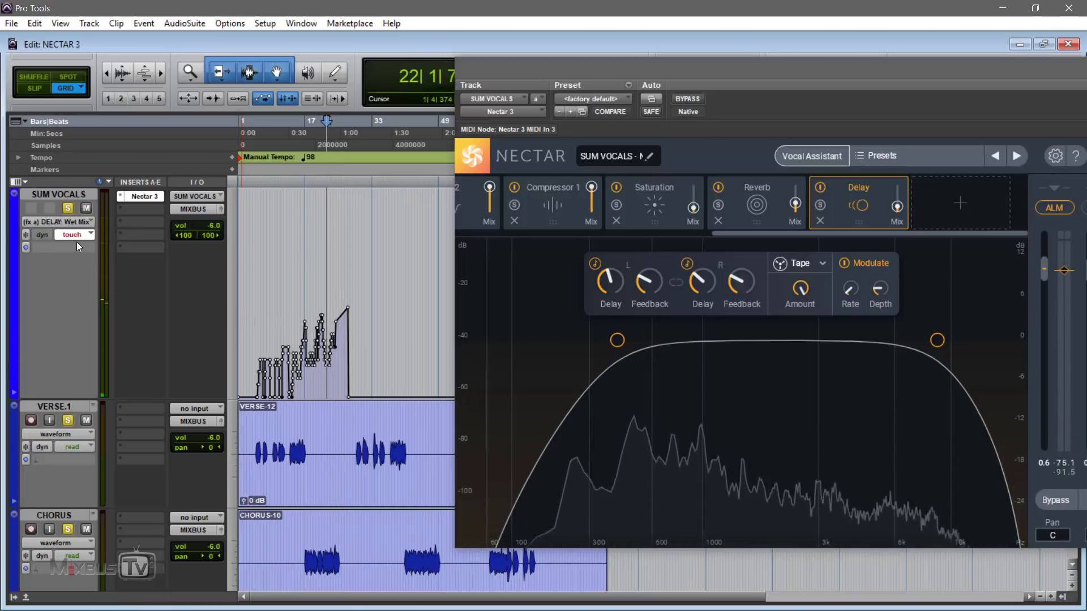
left_click(69, 235)
left_click(85, 253)
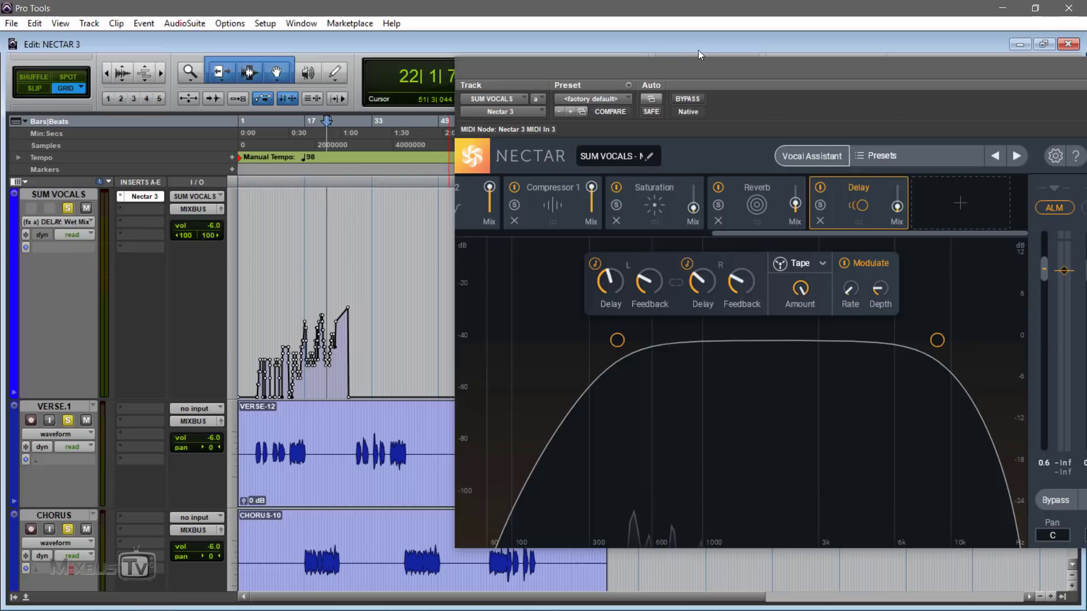
Compare the summed vocals with Nectar 3 bypassed and active while playing through the first verse and chorus
left_click_drag(698, 63, 679, 67)
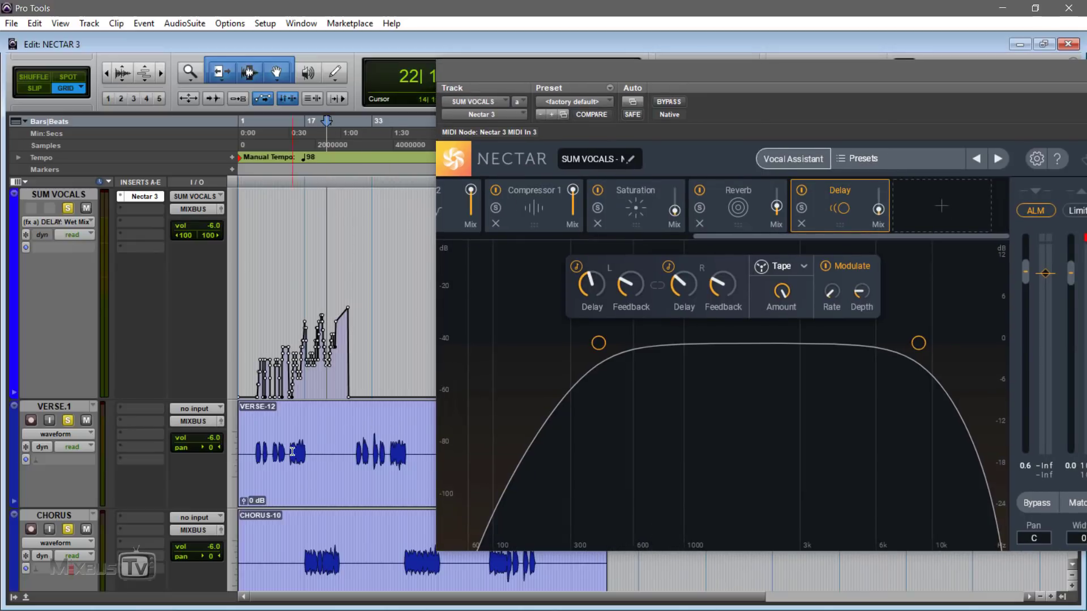
left_click(668, 102)
key("space")
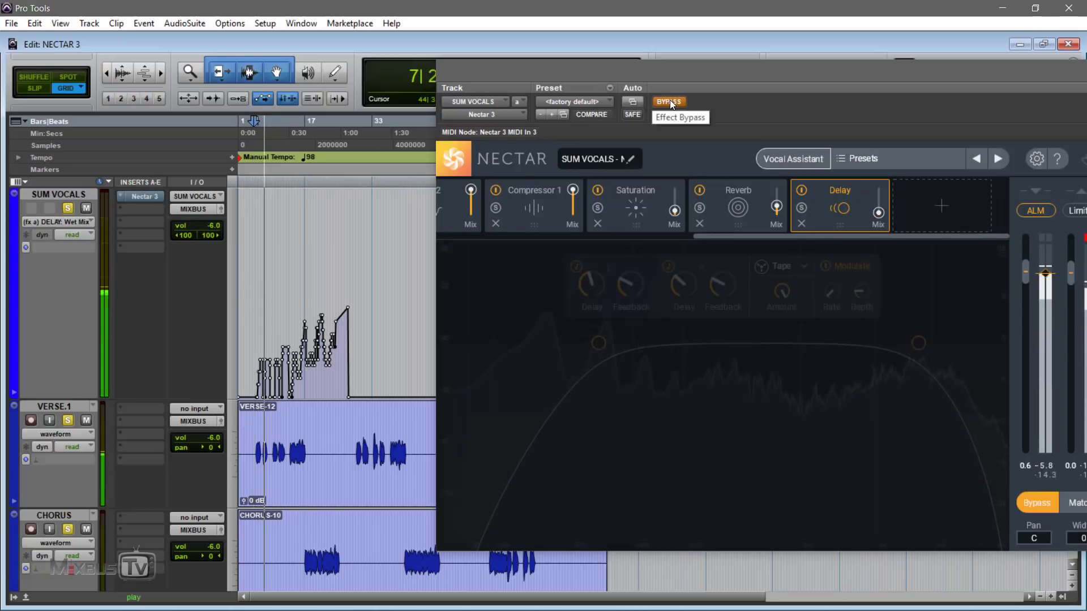
left_click(670, 101)
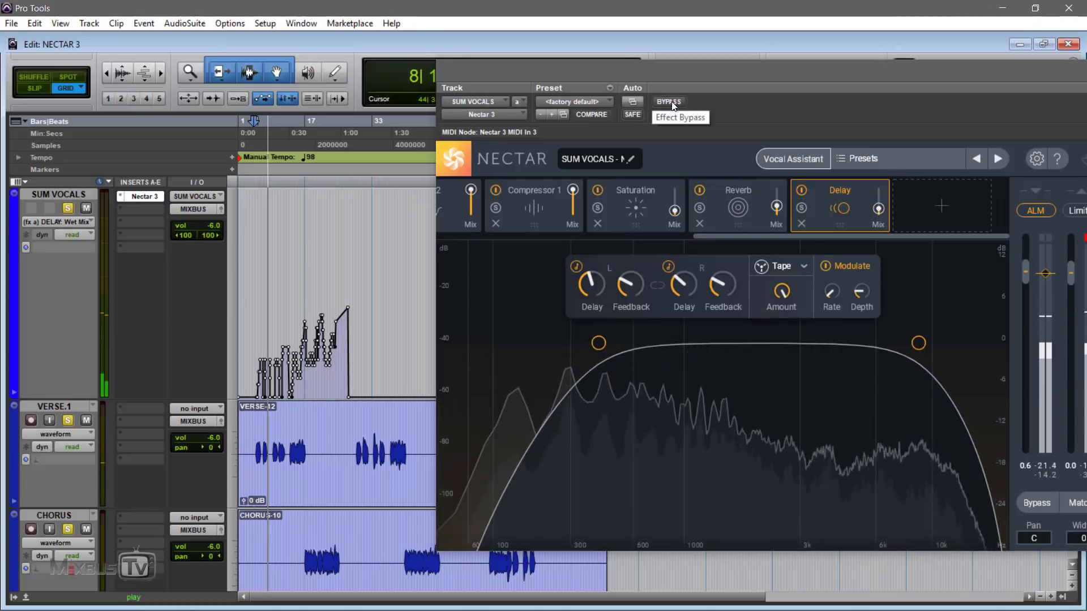
left_click(669, 101)
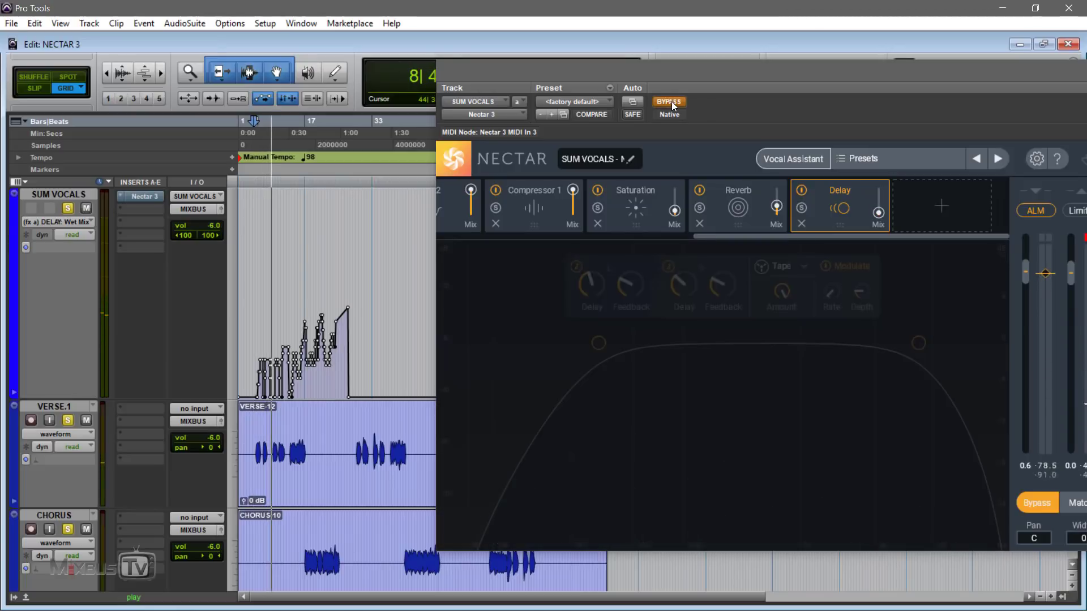
left_click(671, 101)
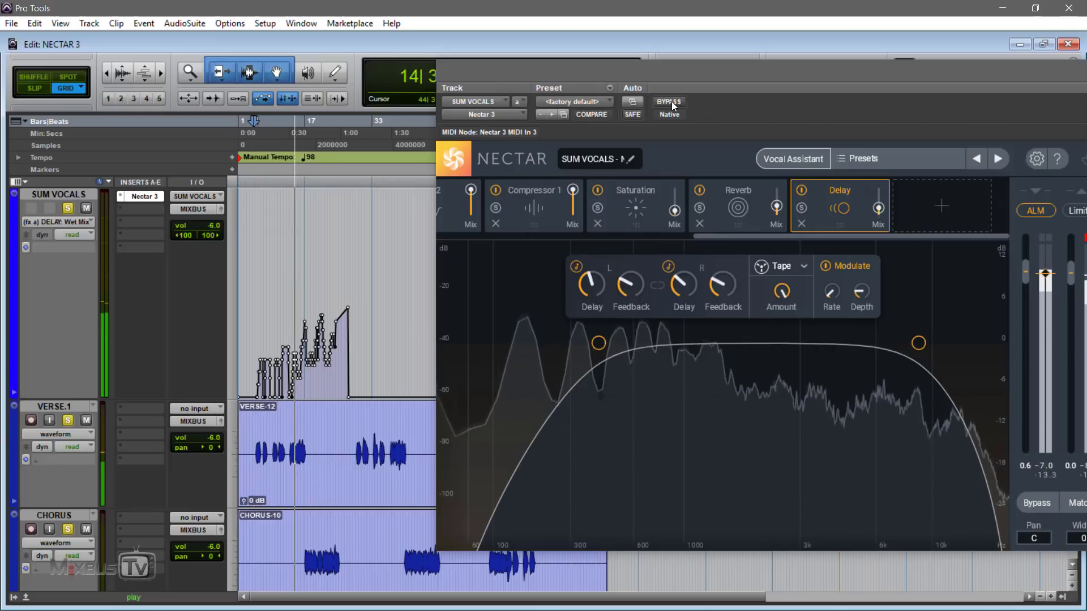
left_click(669, 102)
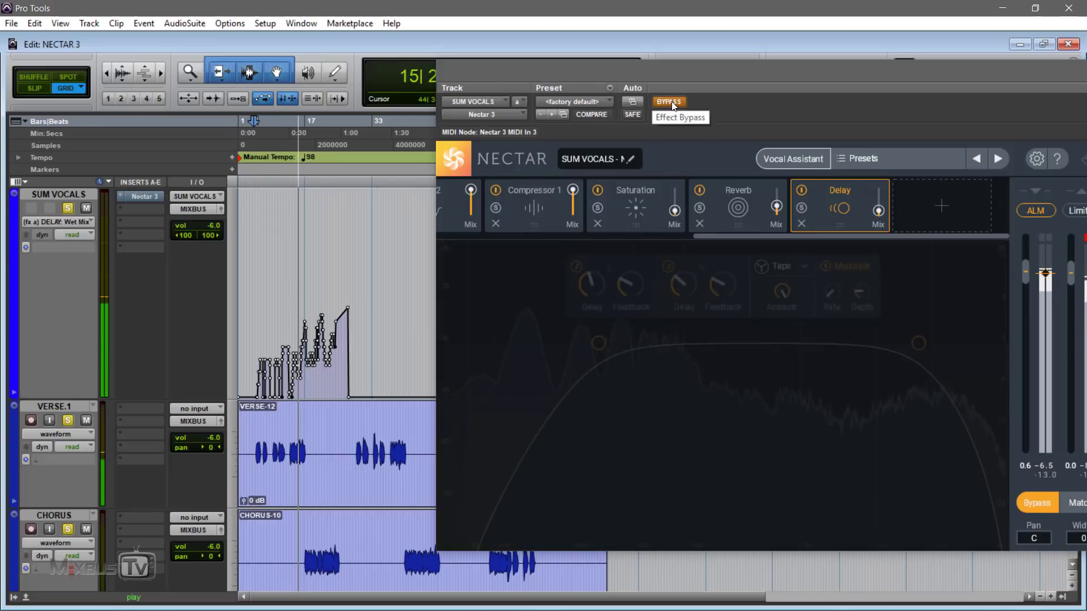
left_click(672, 103)
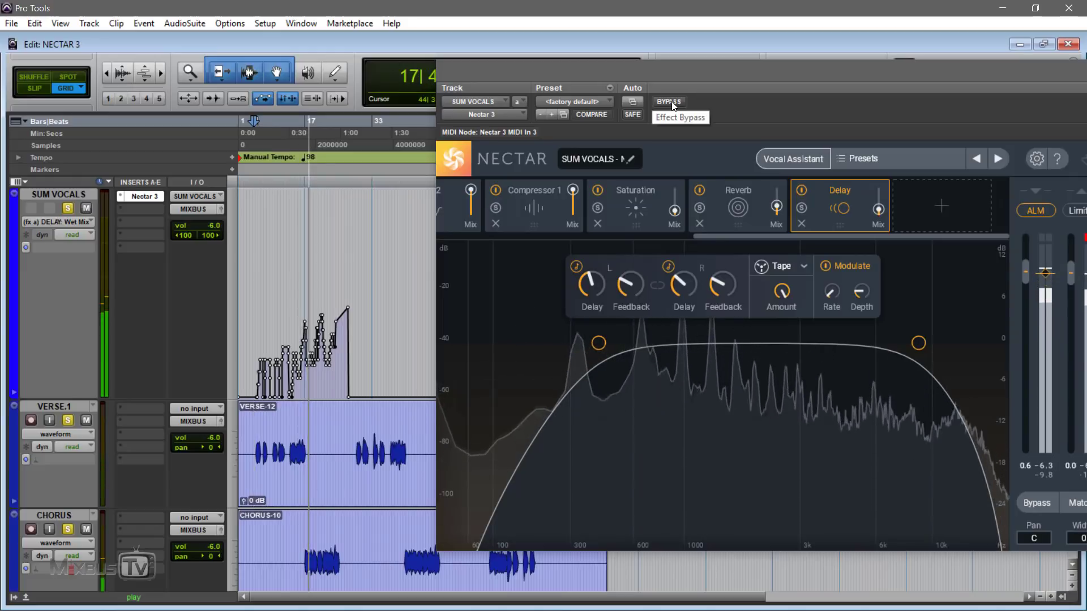
left_click(669, 101)
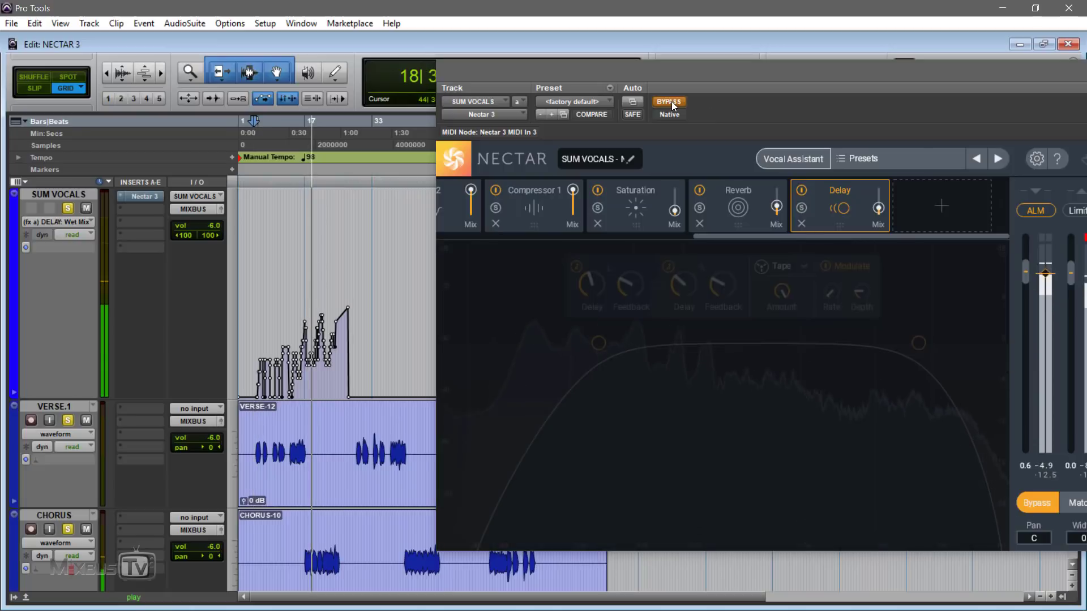
left_click(672, 104)
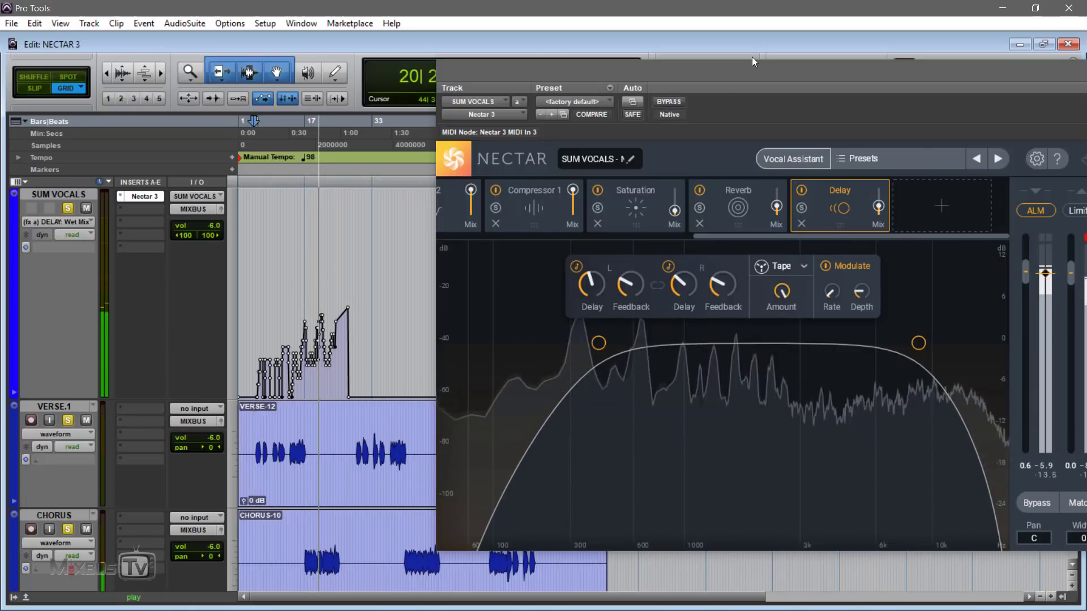
left_click_drag(747, 70, 718, 69)
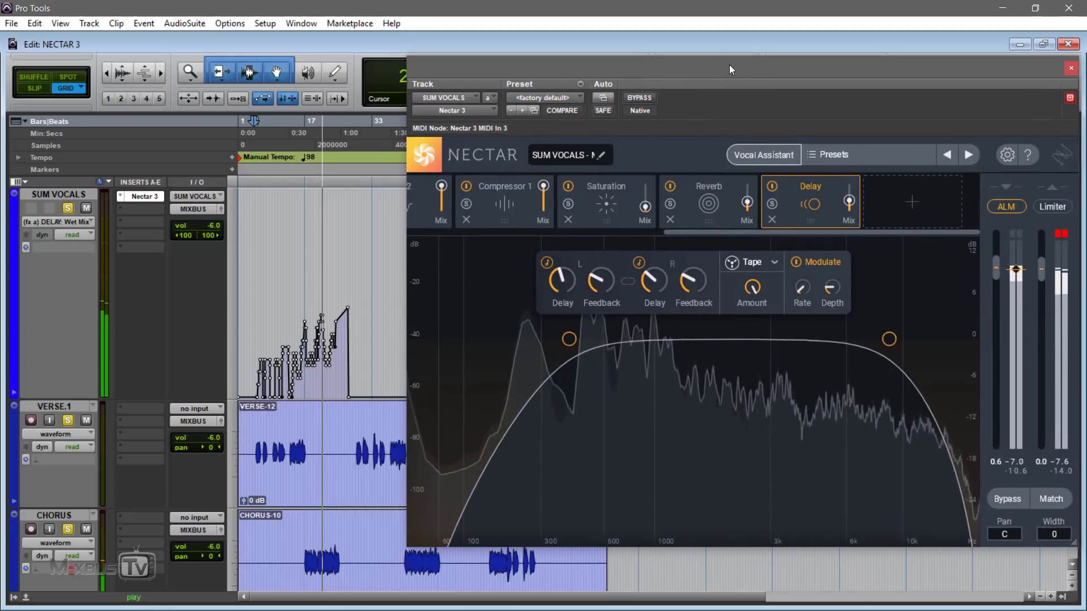
left_click(640, 99)
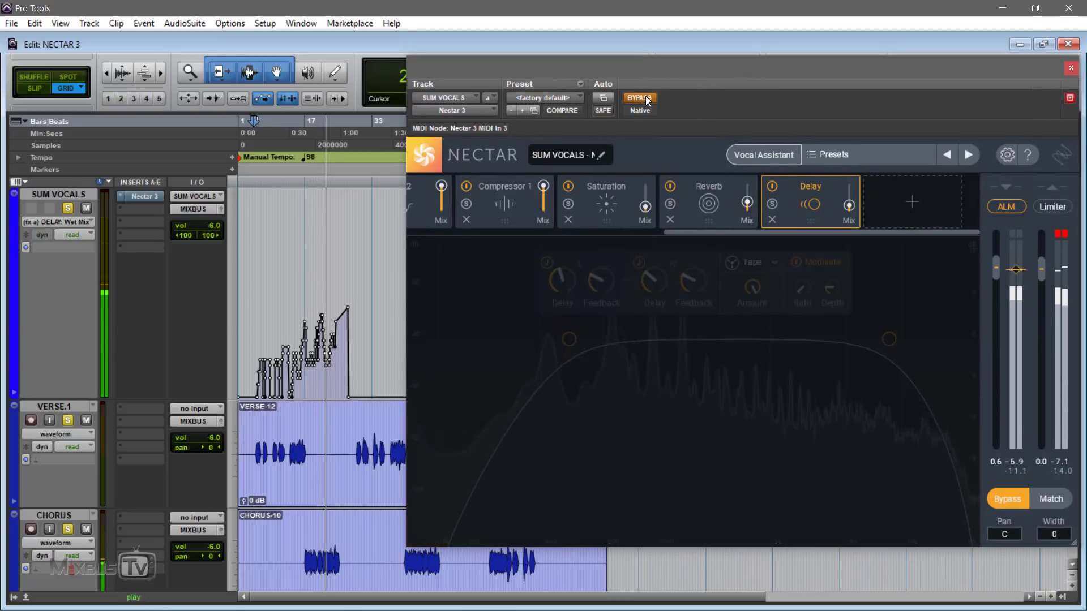
left_click(644, 100)
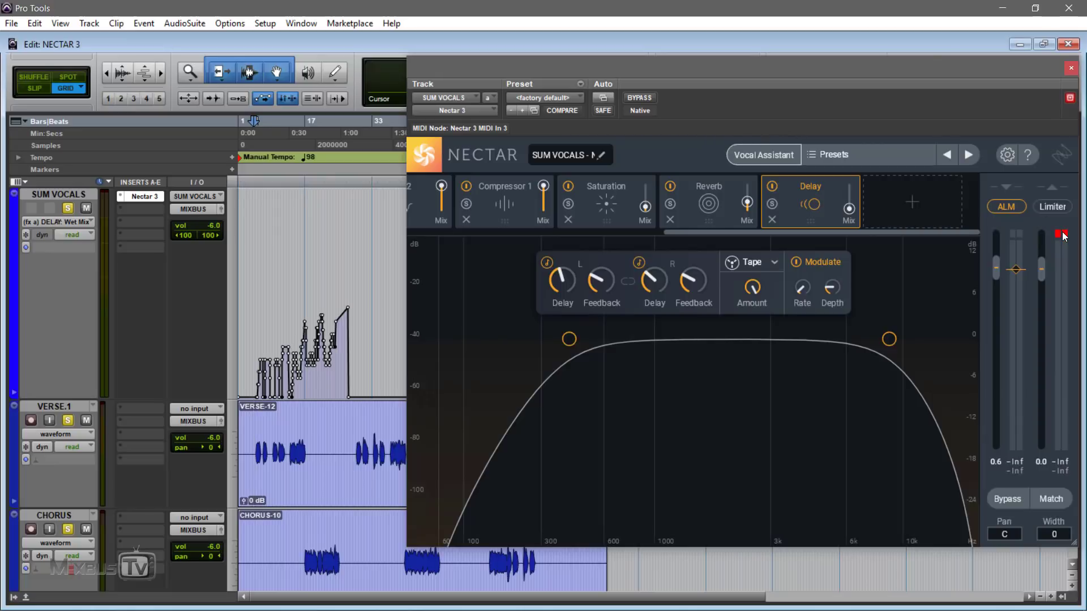
View the Vocal Assistant's Assist and Unmask options, close them, and look through Nectar's module chain
left_click(759, 153)
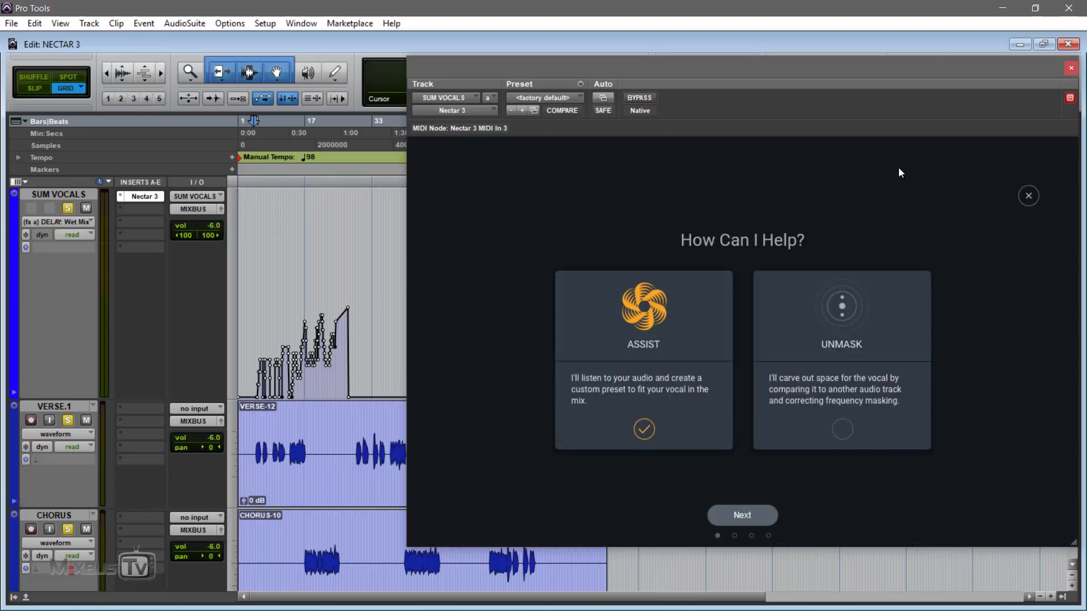
left_click(1029, 196)
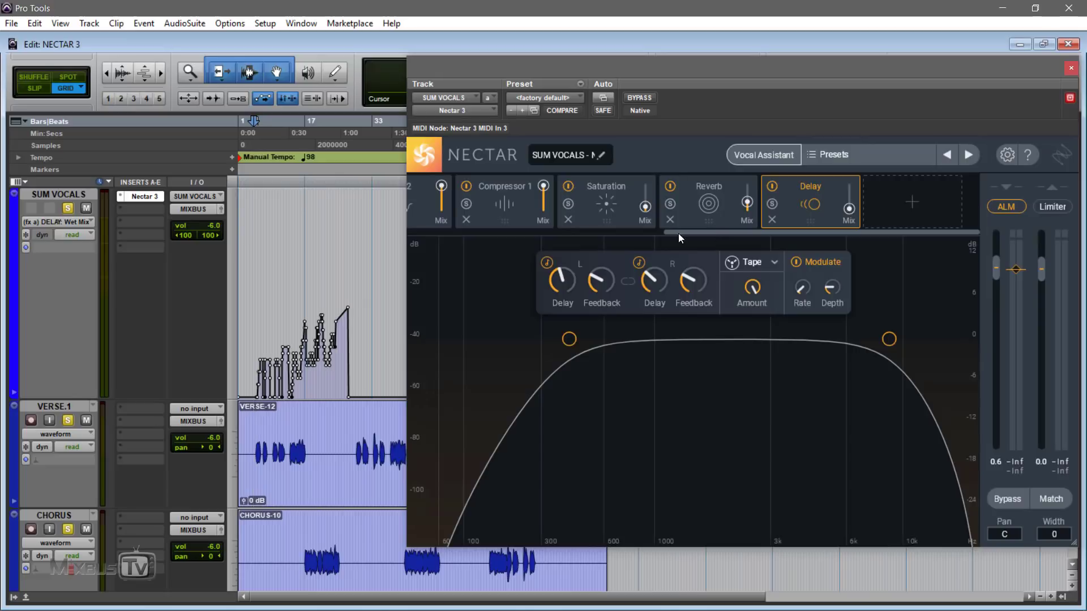
left_click_drag(678, 233, 430, 235)
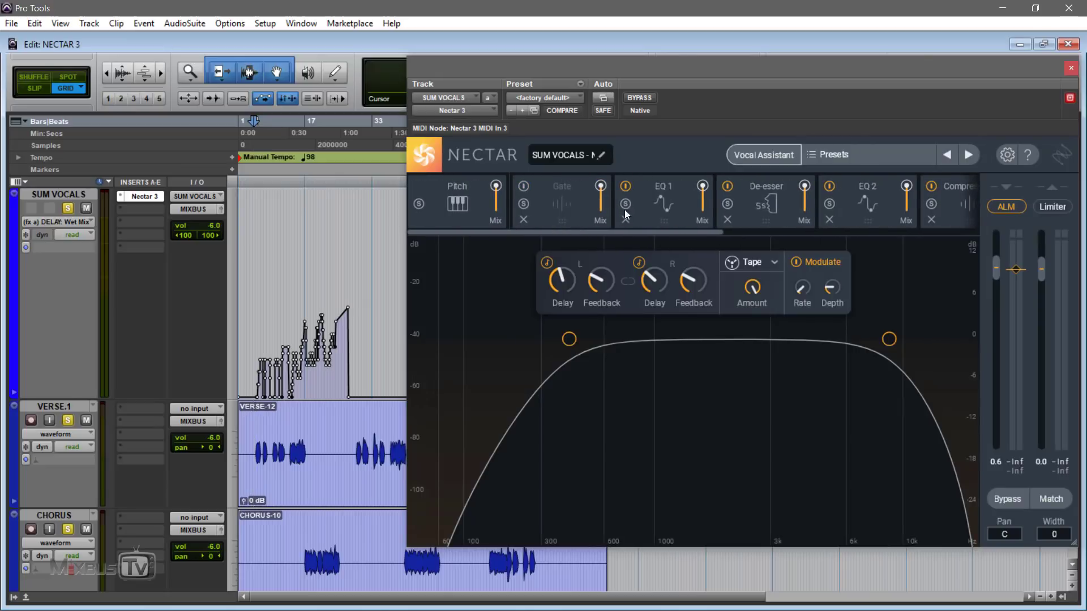
left_click_drag(687, 229, 817, 226)
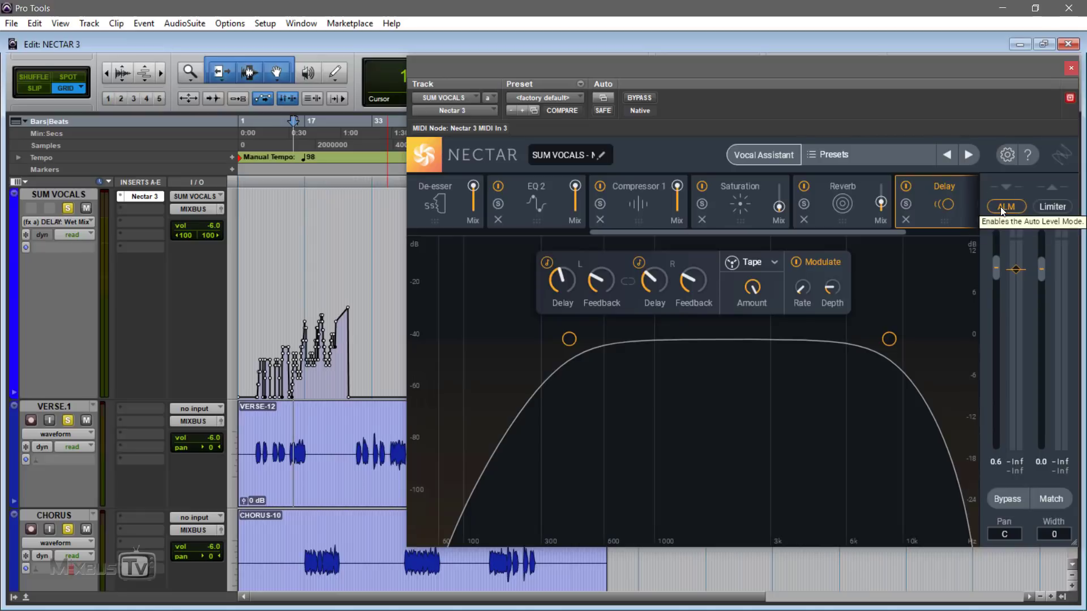
Turn off the Auto Level Mode during playback and show the Compressor 1 module
key("space")
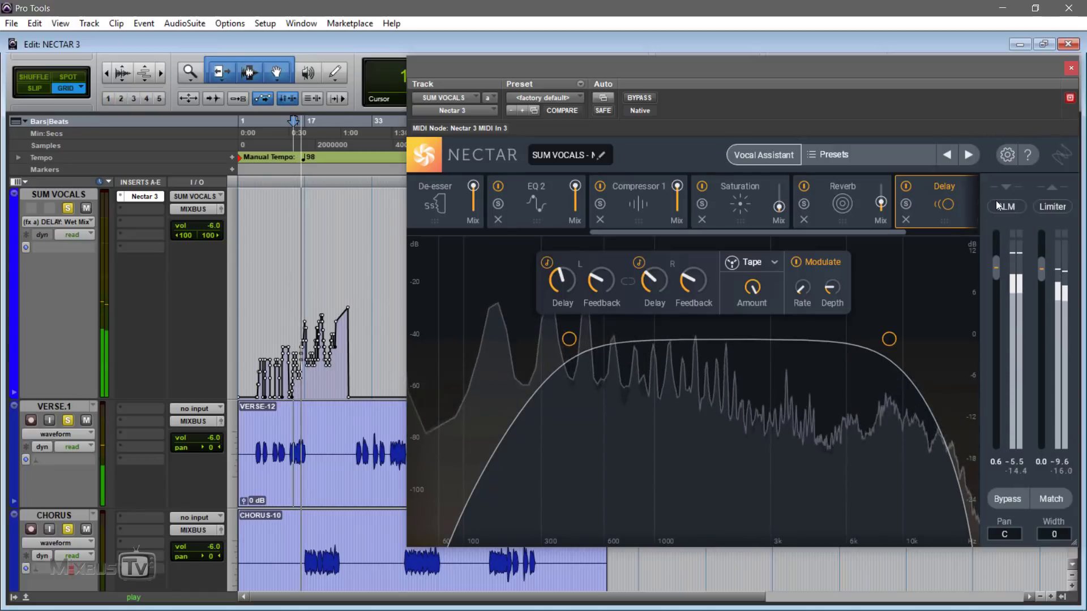
left_click(643, 206)
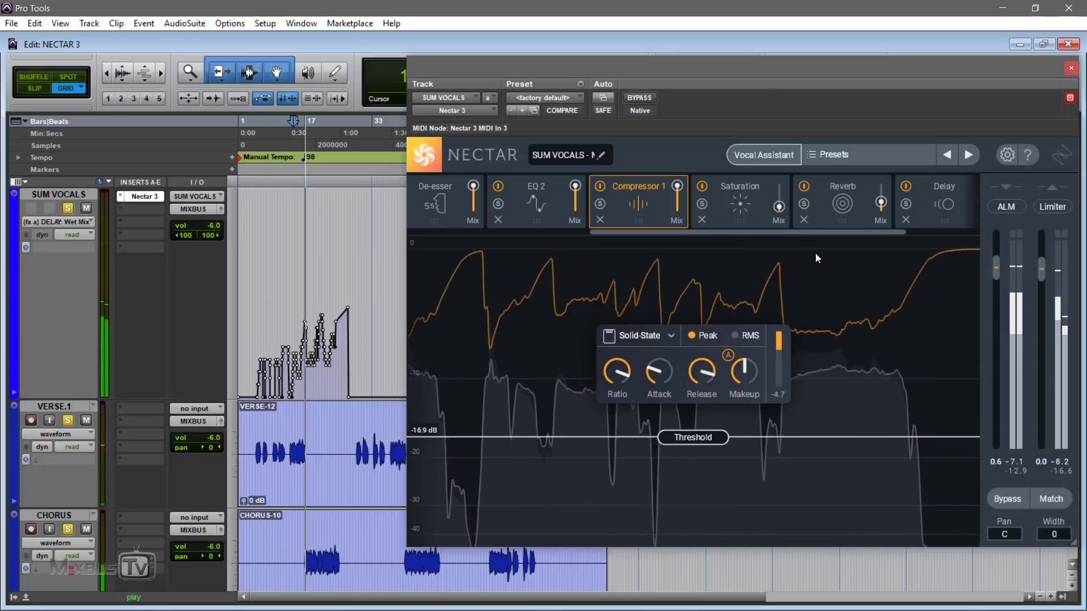
Compare the Auto Level Mode on and off during playback, and leave it turned on
left_click(1001, 208)
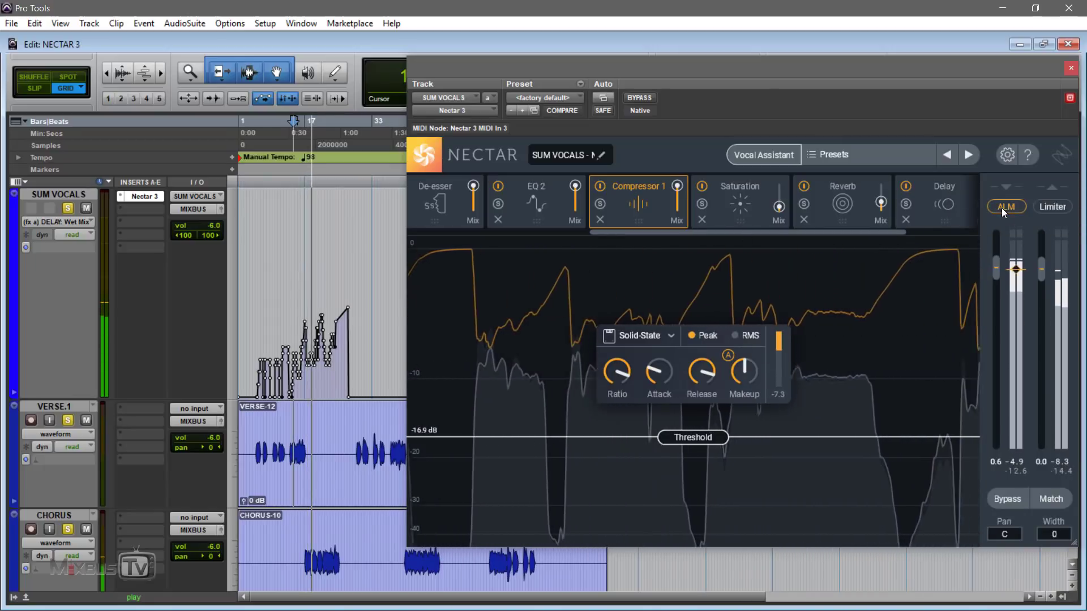
left_click(1005, 207)
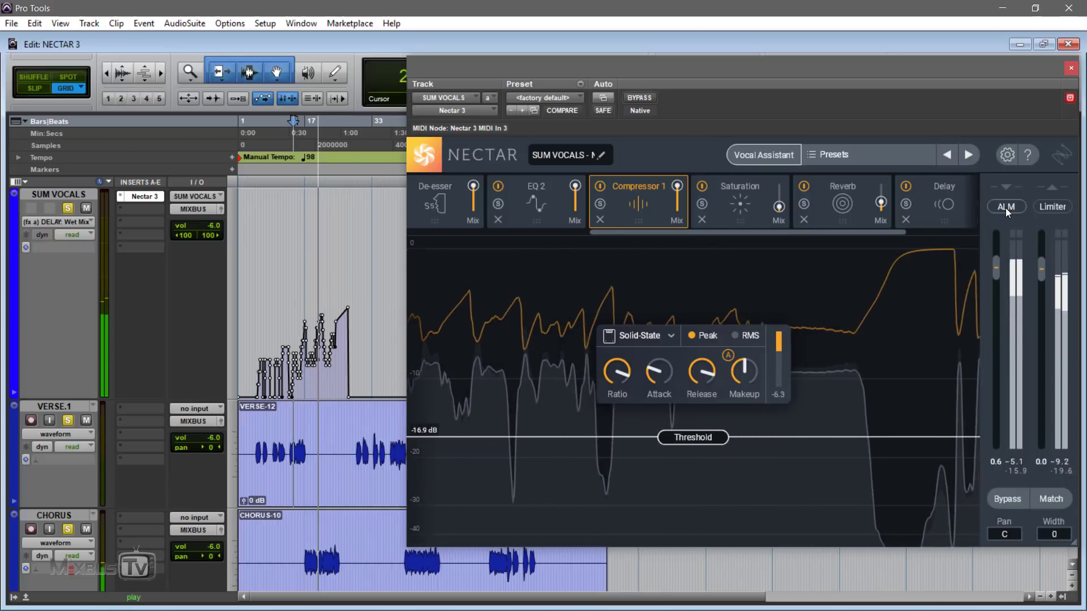
left_click(1005, 208)
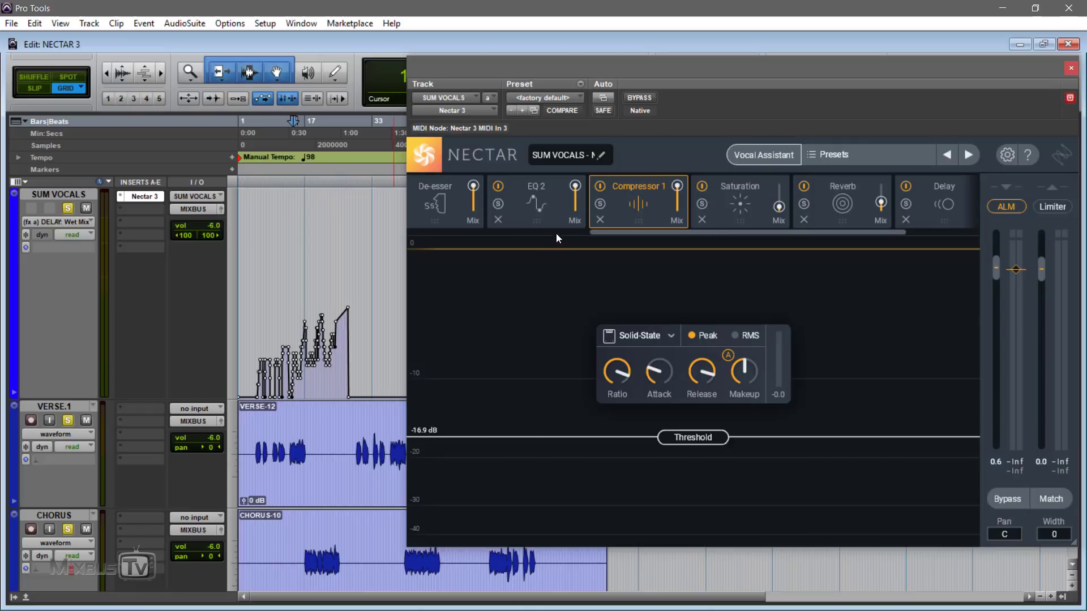
Show Nectar's EQ 2 module and inspect the settings of EQ nodes 3 and 2
left_click(554, 198)
left_click_drag(606, 233, 439, 240)
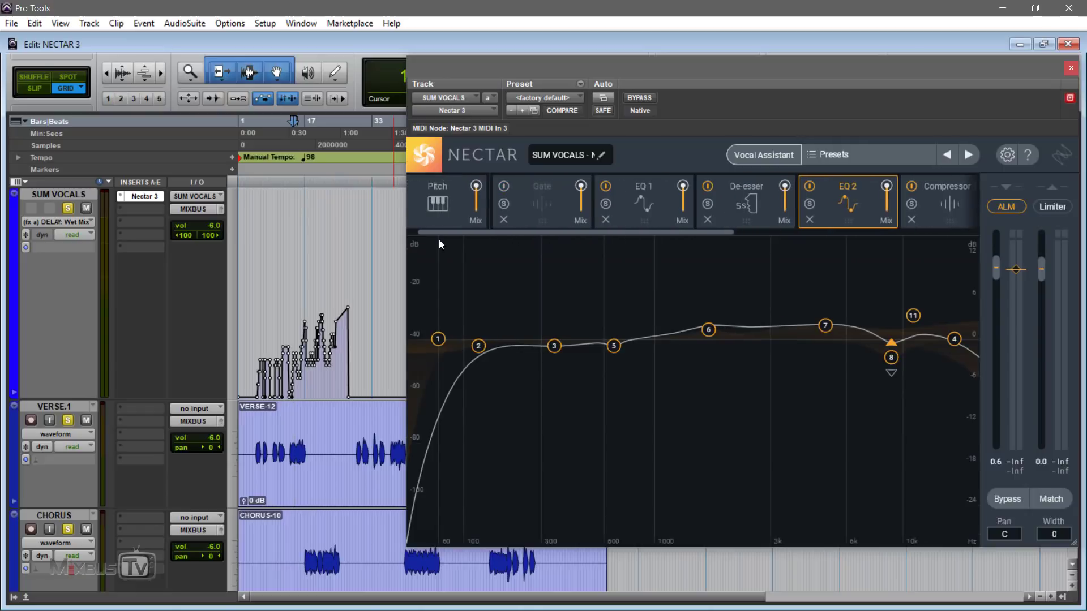
left_click(662, 220)
left_click(821, 213)
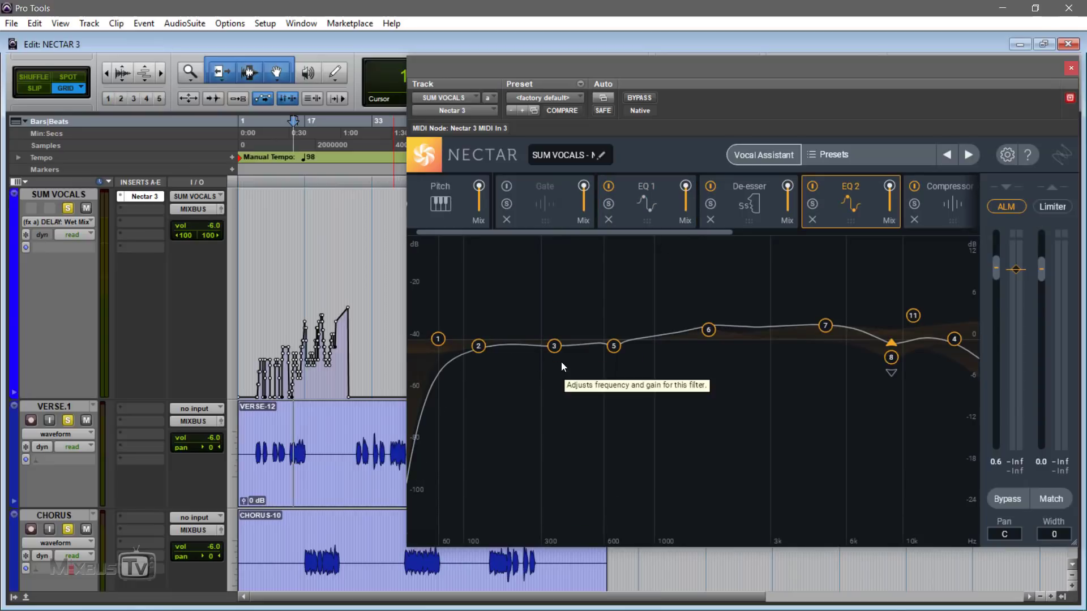
left_click(553, 347)
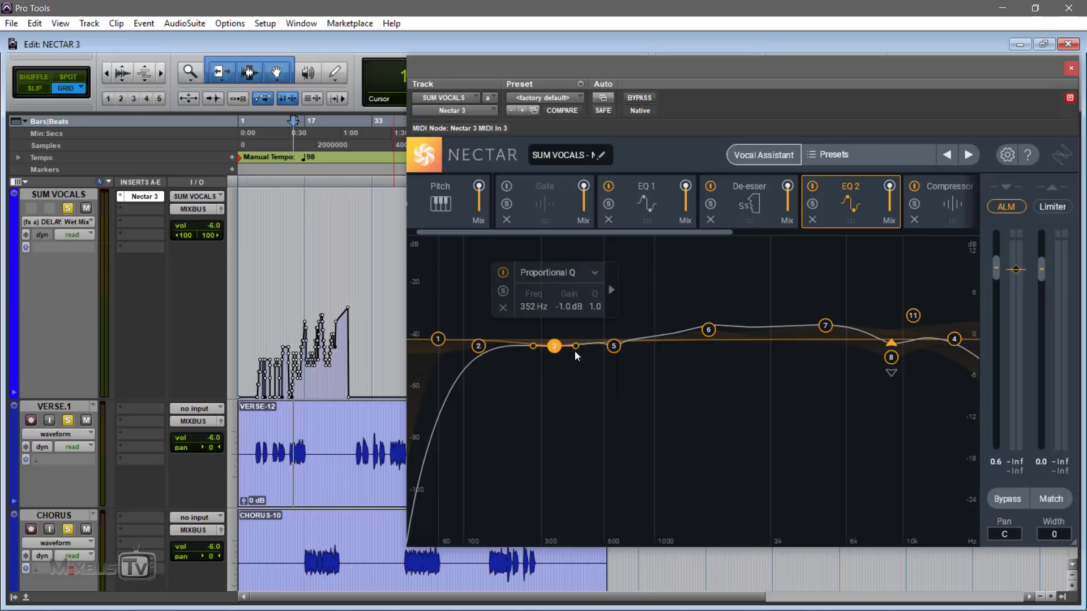
left_click(478, 346)
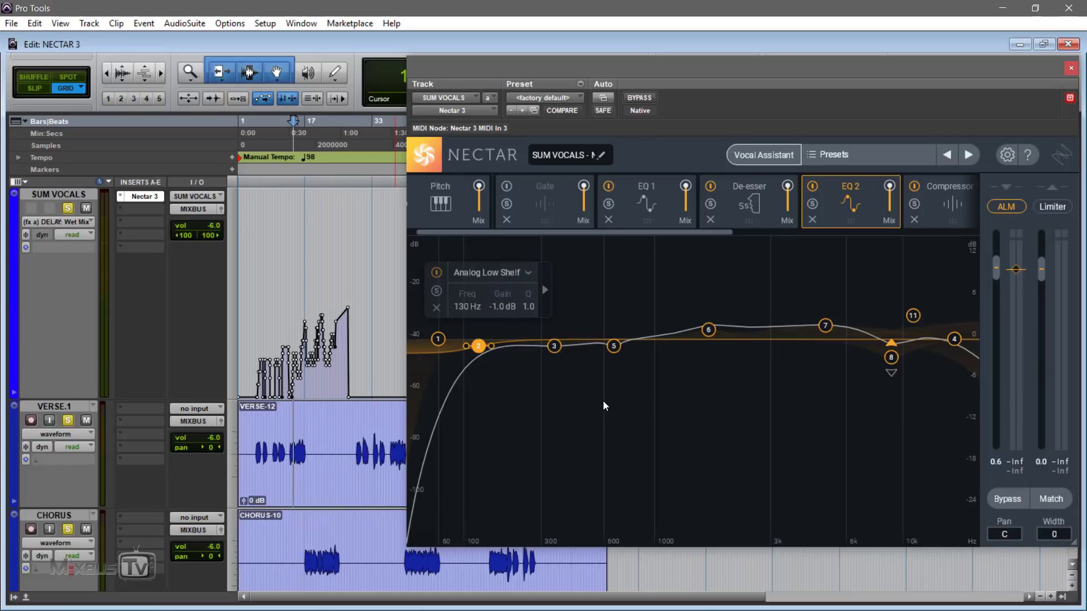
left_click_drag(669, 232, 726, 239)
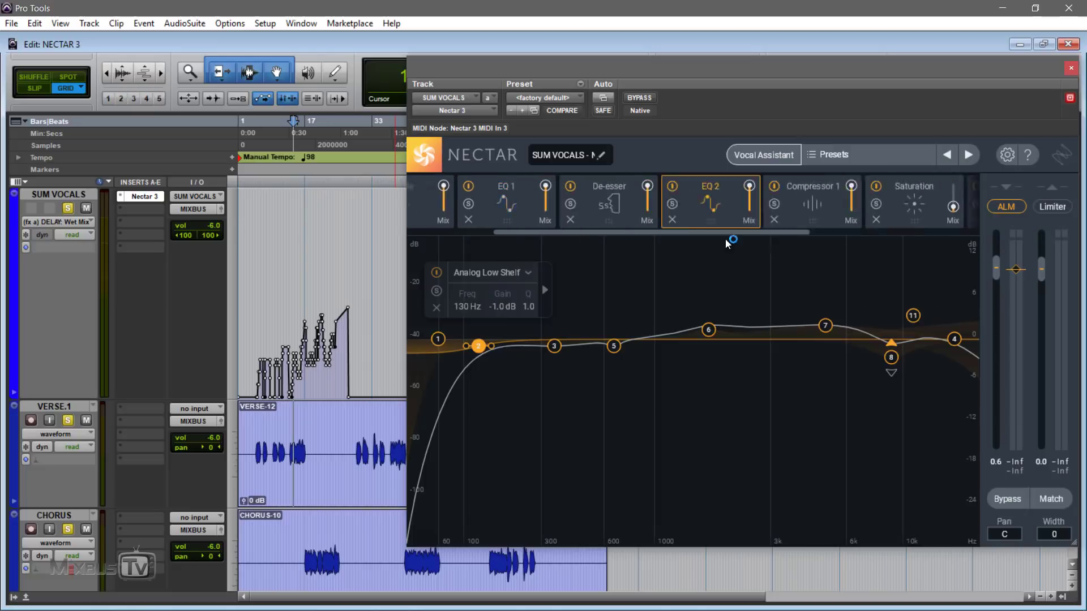